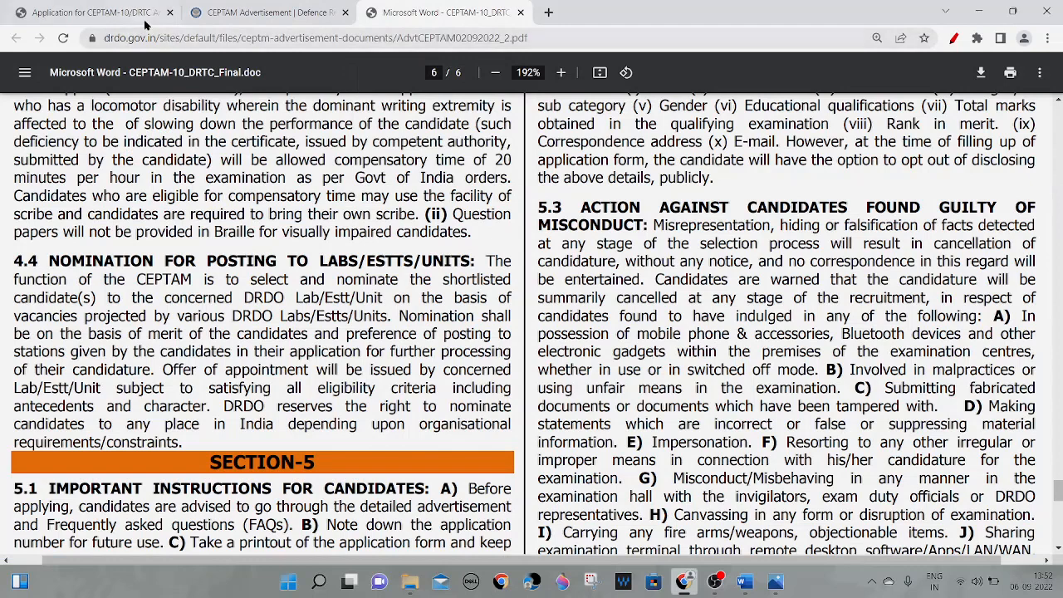
- Switch to the CEPTAM-10/DRTC application home page and leaf through its slideshow images
{"action": "left_click", "coordinate": [149, 12]}
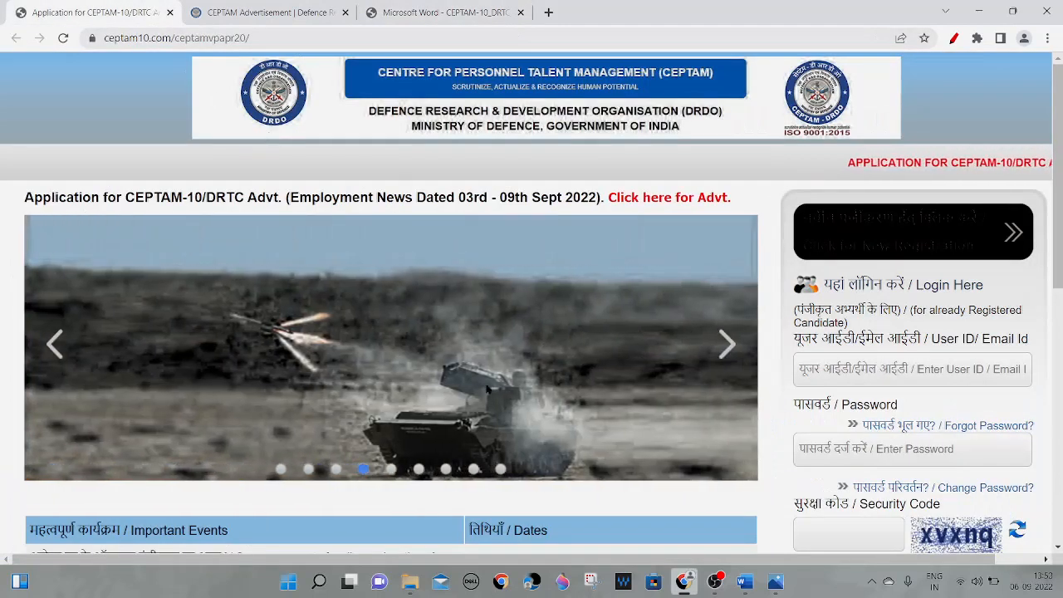
{"action": "left_click", "coordinate": [743, 350]}
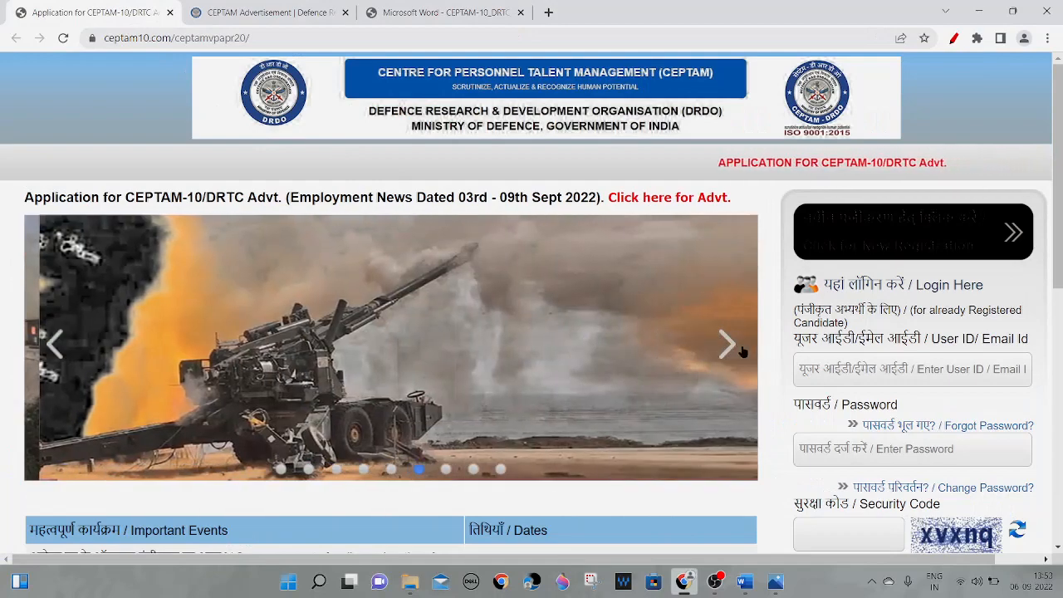
{"action": "left_click", "coordinate": [741, 350]}
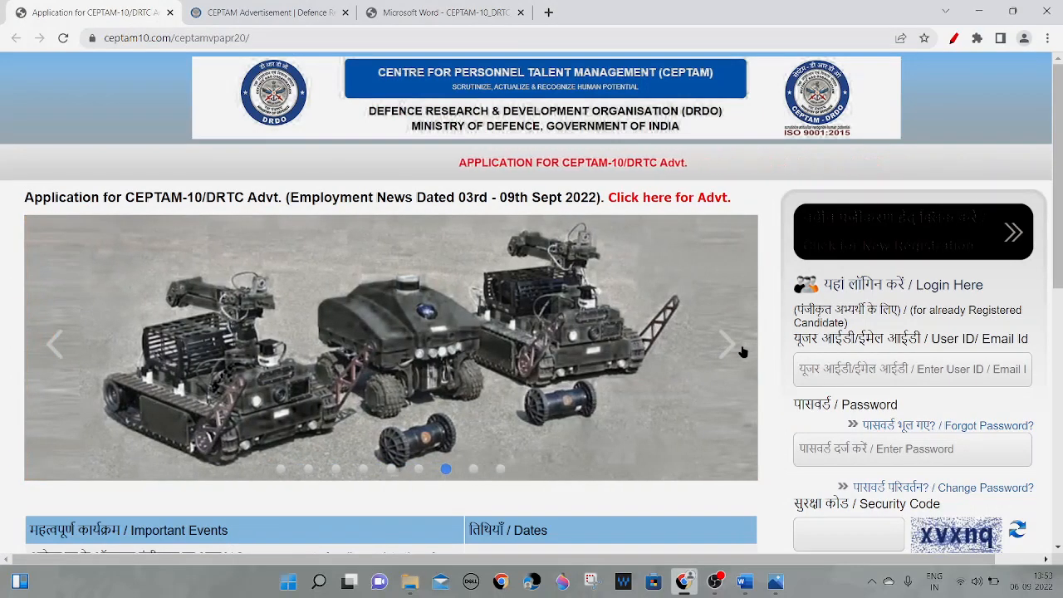
{"action": "left_click", "coordinate": [727, 349]}
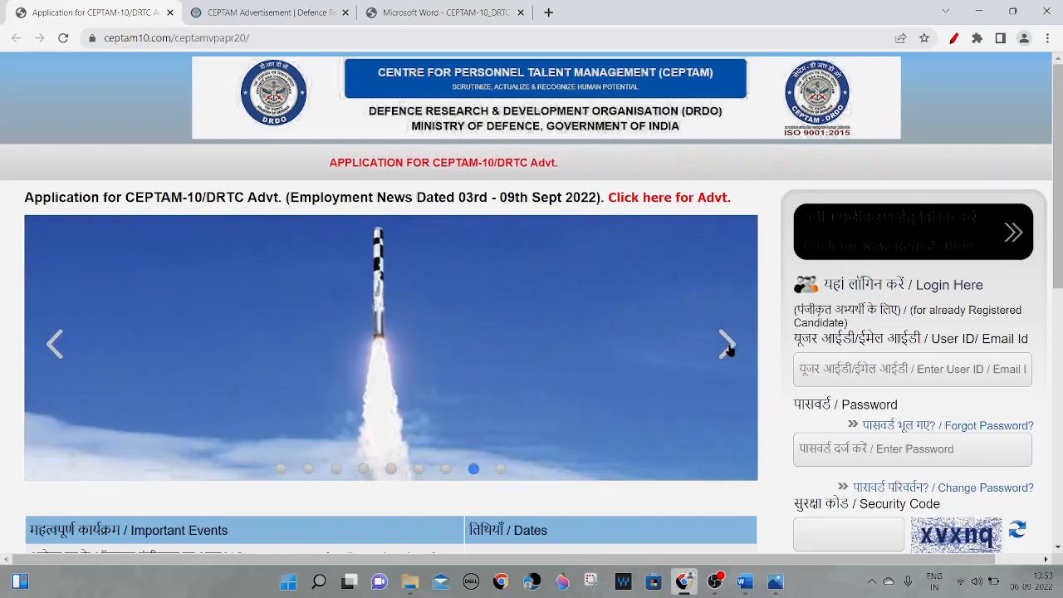
{"action": "left_click", "coordinate": [728, 349]}
{"action": "left_click", "coordinate": [727, 349]}
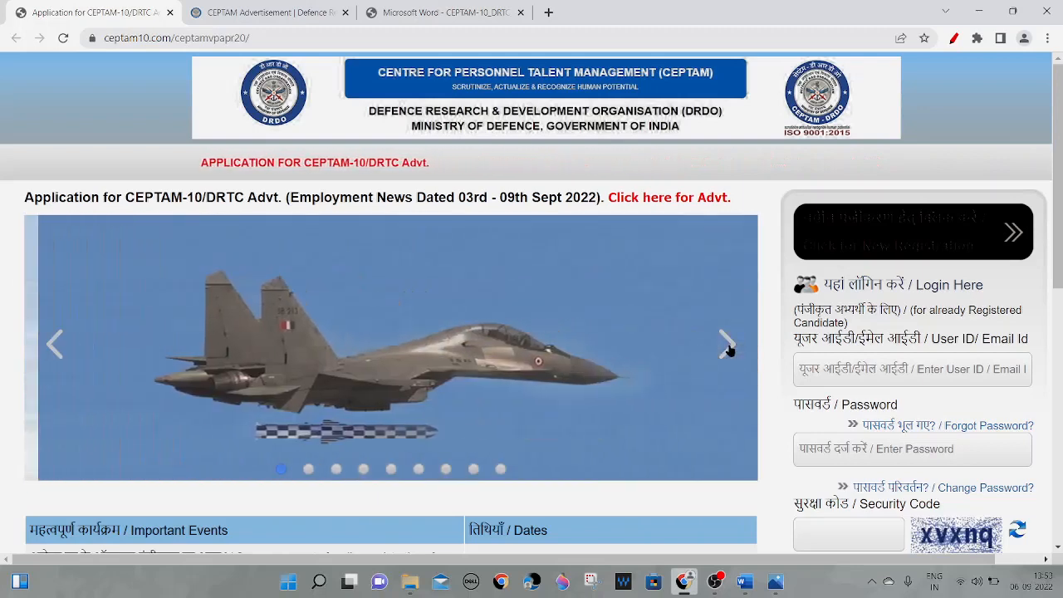
{"action": "left_click", "coordinate": [728, 349]}
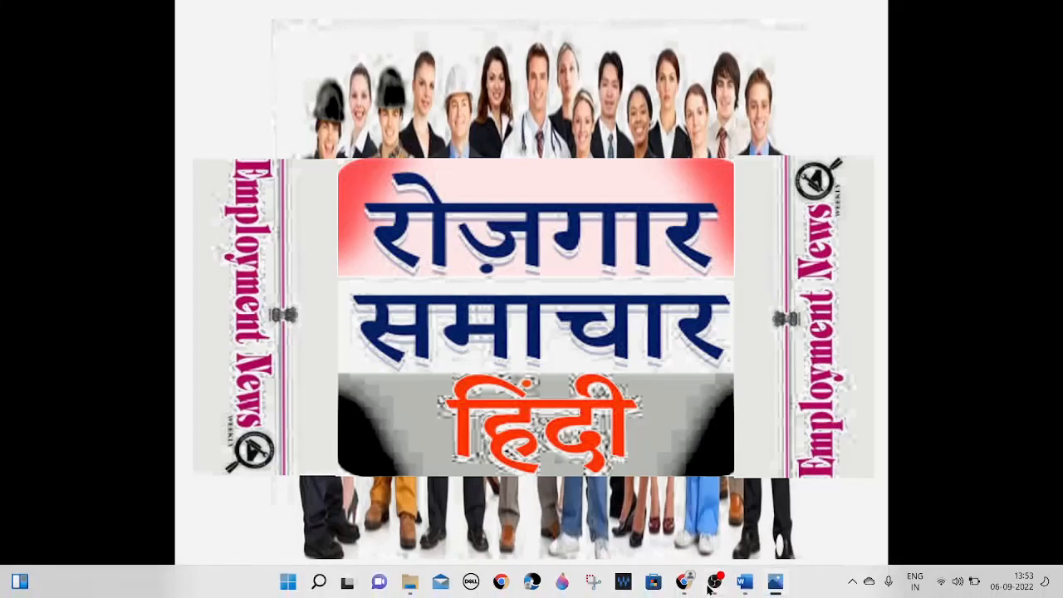
- Switch back to Chrome and open the new candidate registration form from the CEPTAM application home page
{"action": "left_click", "coordinate": [686, 582]}
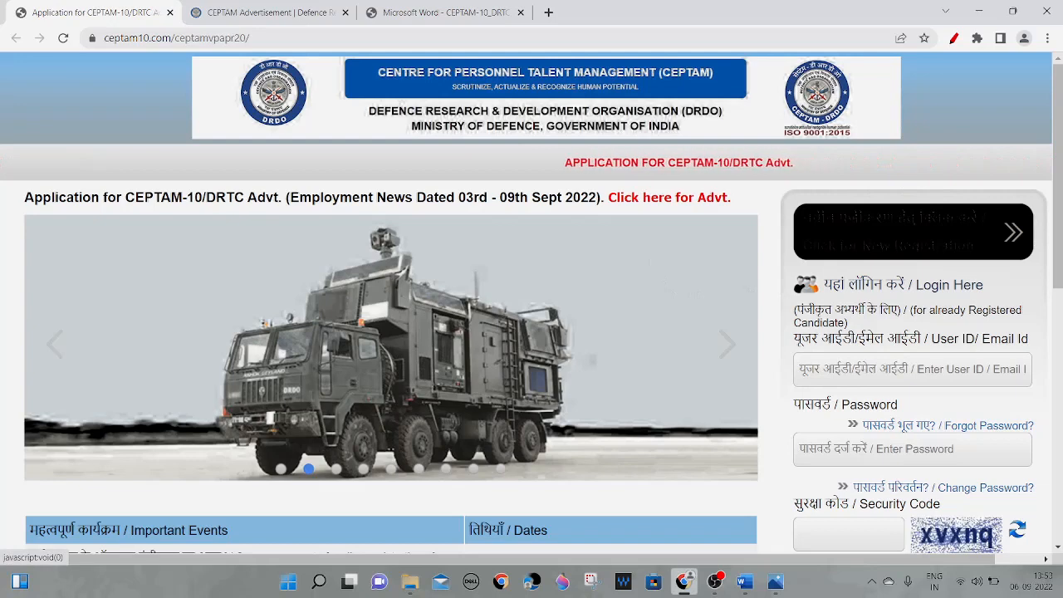
{"action": "left_click", "coordinate": [873, 220]}
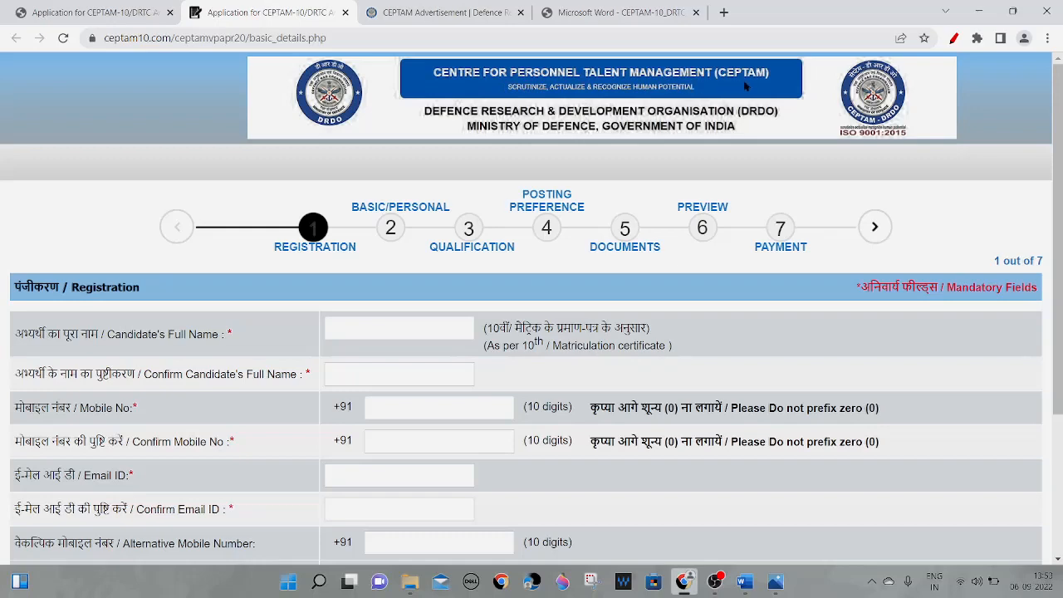
- Look through the registration form's fields and circle the Register button with the red annotation pen
{"action": "scroll", "coordinate": [577, 170], "scroll_direction": "down", "scroll_amount": 1}
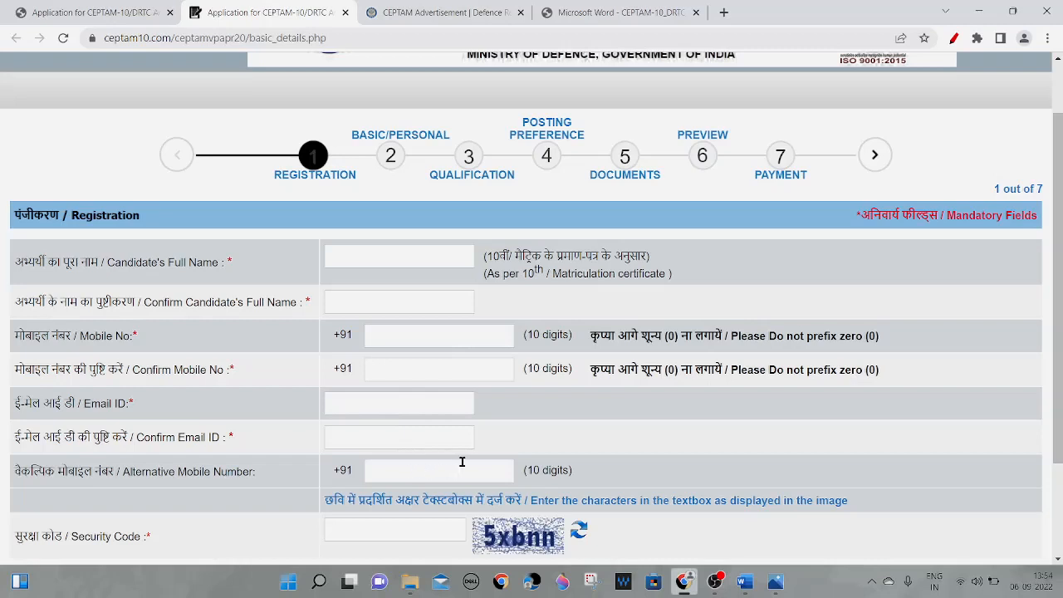
{"action": "scroll", "coordinate": [461, 462], "scroll_direction": "down", "scroll_amount": 2}
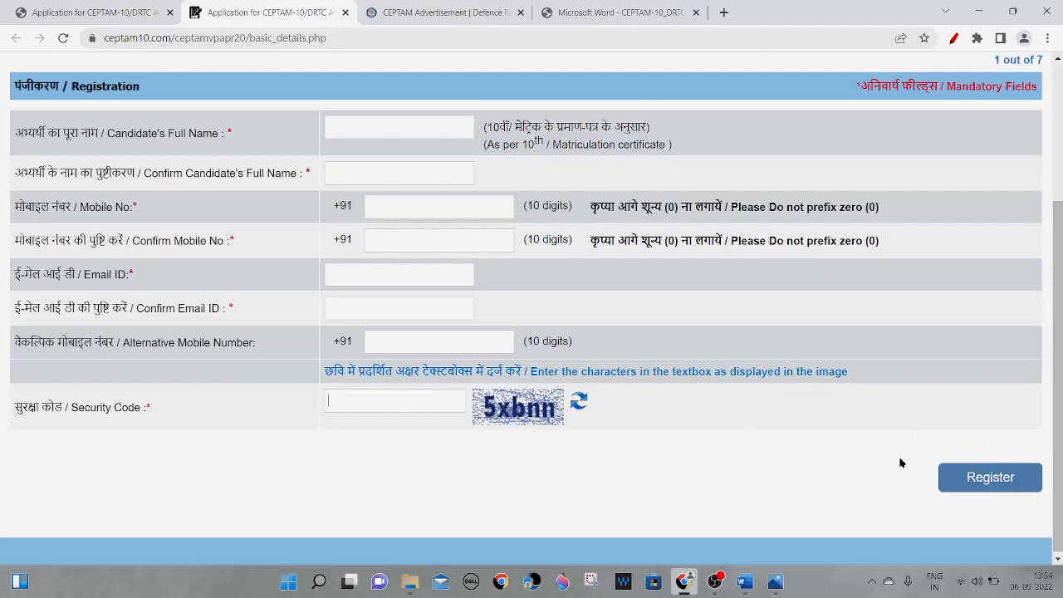
{"action": "scroll", "coordinate": [901, 462], "scroll_direction": "up", "scroll_amount": 2}
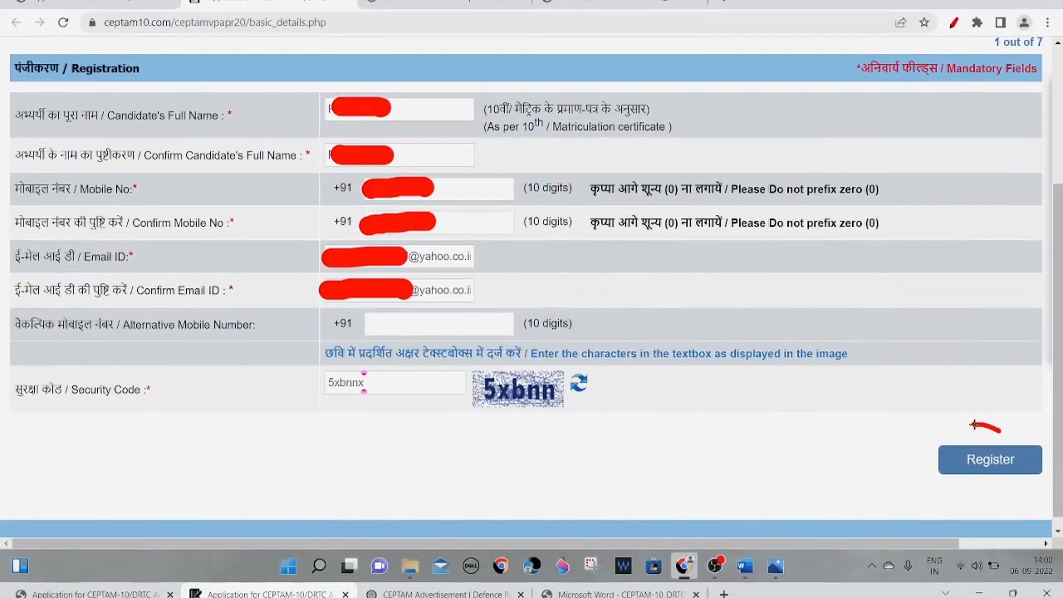
{"action": "mouse_move", "coordinate": [996, 442]}
{"action": "left_mouse_down"}
{"action": "mouse_move", "coordinate": [909, 507]}
{"action": "mouse_move", "coordinate": [1040, 452]}
{"action": "mouse_move", "coordinate": [976, 446]}
{"action": "left_mouse_up"}
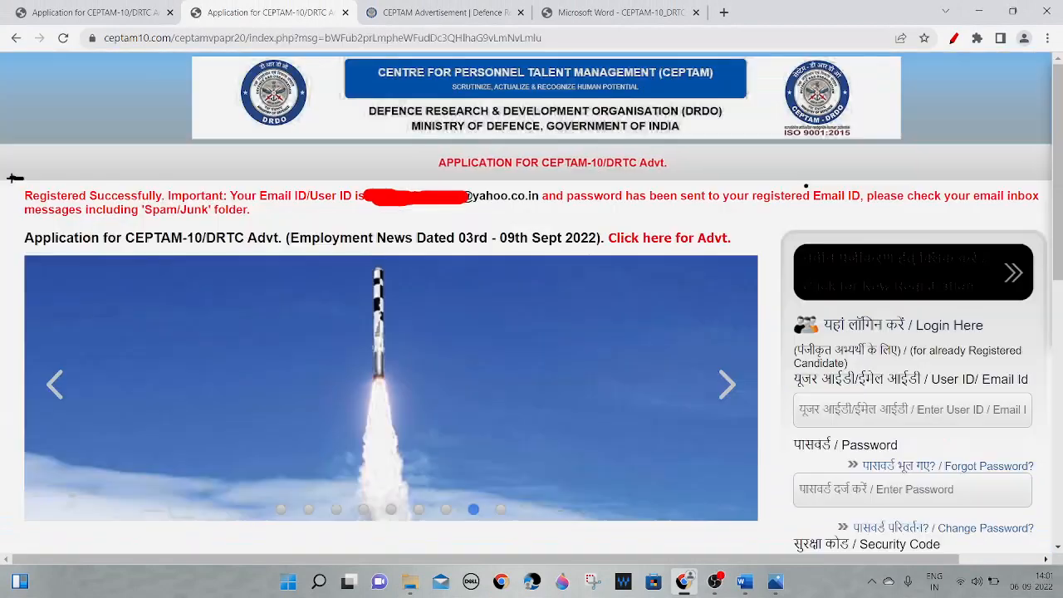
- Annotate the registration success notice in black pen, ticking the user ID and underlining the password, registered email and spam/junk folder instructions
{"action": "mouse_move", "coordinate": [22, 178]}
{"action": "left_mouse_down"}
{"action": "mouse_move", "coordinate": [8, 218]}
{"action": "mouse_move", "coordinate": [98, 236]}
{"action": "left_mouse_up"}
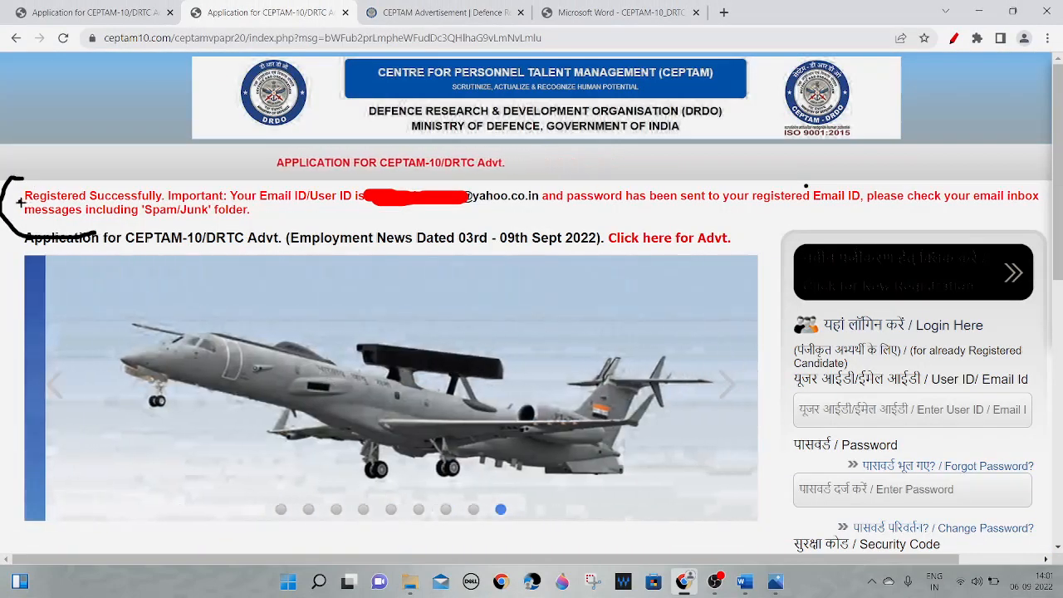
{"action": "left_click_drag", "start_coordinate": [19, 206], "coordinate": [127, 134]}
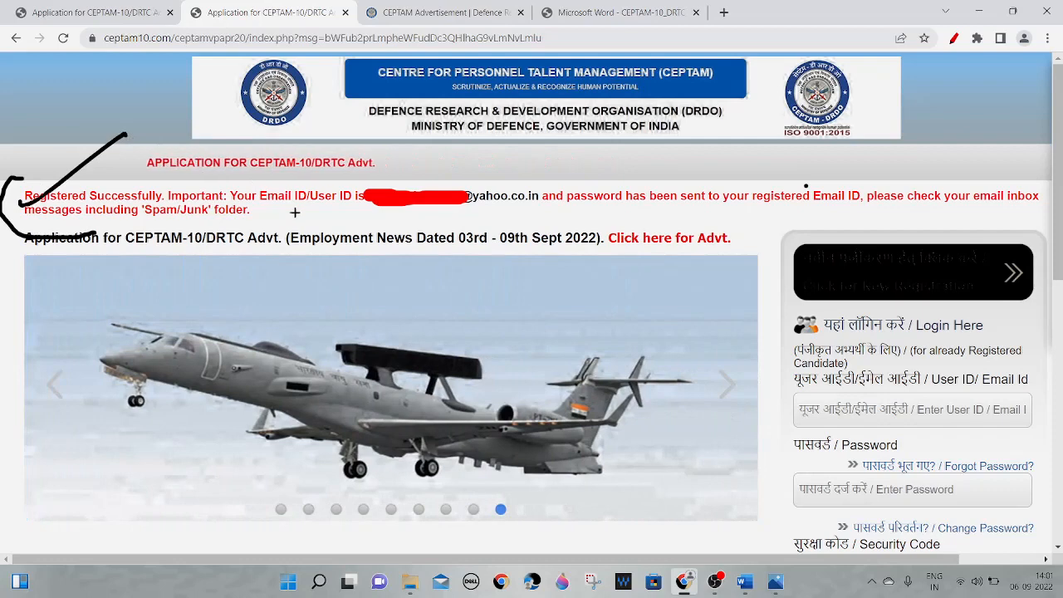
{"action": "left_click_drag", "start_coordinate": [295, 218], "coordinate": [366, 187]}
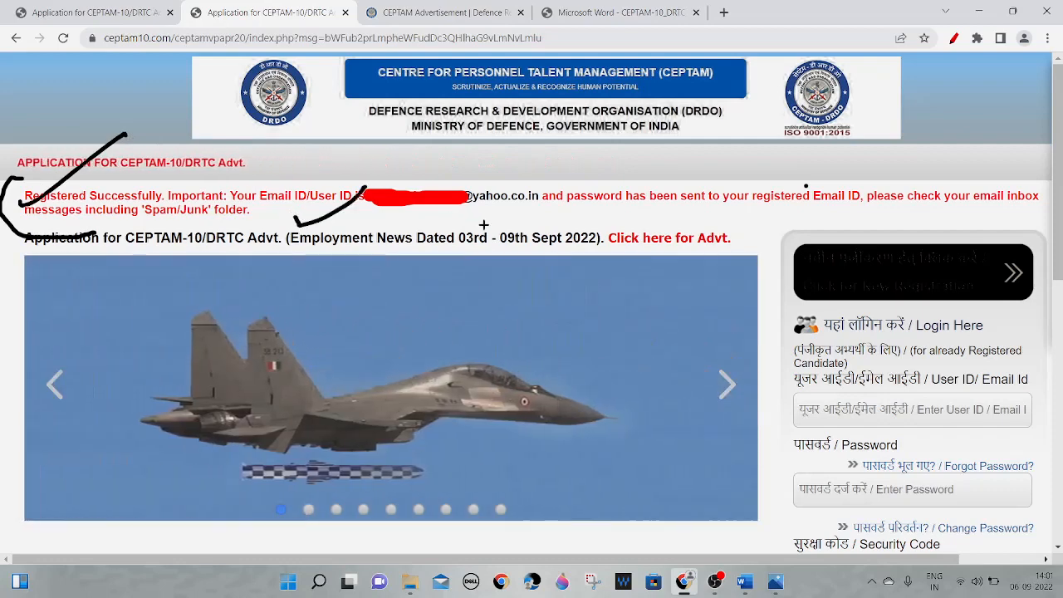
{"action": "left_click_drag", "start_coordinate": [459, 221], "coordinate": [485, 215]}
{"action": "left_click_drag", "start_coordinate": [554, 179], "coordinate": [556, 176]}
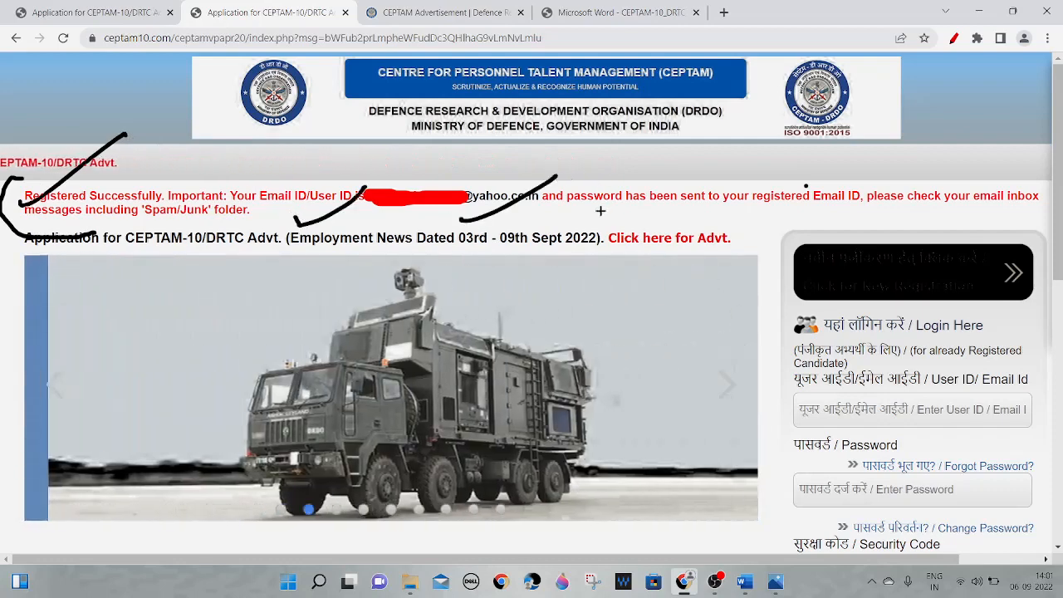
{"action": "left_click_drag", "start_coordinate": [599, 210], "coordinate": [860, 196]}
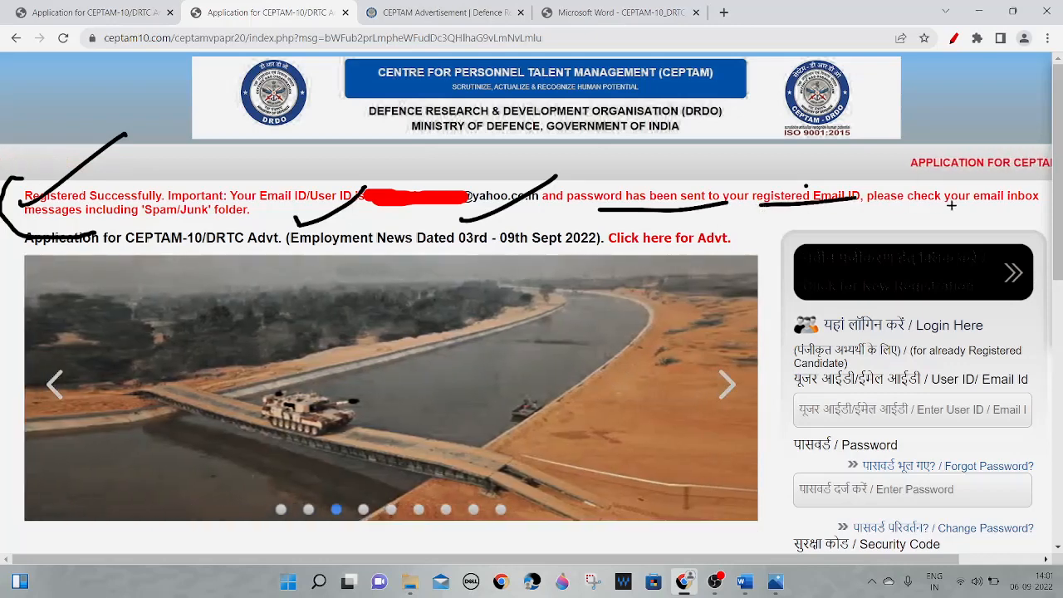
{"action": "left_click_drag", "start_coordinate": [949, 207], "coordinate": [1052, 191]}
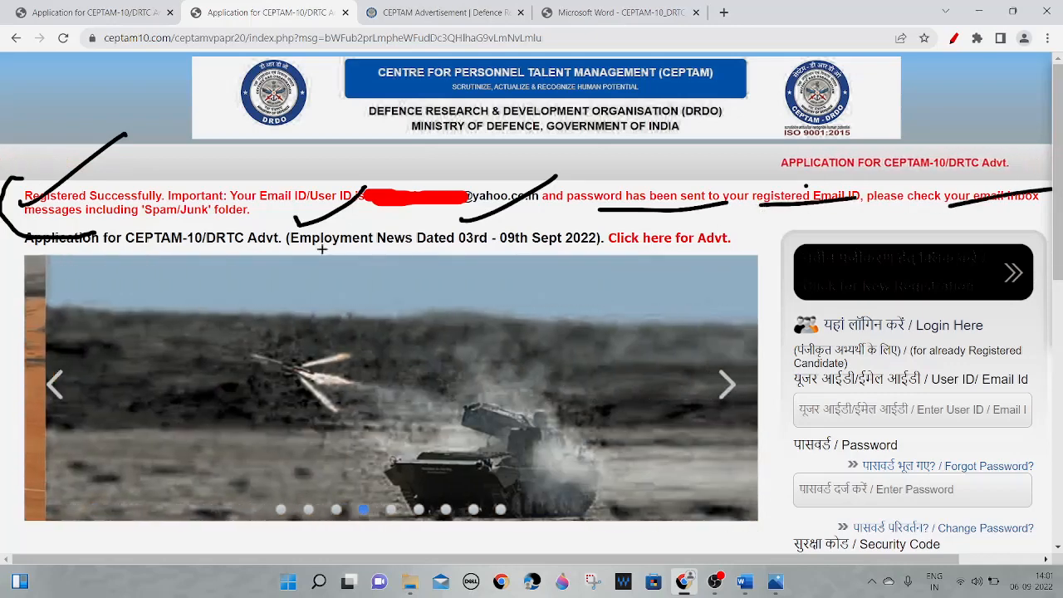
{"action": "left_click_drag", "start_coordinate": [148, 218], "coordinate": [259, 220]}
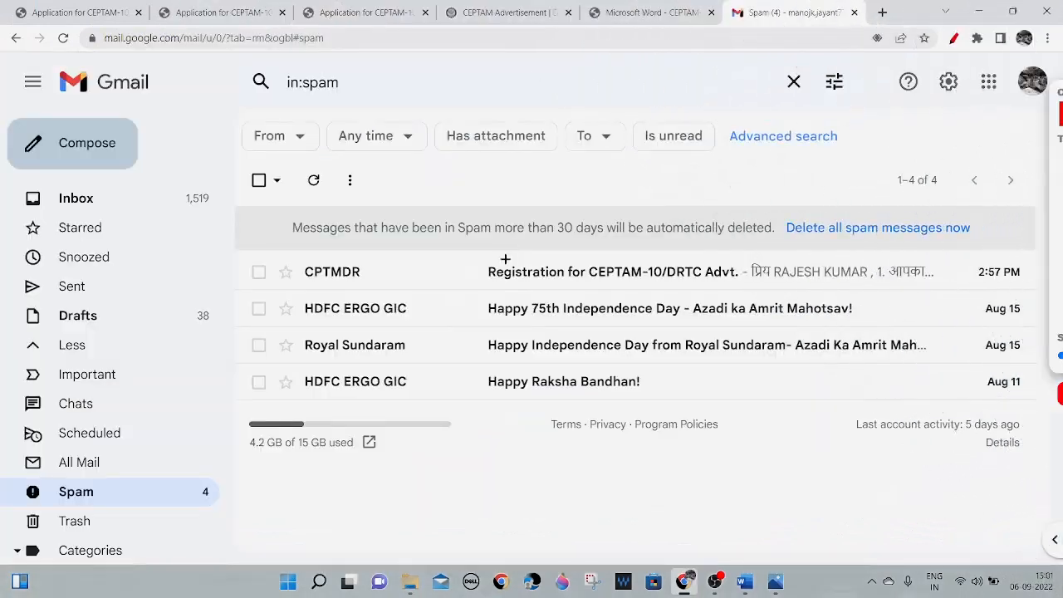
- Tick and underline the "Registration for CEPTAM-10/DRTC Advt." message in the Gmail spam folder with the red pen
{"action": "left_click_drag", "start_coordinate": [474, 270], "coordinate": [555, 233]}
{"action": "left_click_drag", "start_coordinate": [493, 285], "coordinate": [849, 280]}
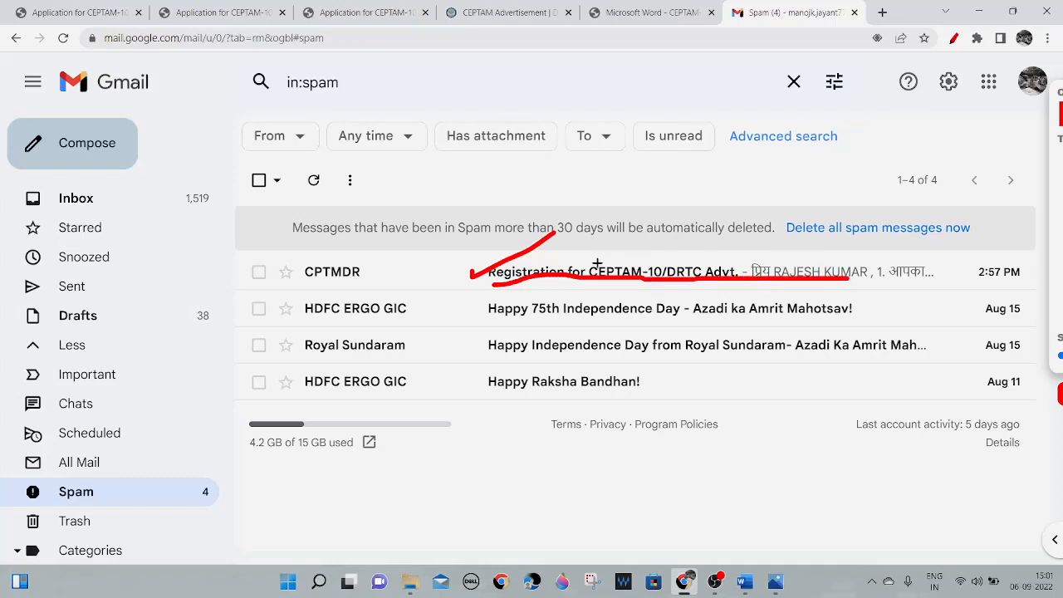
{"action": "left_click_drag", "start_coordinate": [407, 280], "coordinate": [517, 195]}
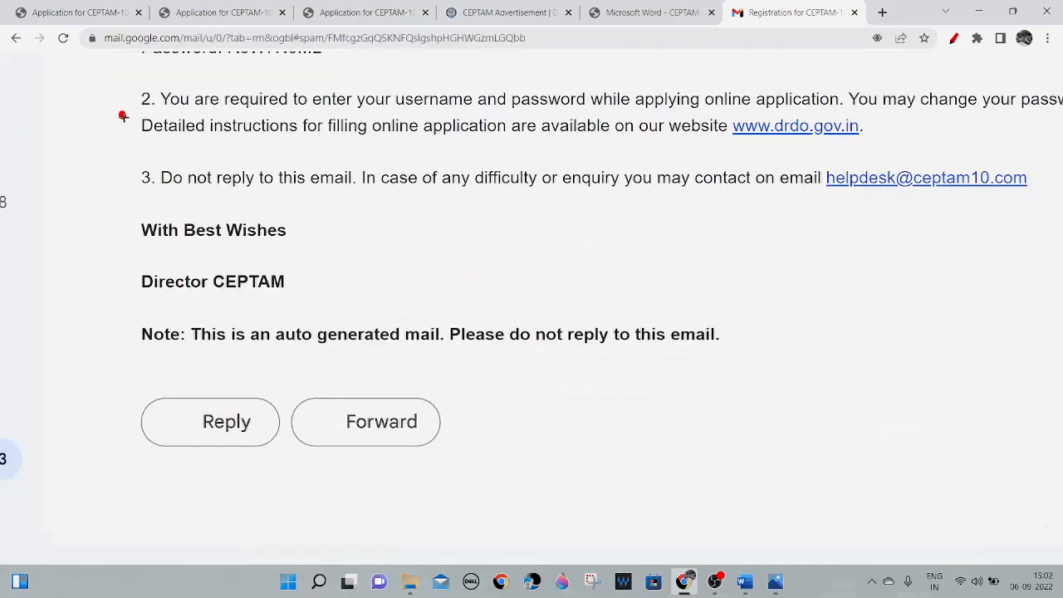
{"action": "left_click_drag", "start_coordinate": [123, 116], "coordinate": [229, 71]}
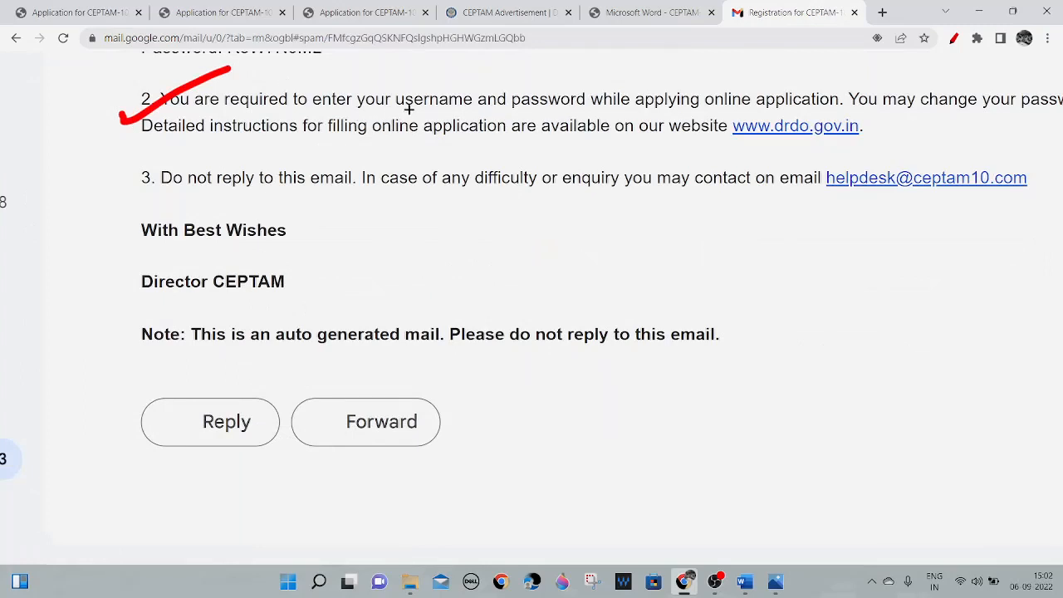
{"action": "left_click_drag", "start_coordinate": [507, 121], "coordinate": [593, 115]}
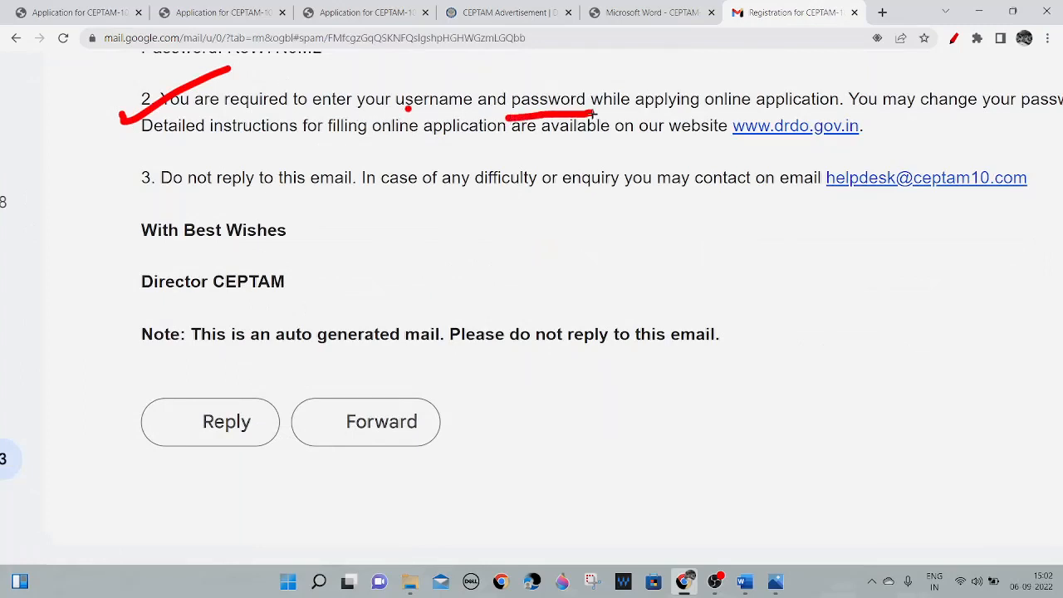
{"action": "left_click_drag", "start_coordinate": [735, 147], "coordinate": [775, 111]}
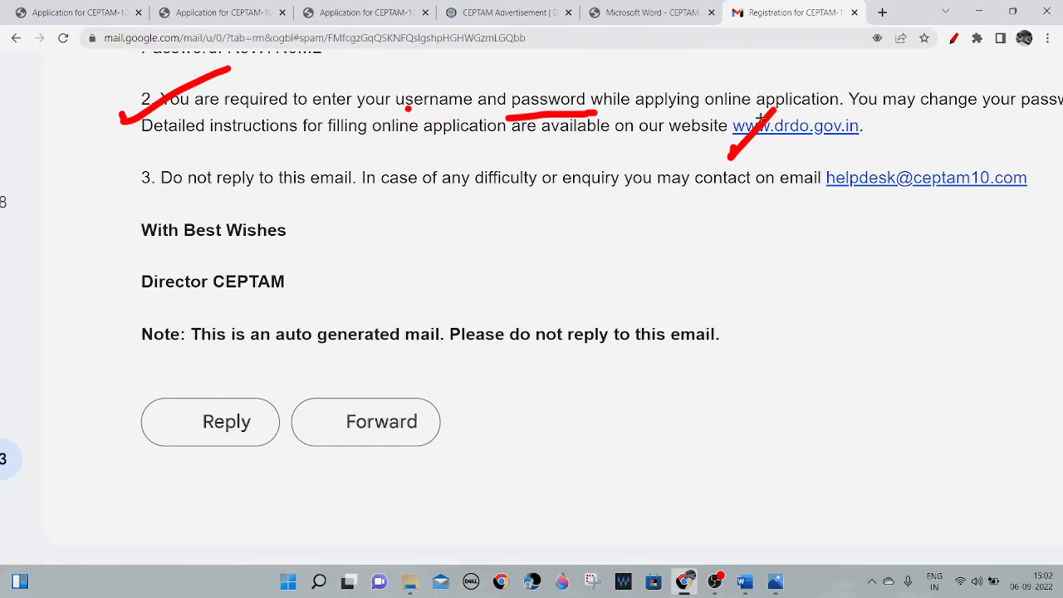
{"action": "left_click_drag", "start_coordinate": [862, 126], "coordinate": [961, 123]}
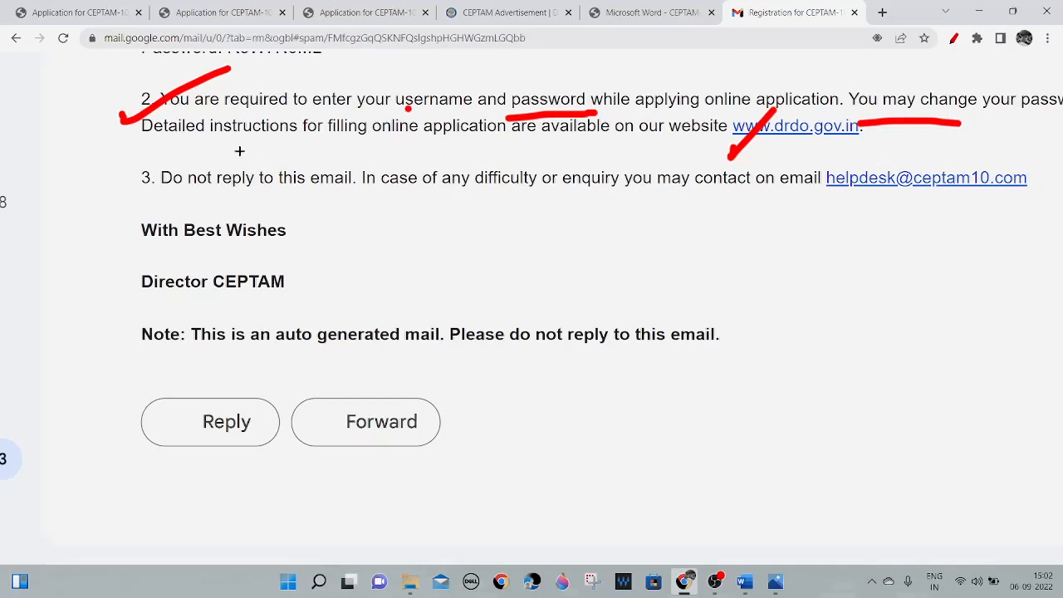
{"action": "left_click_drag", "start_coordinate": [167, 149], "coordinate": [368, 137]}
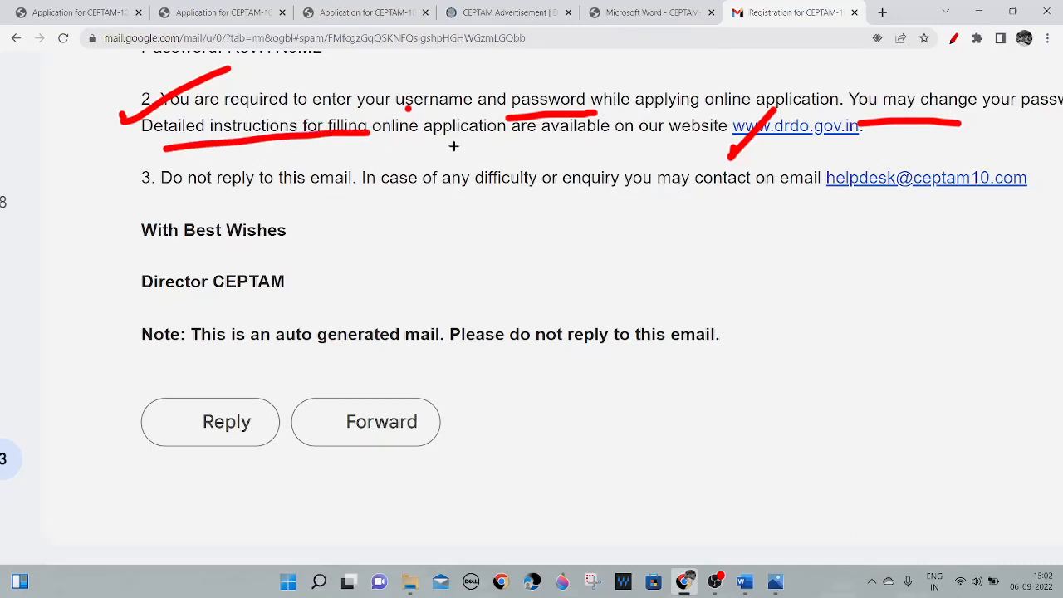
{"action": "left_click_drag", "start_coordinate": [451, 145], "coordinate": [584, 141]}
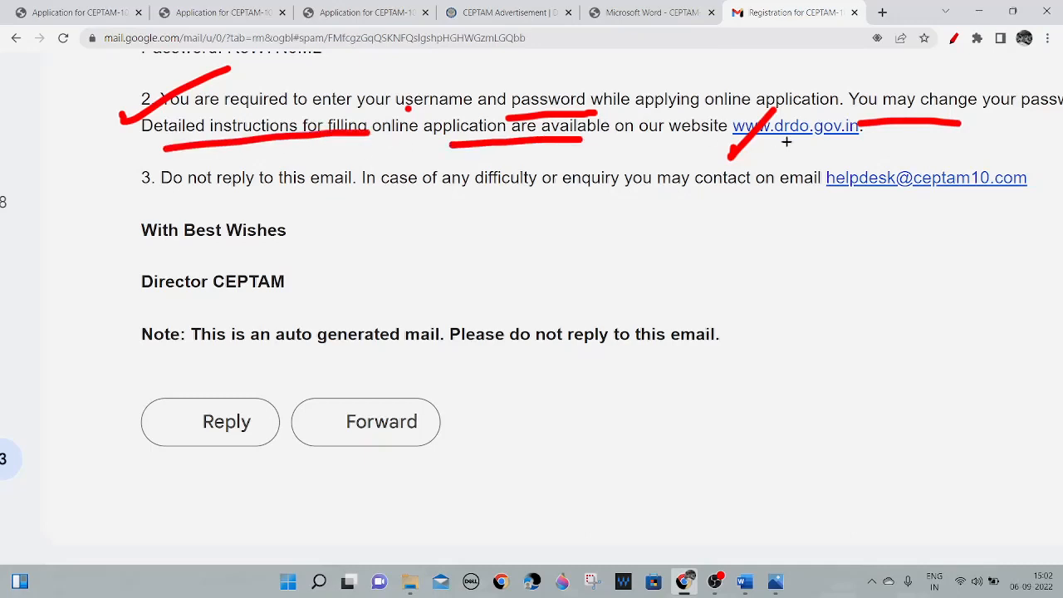
{"action": "left_click_drag", "start_coordinate": [782, 145], "coordinate": [848, 145]}
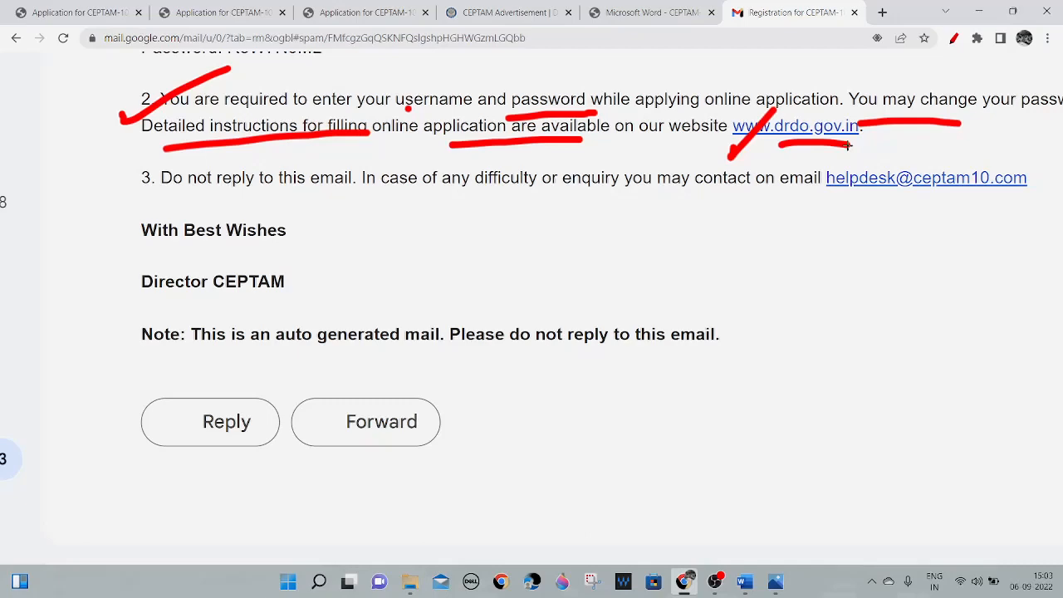
- Mark the login area in red, ticking the heading, user ID, password, security code and submit controls and circling the captcha image
{"action": "left_click_drag", "start_coordinate": [772, 183], "coordinate": [863, 143]}
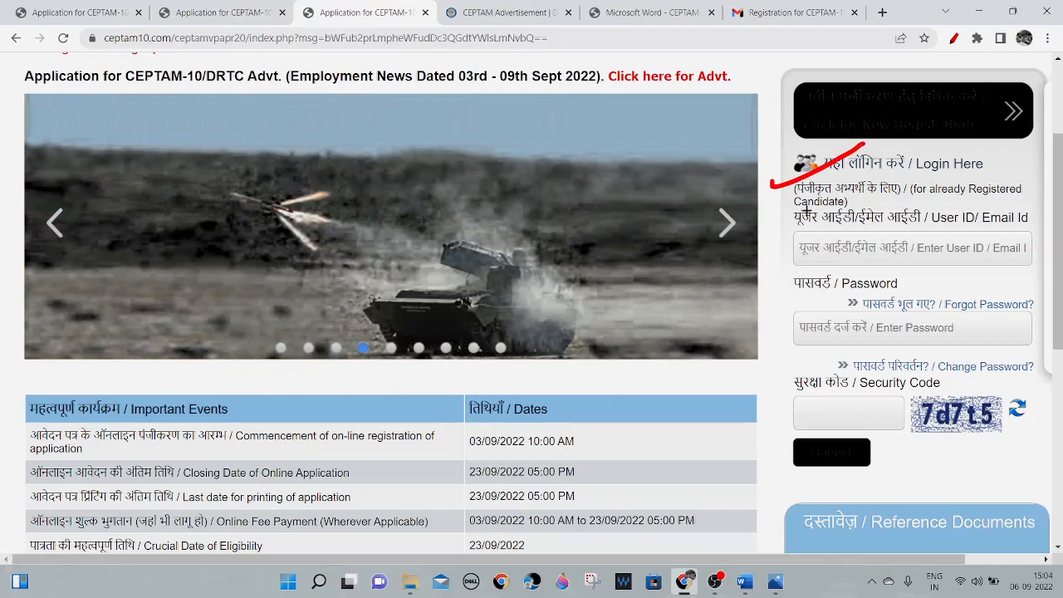
{"action": "left_click_drag", "start_coordinate": [775, 246], "coordinate": [833, 213]}
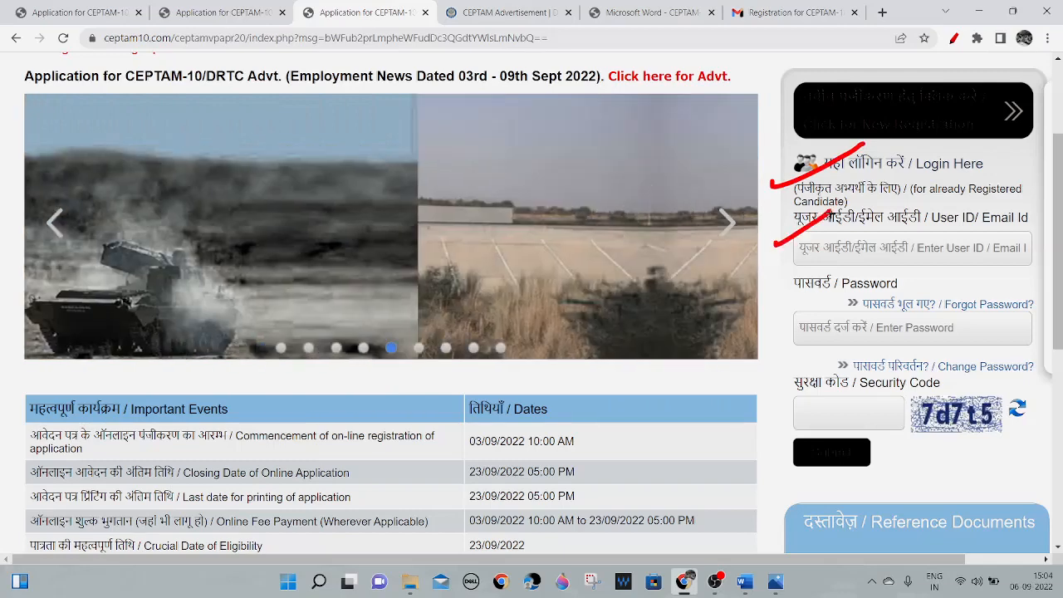
{"action": "left_click_drag", "start_coordinate": [812, 268], "coordinate": [917, 264]}
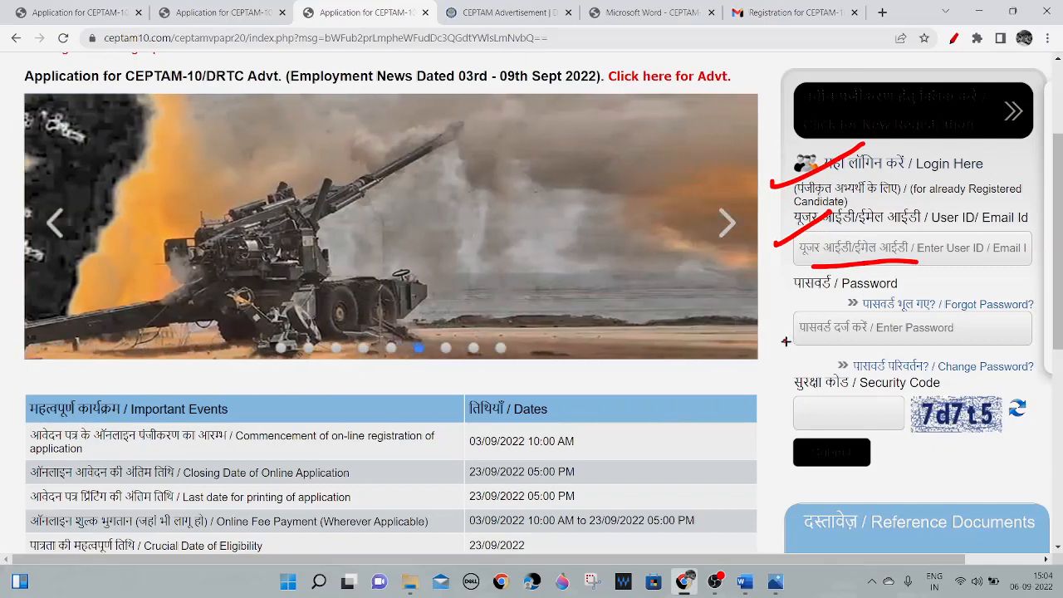
{"action": "left_click_drag", "start_coordinate": [783, 341], "coordinate": [827, 304]}
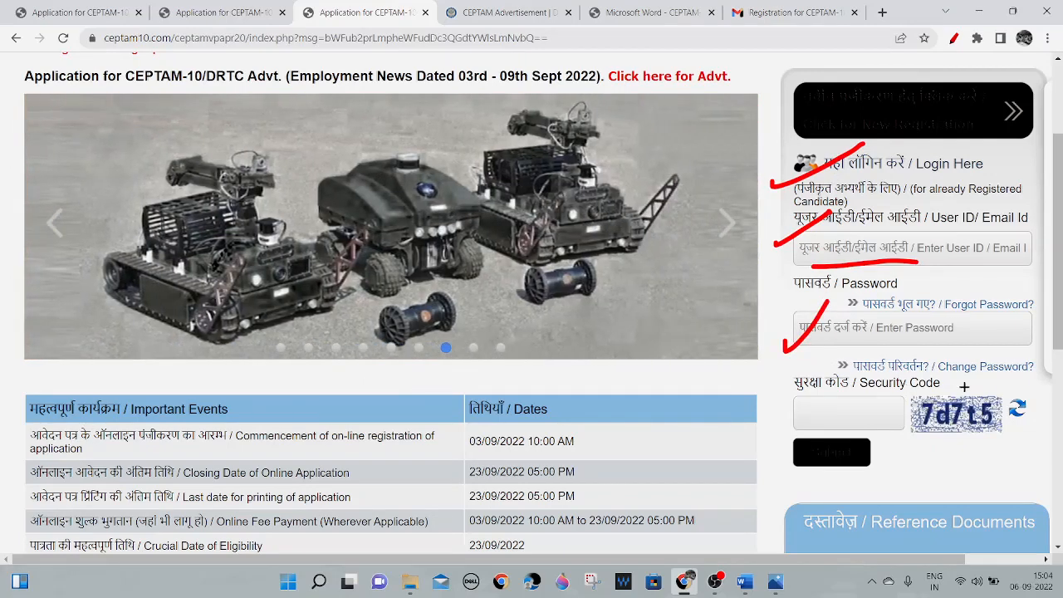
{"action": "mouse_move", "coordinate": [964, 383]}
{"action": "left_mouse_down"}
{"action": "mouse_move", "coordinate": [921, 440]}
{"action": "mouse_move", "coordinate": [1001, 370]}
{"action": "mouse_move", "coordinate": [955, 382]}
{"action": "left_mouse_up"}
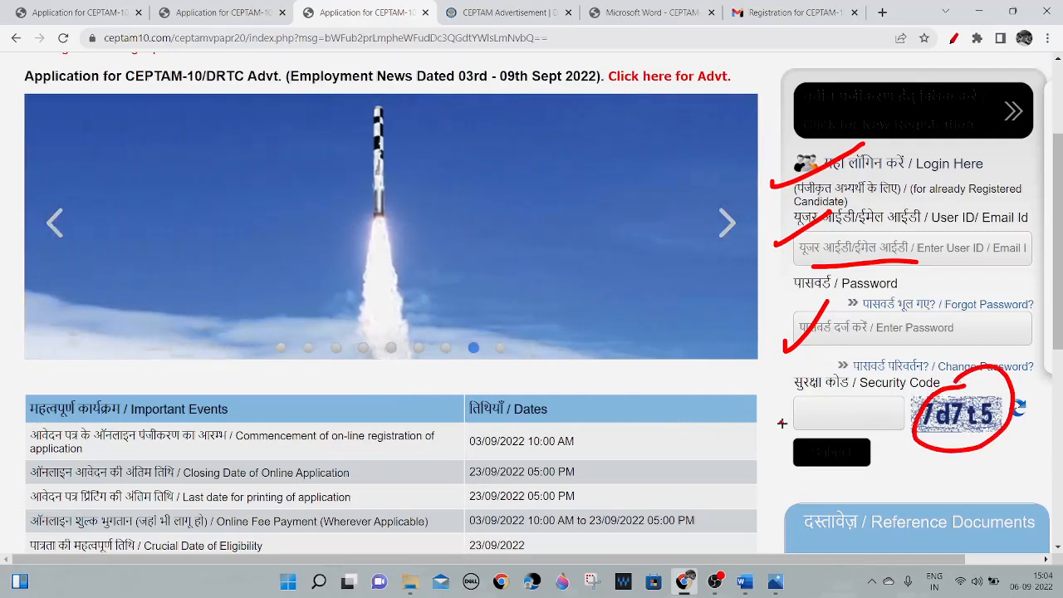
{"action": "left_click_drag", "start_coordinate": [783, 420], "coordinate": [899, 352]}
{"action": "left_click_drag", "start_coordinate": [757, 474], "coordinate": [833, 414]}
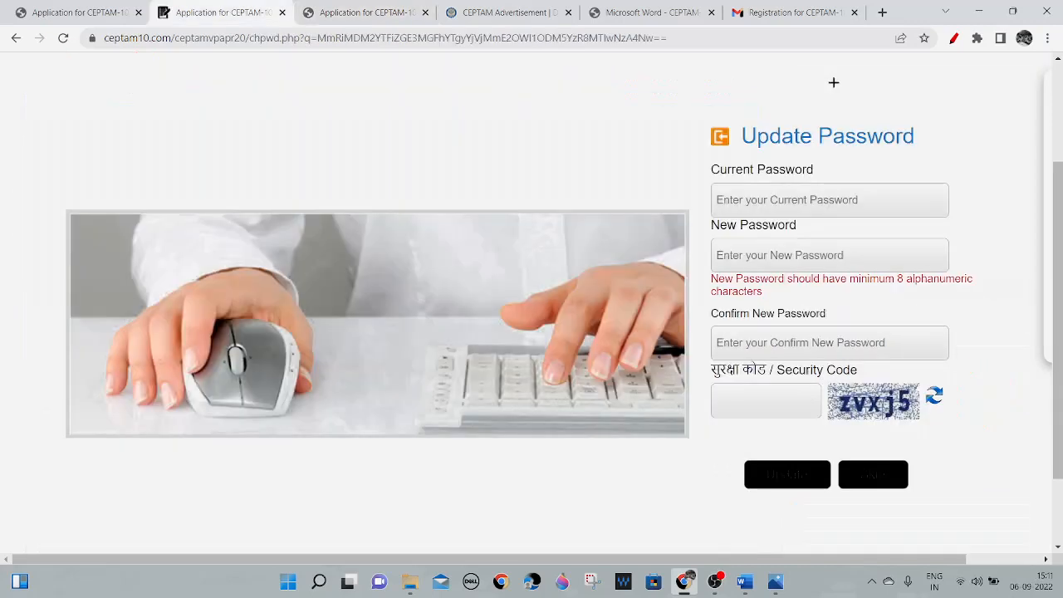
- Annotate the Update Password form in red, marking the heading, current, new and confirm password fields and security code, and circling both buttons beneath
{"action": "mouse_move", "coordinate": [678, 139]}
{"action": "left_mouse_down"}
{"action": "mouse_move", "coordinate": [711, 370]}
{"action": "mouse_move", "coordinate": [716, 495]}
{"action": "left_mouse_up"}
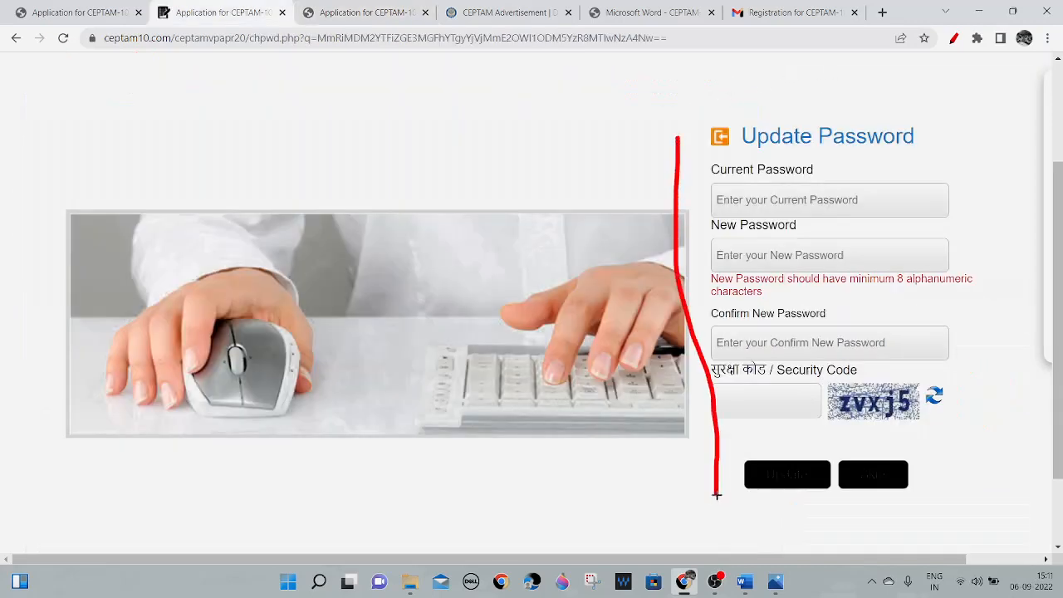
{"action": "left_click_drag", "start_coordinate": [797, 152], "coordinate": [904, 134]}
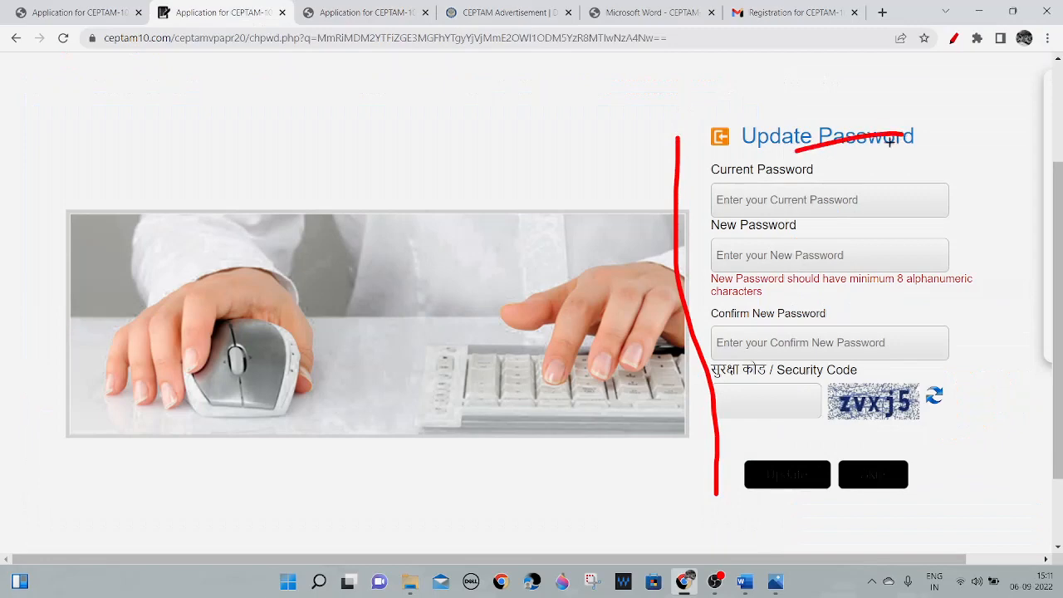
{"action": "left_click_drag", "start_coordinate": [702, 196], "coordinate": [719, 168]}
{"action": "left_click_drag", "start_coordinate": [696, 254], "coordinate": [717, 242]}
{"action": "left_click_drag", "start_coordinate": [705, 330], "coordinate": [728, 306]}
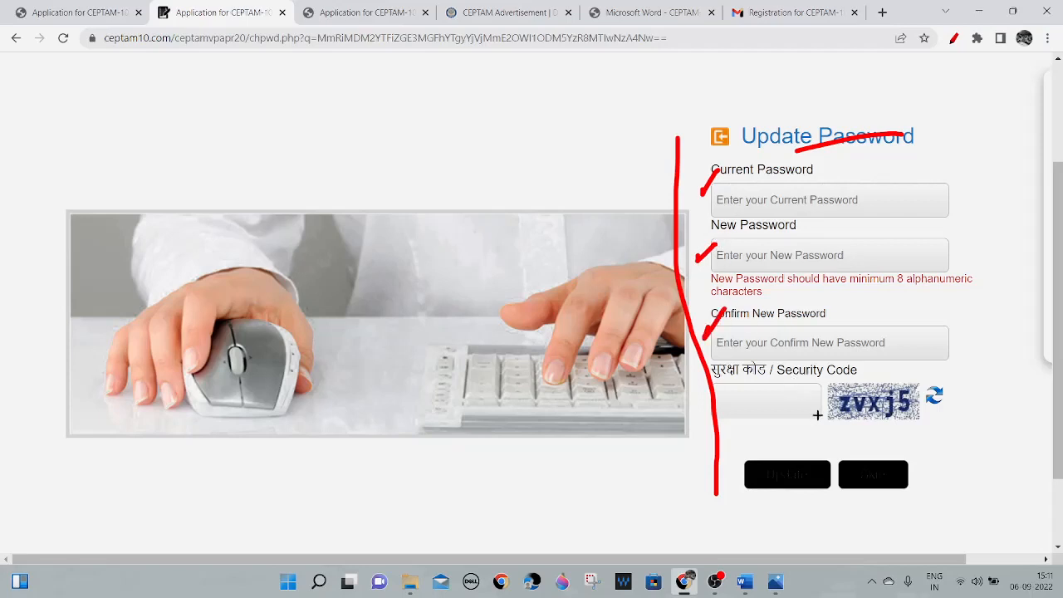
{"action": "left_click_drag", "start_coordinate": [802, 412], "coordinate": [830, 404]}
{"action": "mouse_move", "coordinate": [799, 449]}
{"action": "left_mouse_down"}
{"action": "mouse_move", "coordinate": [825, 493]}
{"action": "mouse_move", "coordinate": [795, 447]}
{"action": "left_mouse_up"}
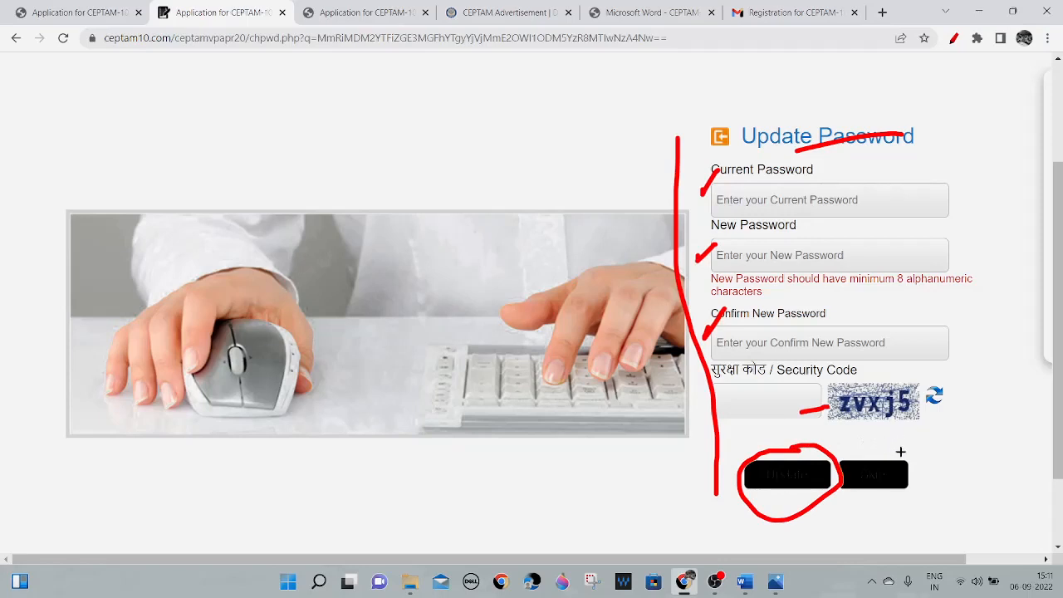
{"action": "mouse_move", "coordinate": [902, 455]}
{"action": "left_mouse_down"}
{"action": "mouse_move", "coordinate": [834, 477]}
{"action": "mouse_move", "coordinate": [949, 426]}
{"action": "left_mouse_up"}
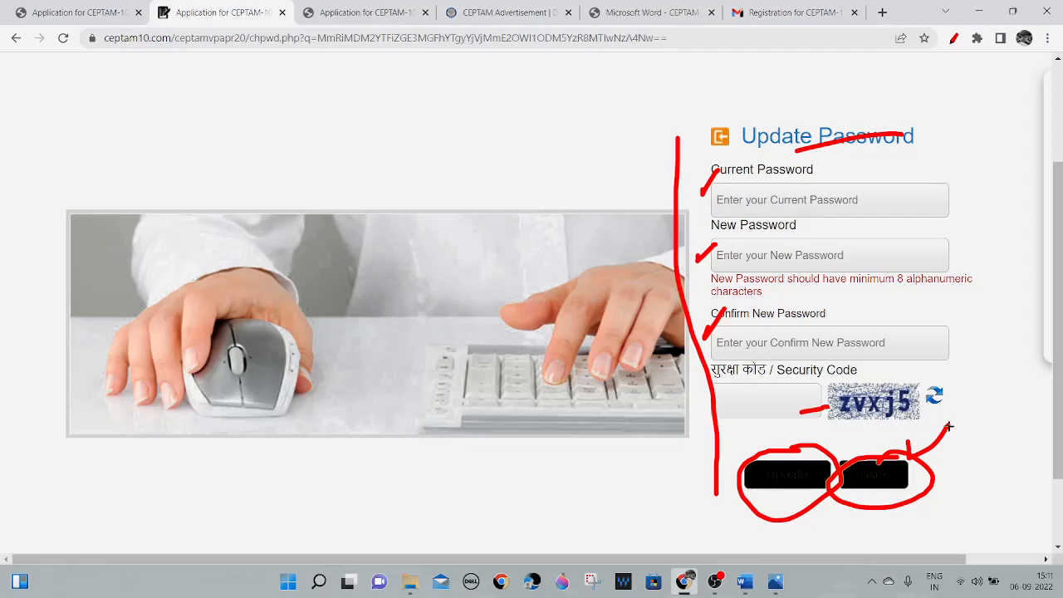
- Tick the blacked-out dashboard button, then underline the Hindi document heading and the photograph's 30-day, background, 15KB–40KB, 4.5CM x 3.5CM and JPG/JPEG requirements in red
{"action": "left_click_drag", "start_coordinate": [90, 167], "coordinate": [208, 90]}
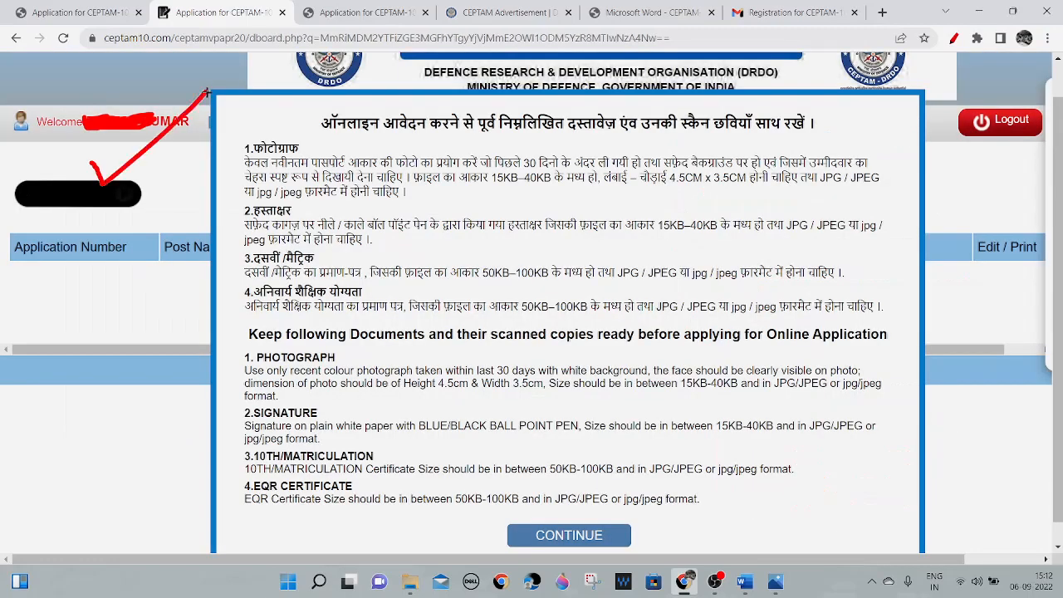
{"action": "mouse_move", "coordinate": [341, 140]}
{"action": "left_mouse_down"}
{"action": "mouse_move", "coordinate": [462, 148]}
{"action": "mouse_move", "coordinate": [652, 135]}
{"action": "mouse_move", "coordinate": [744, 146]}
{"action": "left_mouse_up"}
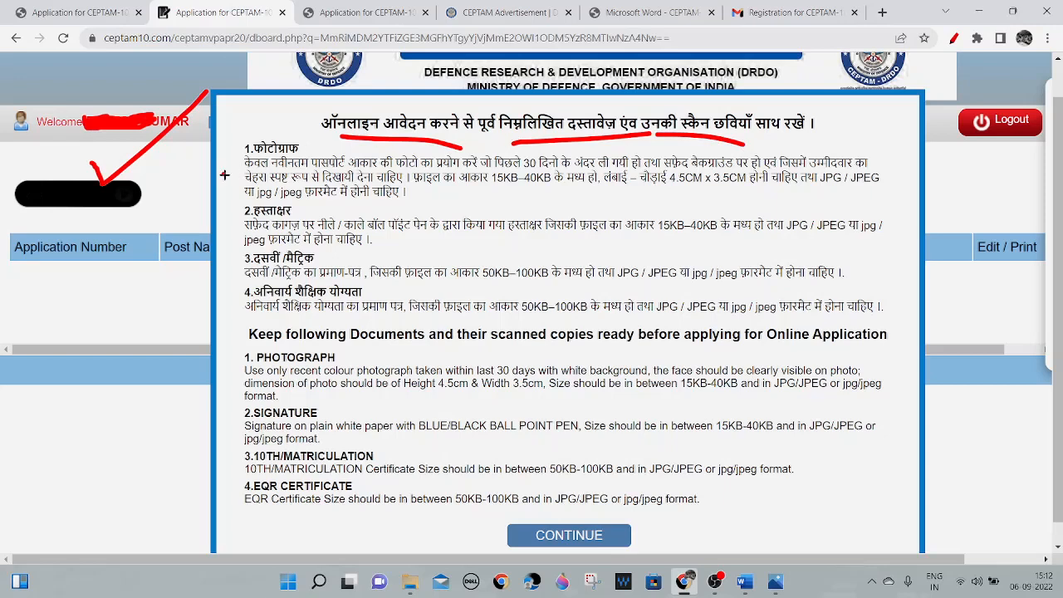
{"action": "left_click_drag", "start_coordinate": [225, 174], "coordinate": [286, 134]}
{"action": "left_click_drag", "start_coordinate": [523, 171], "coordinate": [585, 173]}
{"action": "left_click", "coordinate": [682, 169]}
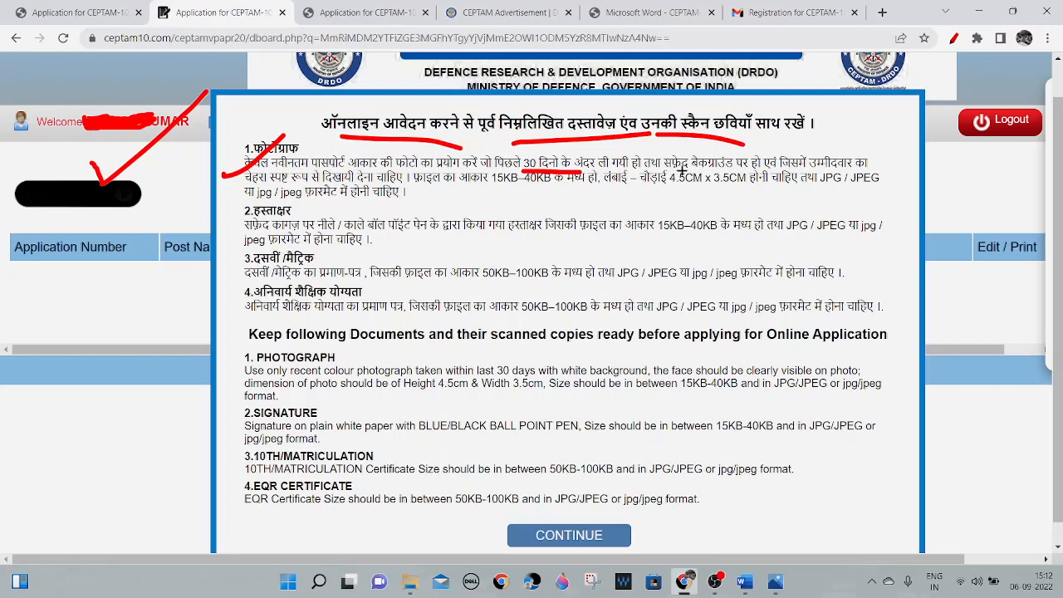
{"action": "left_click_drag", "start_coordinate": [714, 166], "coordinate": [881, 164]}
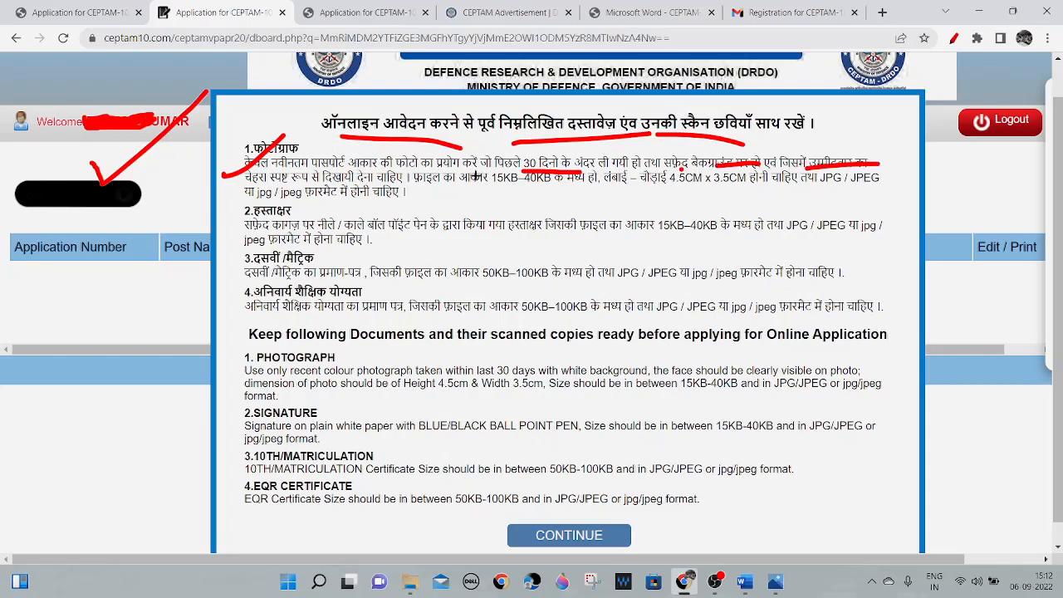
{"action": "left_click_drag", "start_coordinate": [324, 182], "coordinate": [541, 188]}
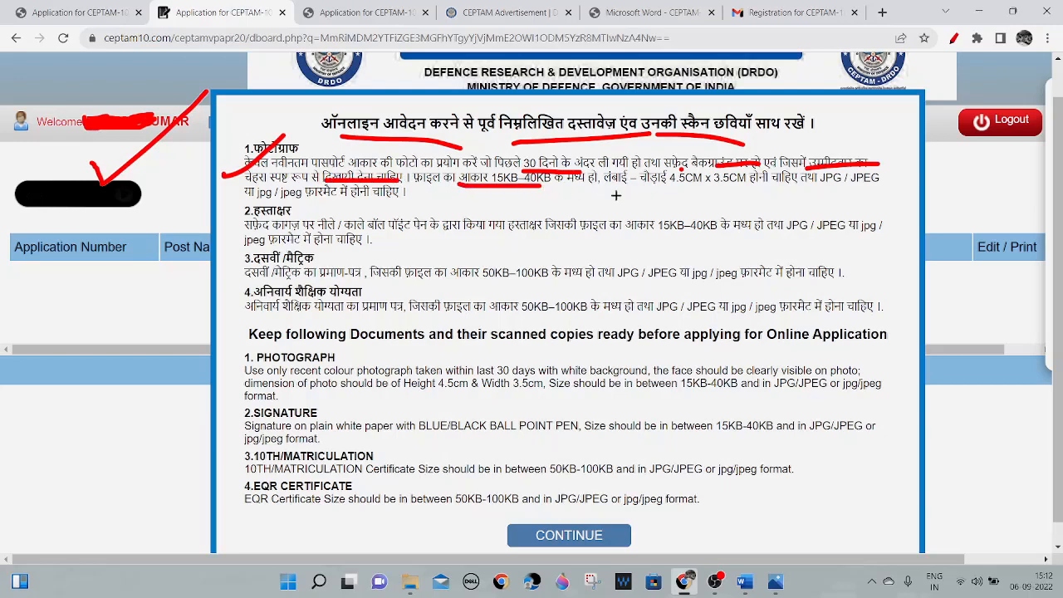
{"action": "left_click_drag", "start_coordinate": [615, 195], "coordinate": [728, 187]}
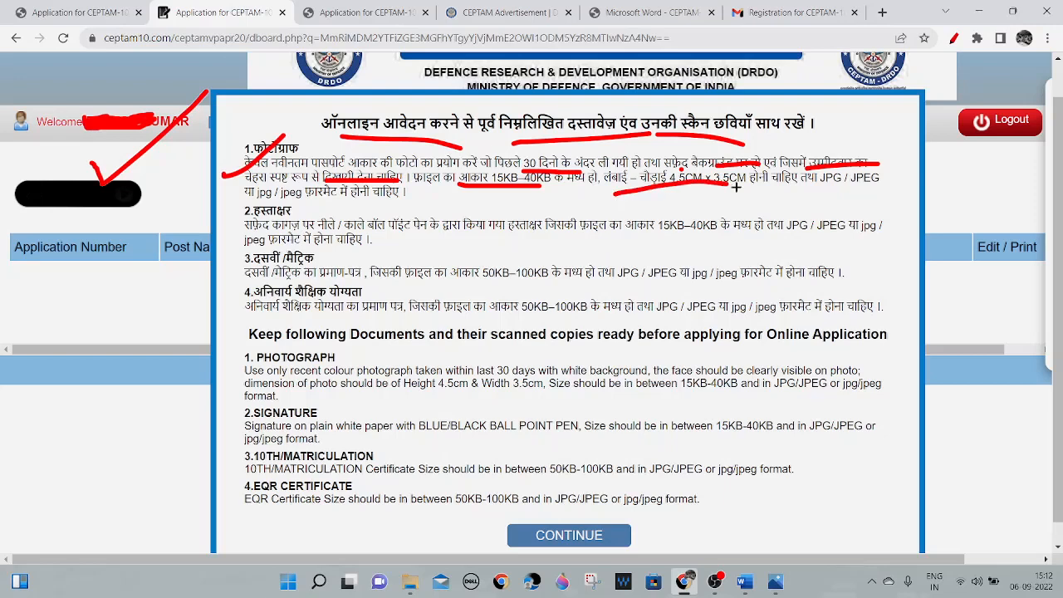
{"action": "left_click_drag", "start_coordinate": [817, 191], "coordinate": [877, 189]}
- Tick the Hindi signature and 10th/matriculation items in red, underlining 15KB–40KB for the signature and 50KB–100KB and JPG/JPEG for the certificate
{"action": "left_click_drag", "start_coordinate": [226, 218], "coordinate": [274, 184]}
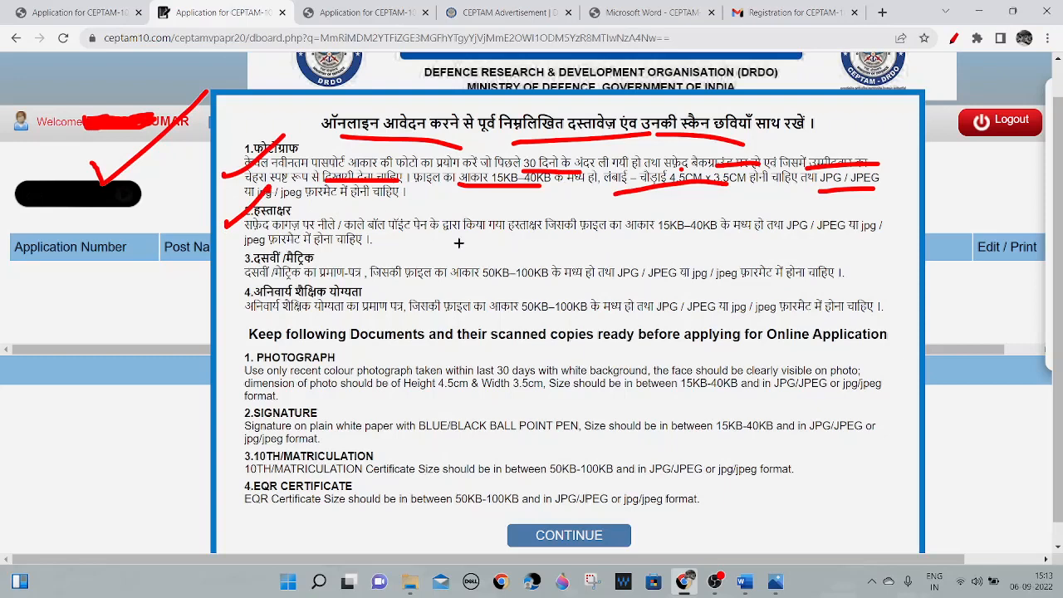
{"action": "left_click_drag", "start_coordinate": [645, 237], "coordinate": [736, 238]}
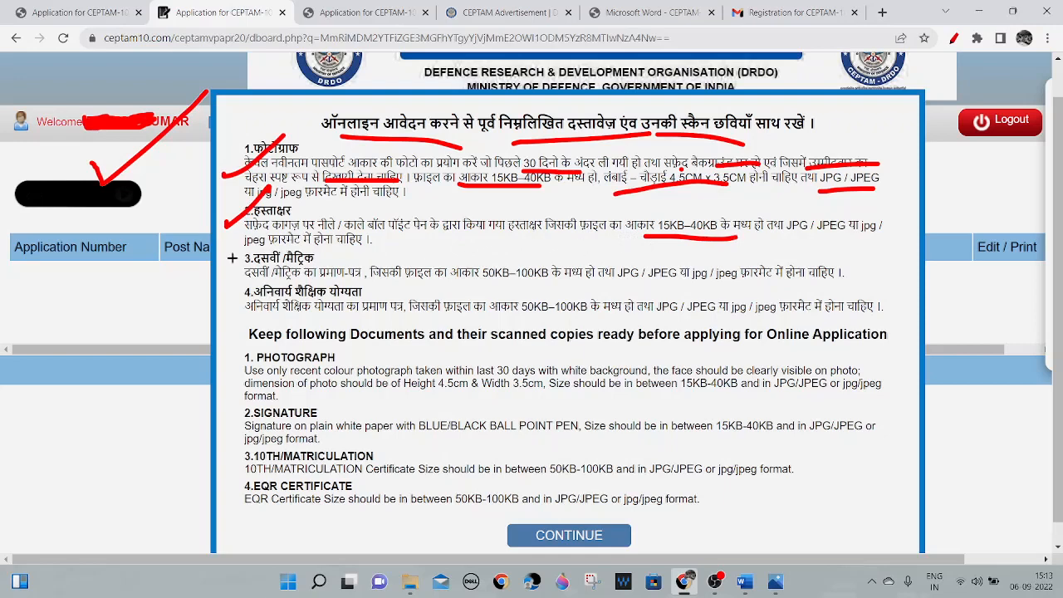
{"action": "left_click_drag", "start_coordinate": [202, 276], "coordinate": [261, 247]}
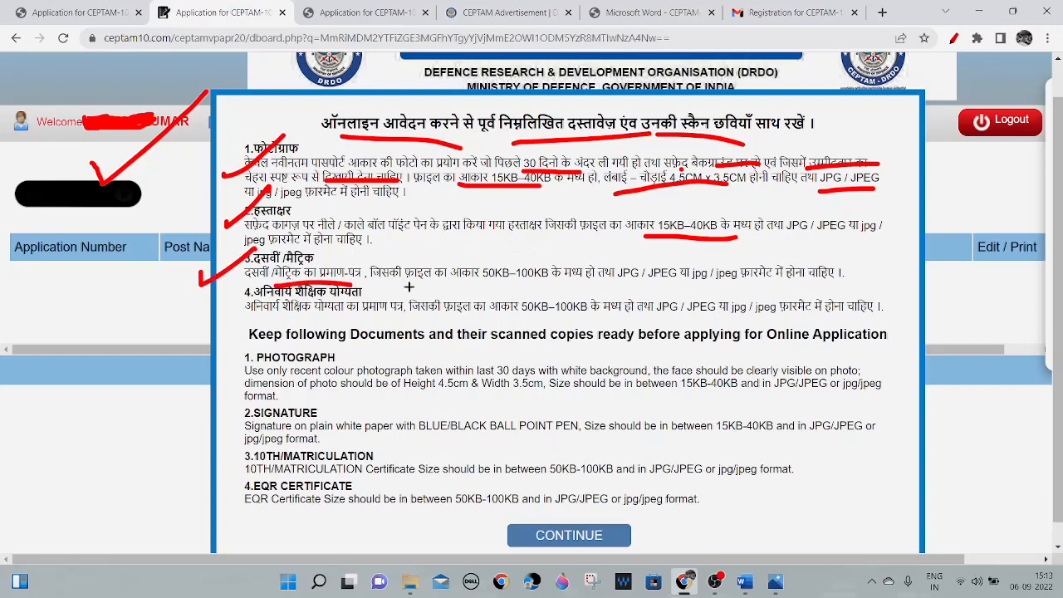
{"action": "left_click_drag", "start_coordinate": [406, 286], "coordinate": [542, 284]}
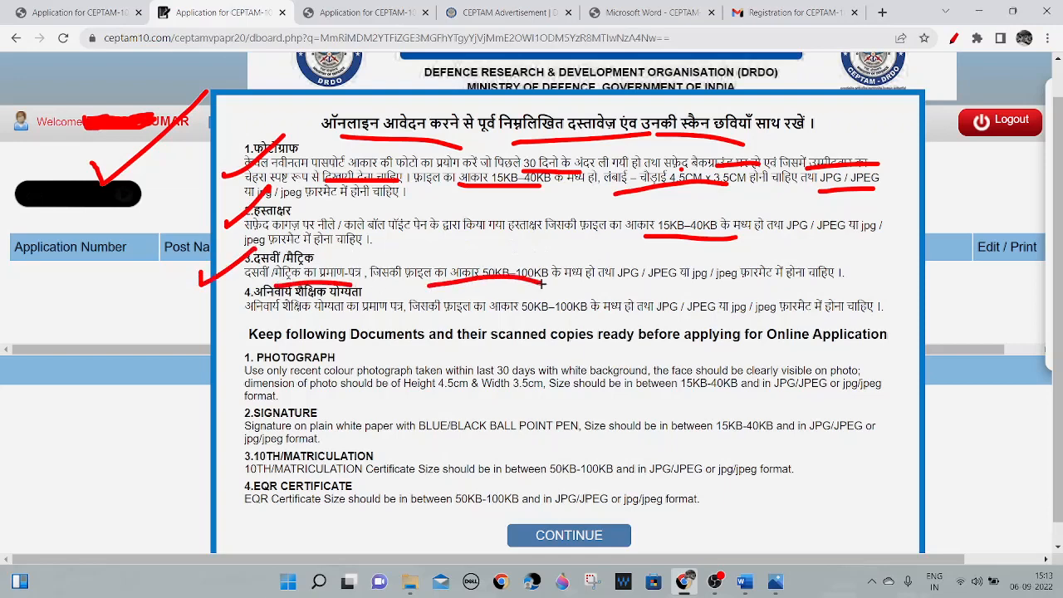
{"action": "left_click_drag", "start_coordinate": [585, 285], "coordinate": [686, 279]}
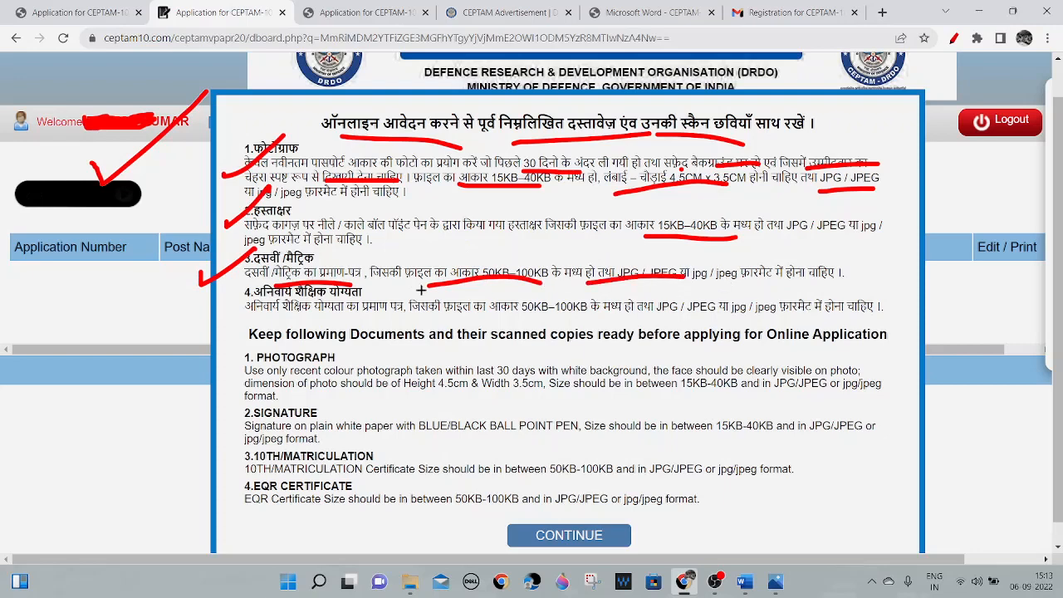
- Mark the Hindi essential qualification certificate requirements in red, and circle CONTINUE and the dashboard's blacked-out button
{"action": "left_click_drag", "start_coordinate": [199, 311], "coordinate": [249, 290]}
{"action": "mouse_move", "coordinate": [274, 326]}
{"action": "left_mouse_down"}
{"action": "mouse_move", "coordinate": [440, 310]}
{"action": "mouse_move", "coordinate": [530, 318]}
{"action": "left_mouse_up"}
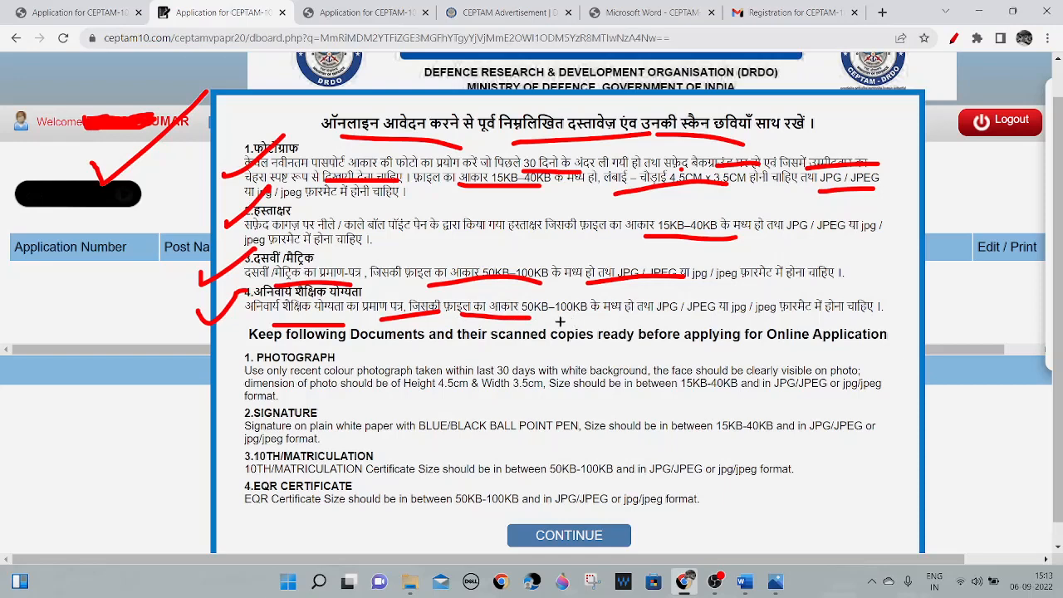
{"action": "left_click_drag", "start_coordinate": [552, 318], "coordinate": [687, 322]}
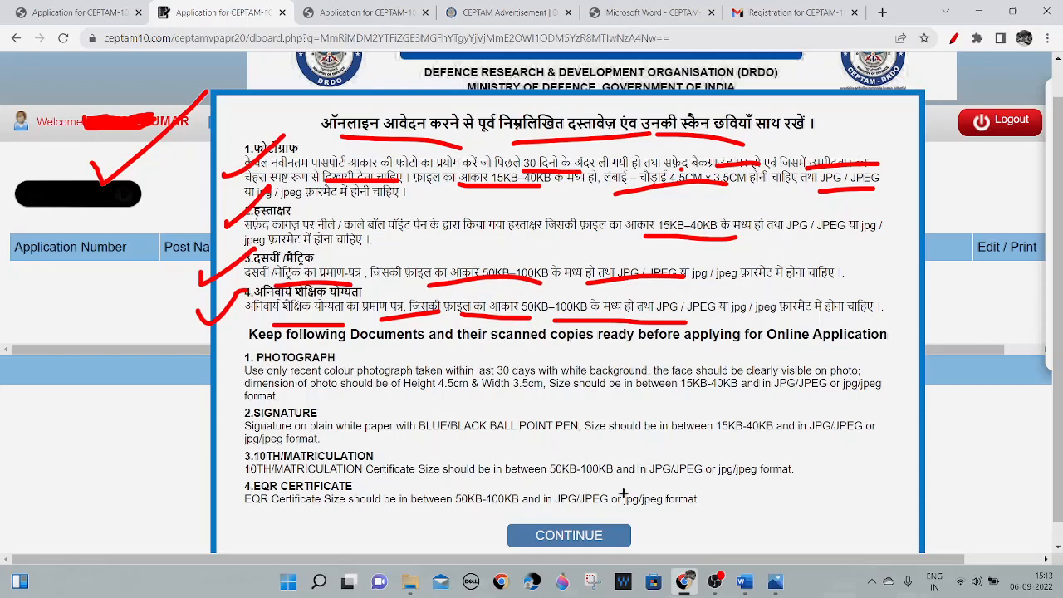
{"action": "mouse_move", "coordinate": [623, 490]}
{"action": "left_mouse_down"}
{"action": "mouse_move", "coordinate": [468, 520]}
{"action": "mouse_move", "coordinate": [584, 487]}
{"action": "mouse_move", "coordinate": [570, 495]}
{"action": "left_mouse_up"}
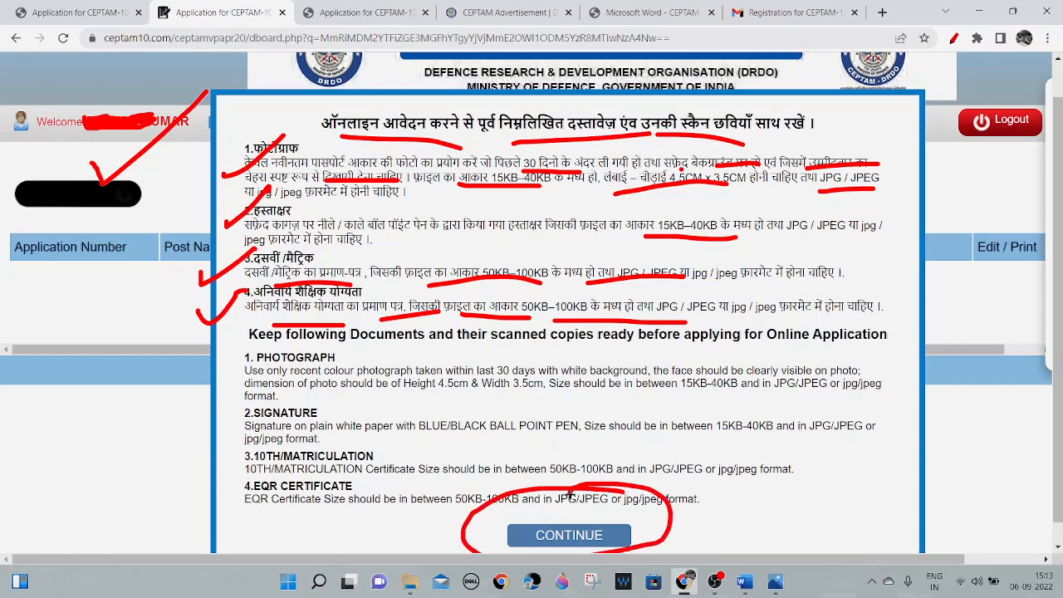
{"action": "mouse_move", "coordinate": [165, 214]}
{"action": "left_mouse_down"}
{"action": "mouse_move", "coordinate": [150, 198]}
{"action": "mouse_move", "coordinate": [12, 218]}
{"action": "mouse_move", "coordinate": [117, 253]}
{"action": "mouse_move", "coordinate": [191, 191]}
{"action": "left_mouse_up"}
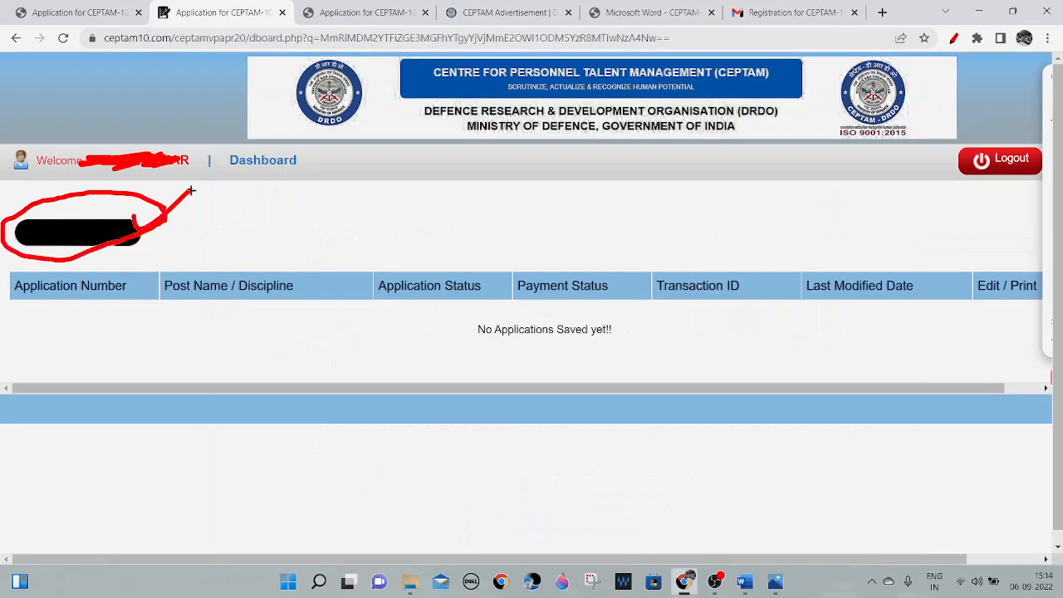
- Tick the Basic/Personal stage and the Basic Details fields in red, from Post and Discipline through EQR, degree, completion date and Category
{"action": "mouse_move", "coordinate": [370, 123]}
{"action": "left_mouse_down"}
{"action": "mouse_move", "coordinate": [382, 138]}
{"action": "mouse_move", "coordinate": [415, 91]}
{"action": "left_mouse_up"}
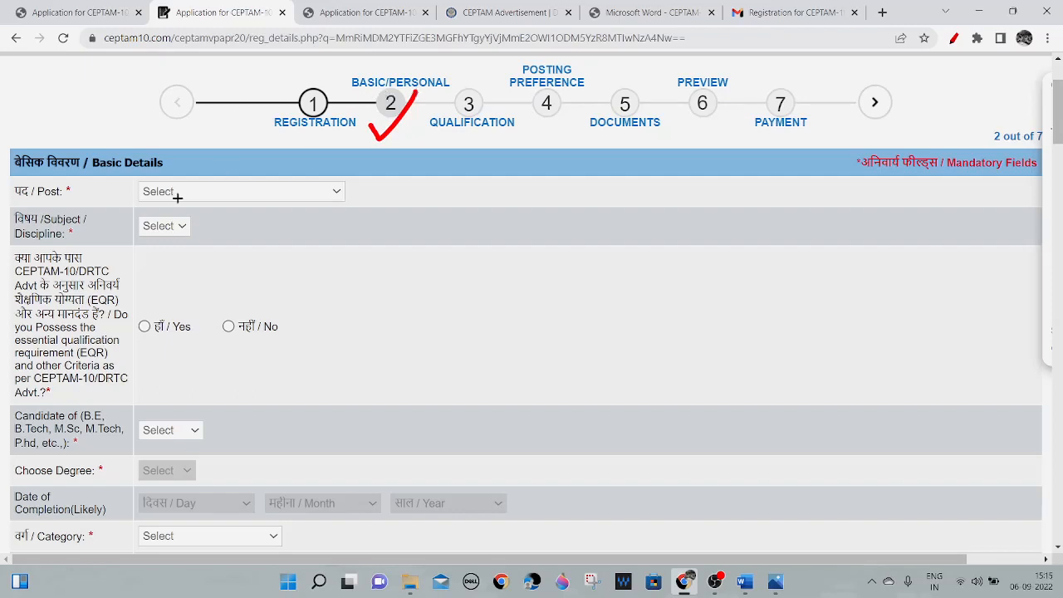
{"action": "left_click_drag", "start_coordinate": [246, 209], "coordinate": [299, 156]}
{"action": "left_click_drag", "start_coordinate": [167, 249], "coordinate": [215, 196]}
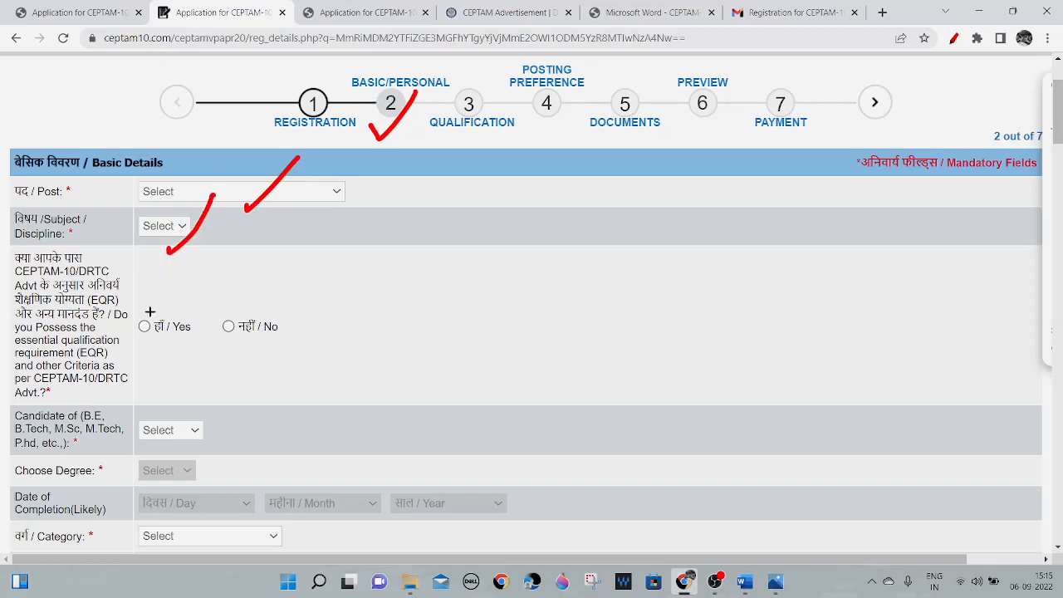
{"action": "left_click_drag", "start_coordinate": [131, 306], "coordinate": [192, 258]}
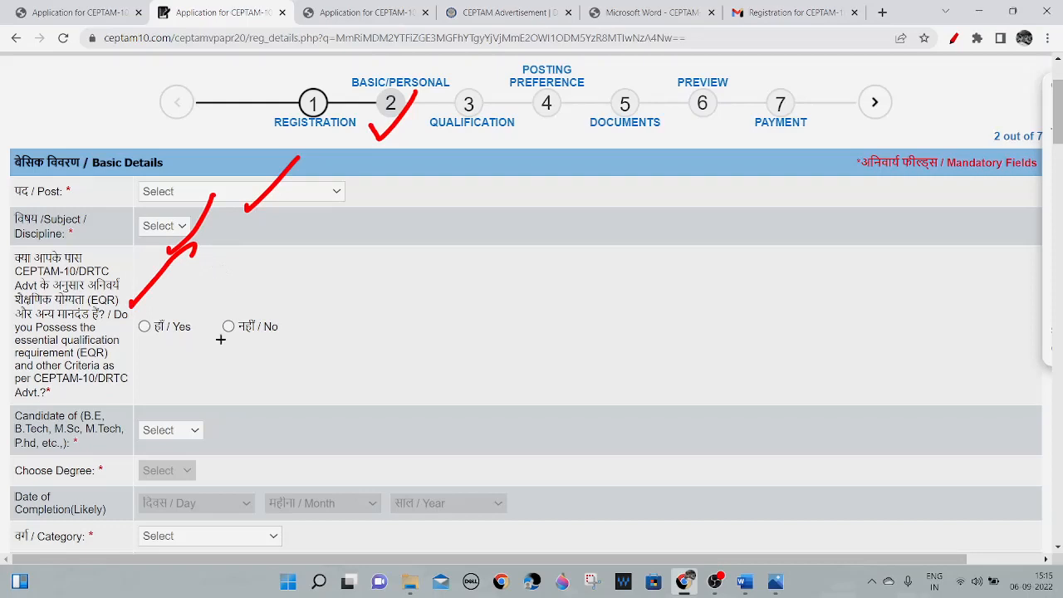
{"action": "left_click_drag", "start_coordinate": [157, 371], "coordinate": [240, 289]}
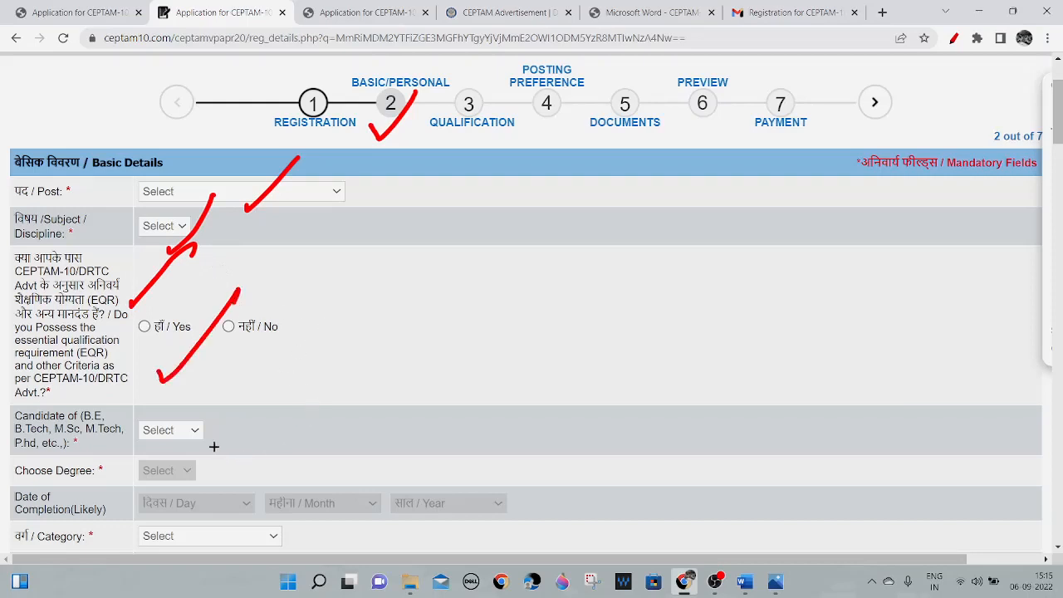
{"action": "left_click_drag", "start_coordinate": [216, 444], "coordinate": [280, 410]}
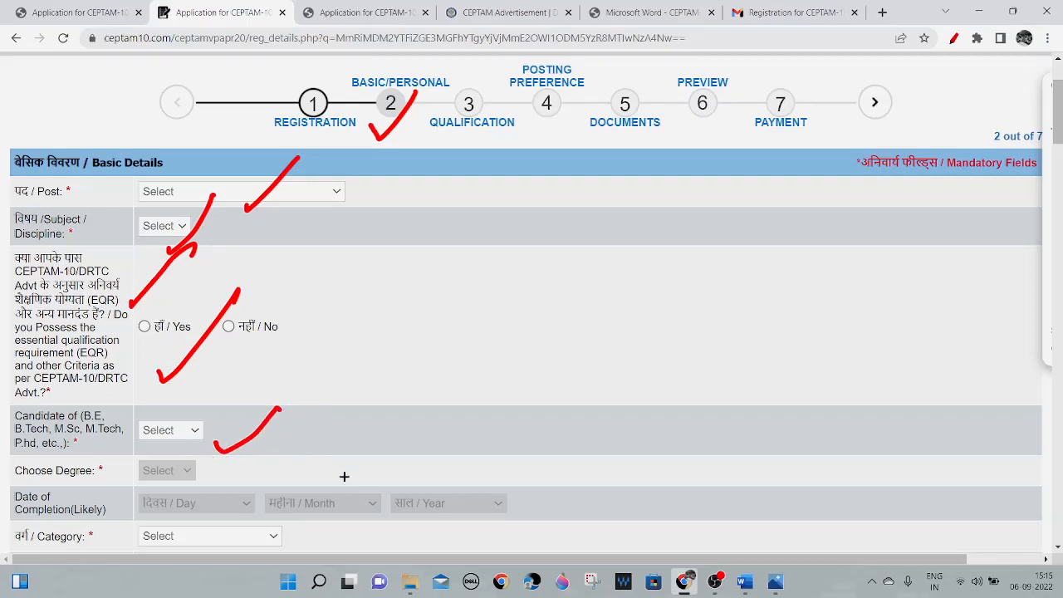
{"action": "left_click_drag", "start_coordinate": [289, 543], "coordinate": [350, 507]}
{"action": "left_click_drag", "start_coordinate": [193, 504], "coordinate": [253, 458]}
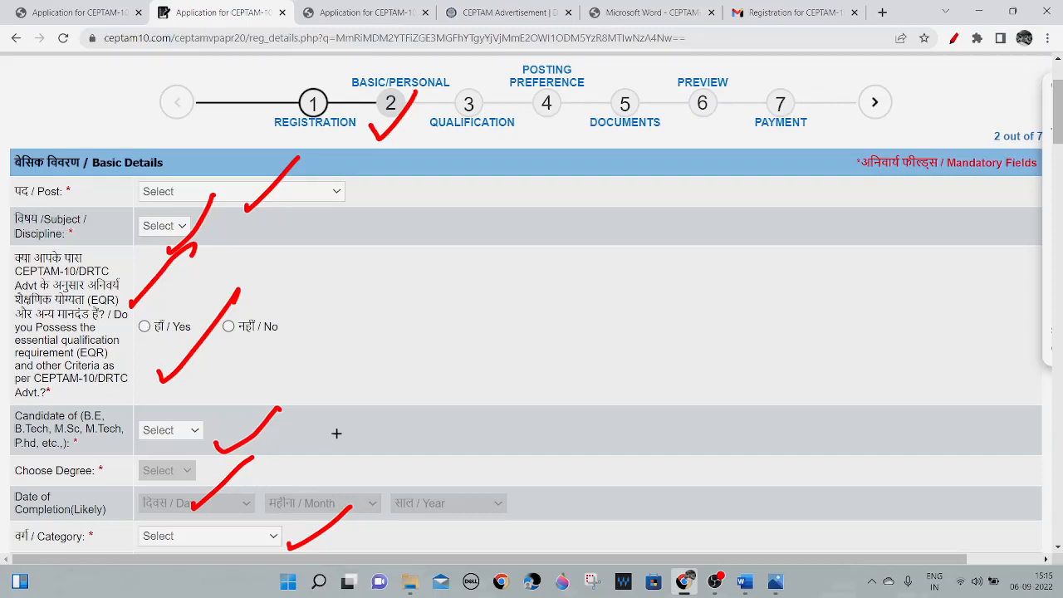
{"action": "left_click_drag", "start_coordinate": [235, 492], "coordinate": [293, 464]}
{"action": "left_click_drag", "start_coordinate": [290, 508], "coordinate": [312, 489]}
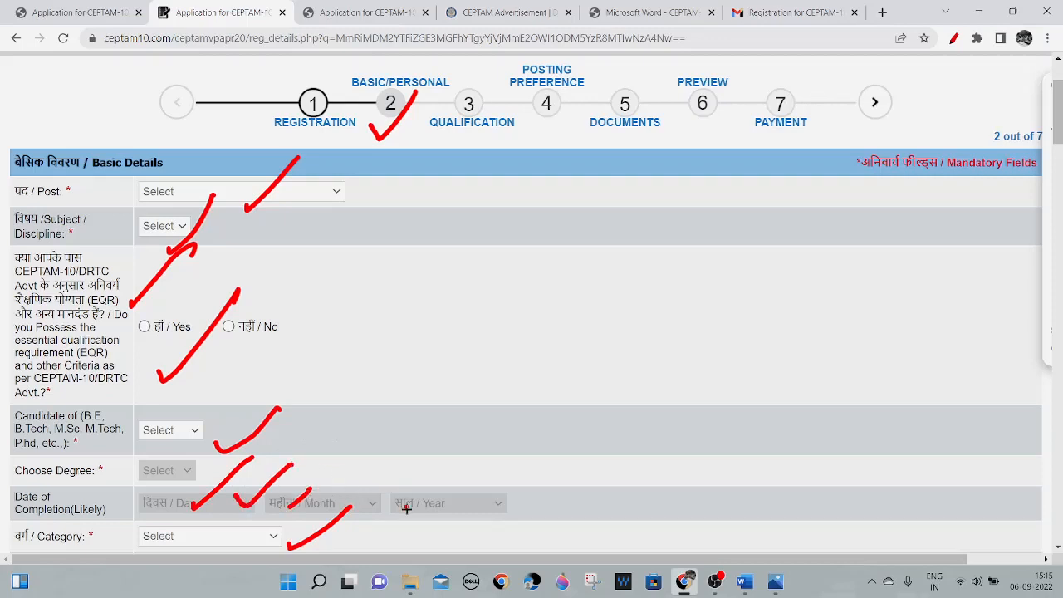
{"action": "left_click_drag", "start_coordinate": [406, 508], "coordinate": [450, 480]}
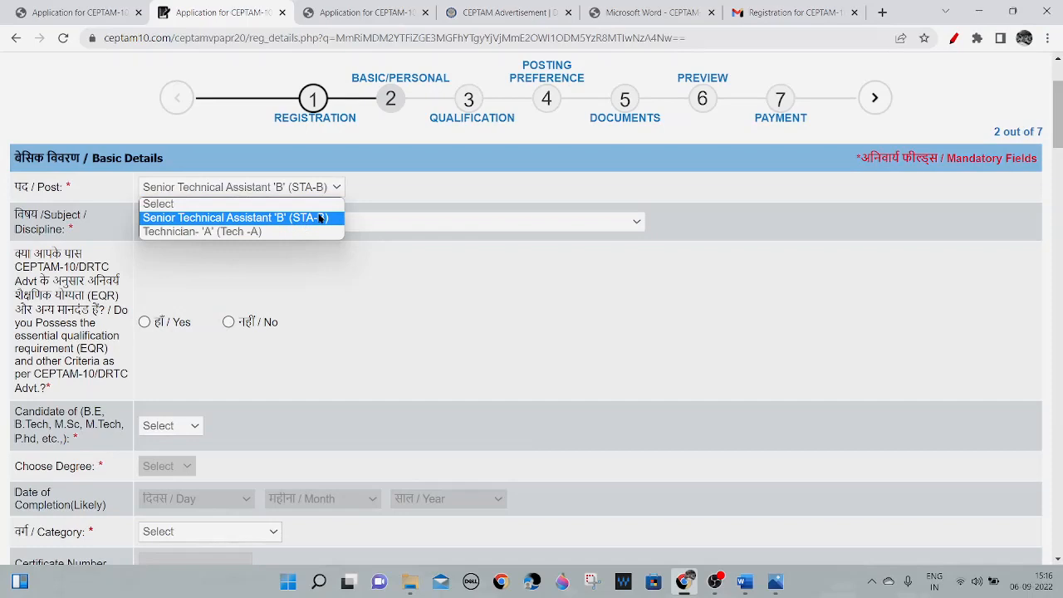
- Set the post to Senior Technical Assistant 'B' (STA-B), the discipline to 0105 - Chemistry and the essential qualification answer to Yes
{"action": "left_click", "coordinate": [320, 217]}
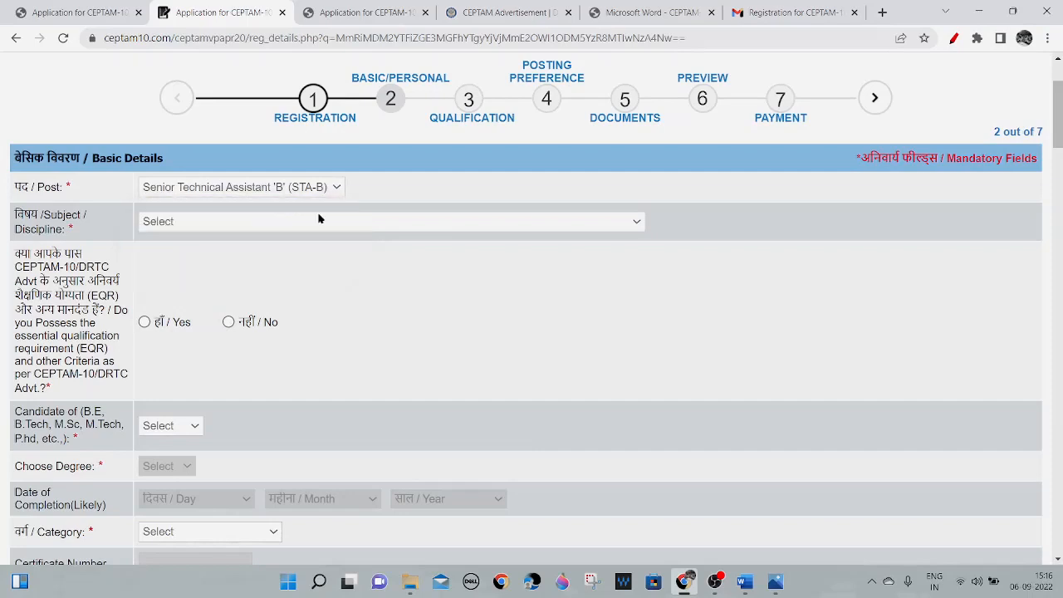
{"action": "left_click", "coordinate": [304, 222]}
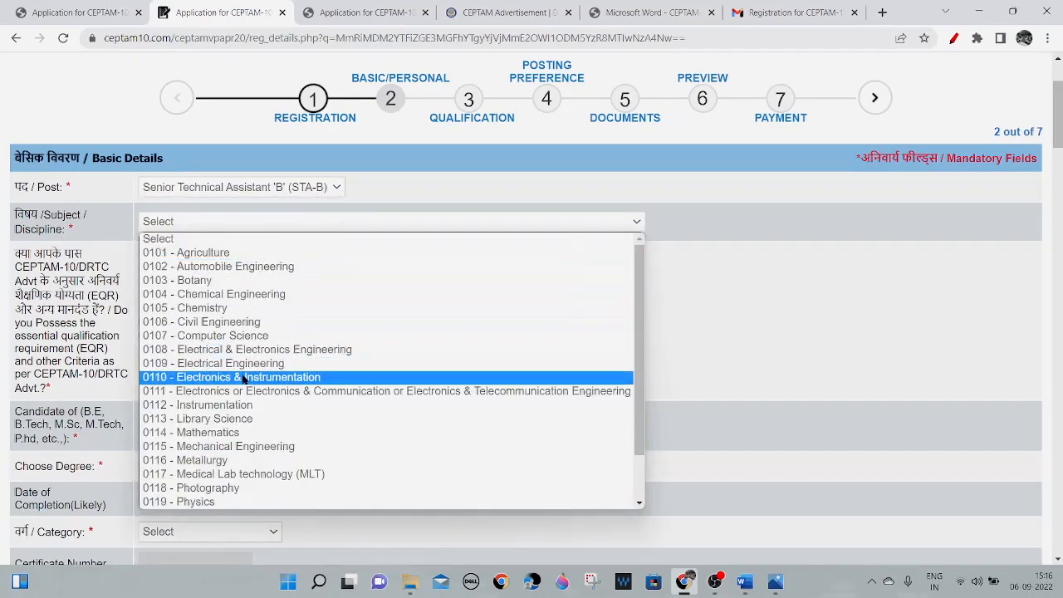
{"action": "left_click", "coordinate": [244, 312]}
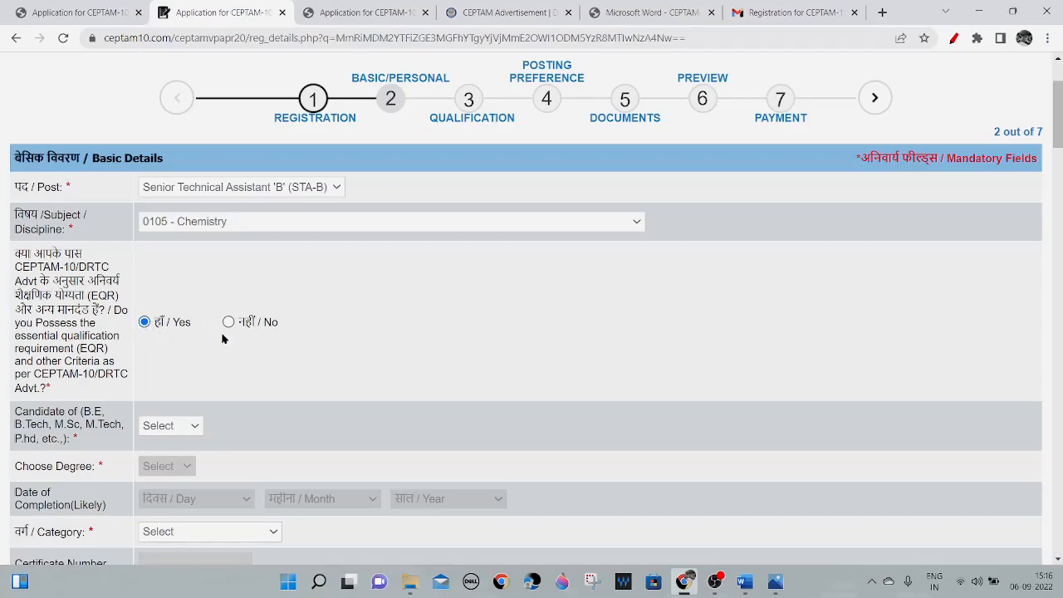
- Set the B.E, B.Tech, M.Sc, M.Tech, P.hd candidate status to Passed and dismiss the eligibility alert
{"action": "scroll", "coordinate": [223, 338], "scroll_direction": "down", "scroll_amount": 2}
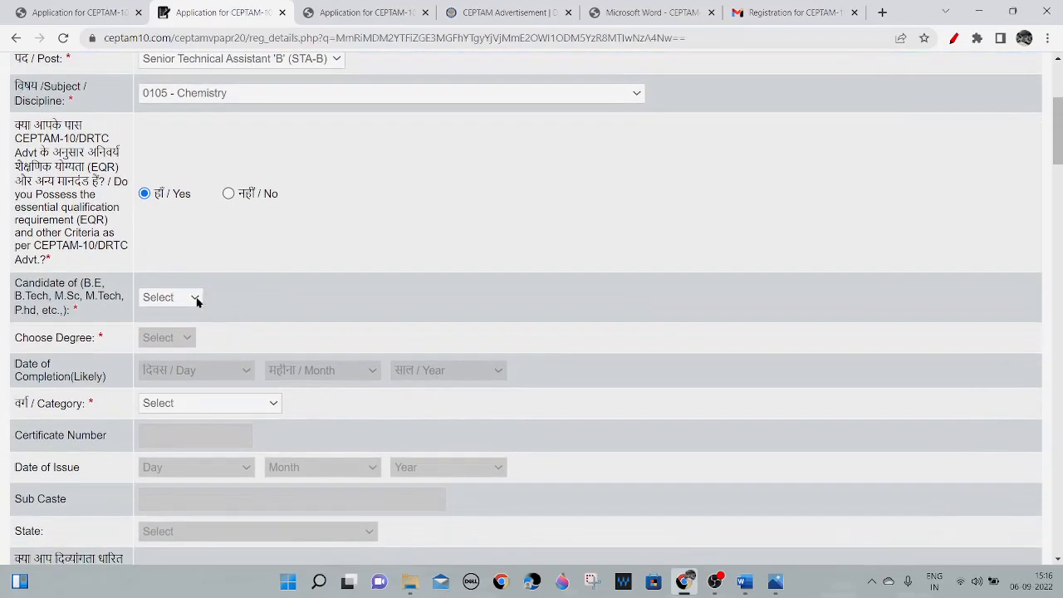
{"action": "left_click", "coordinate": [197, 301]}
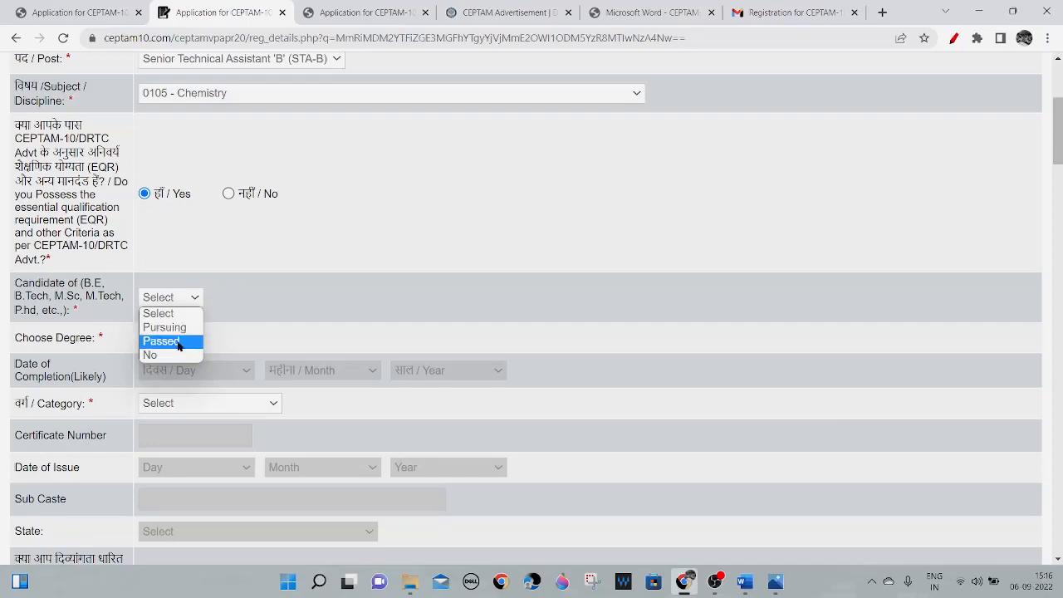
{"action": "left_click", "coordinate": [181, 340]}
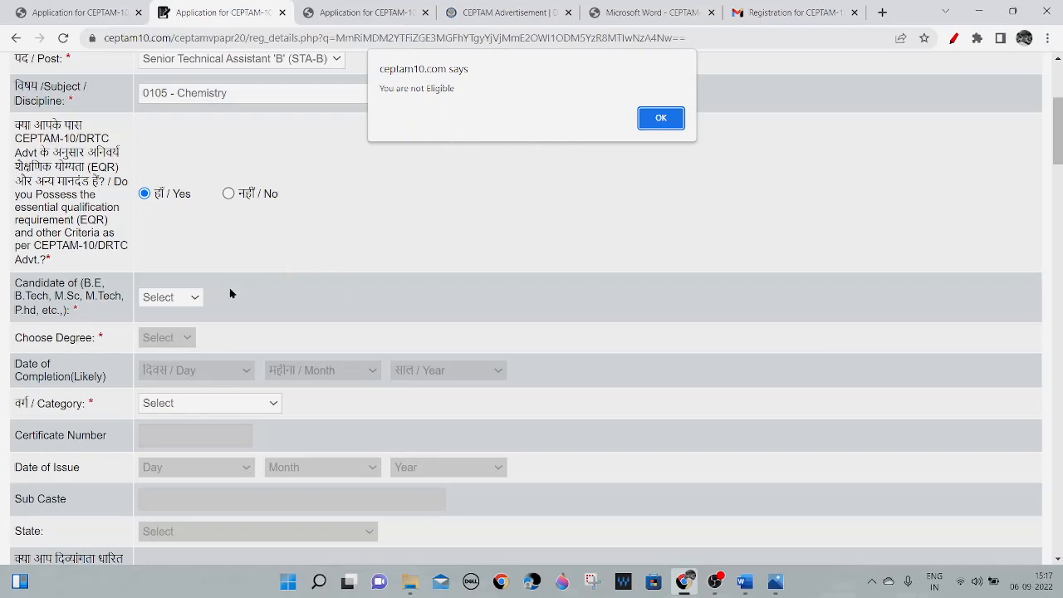
{"action": "left_click", "coordinate": [660, 121]}
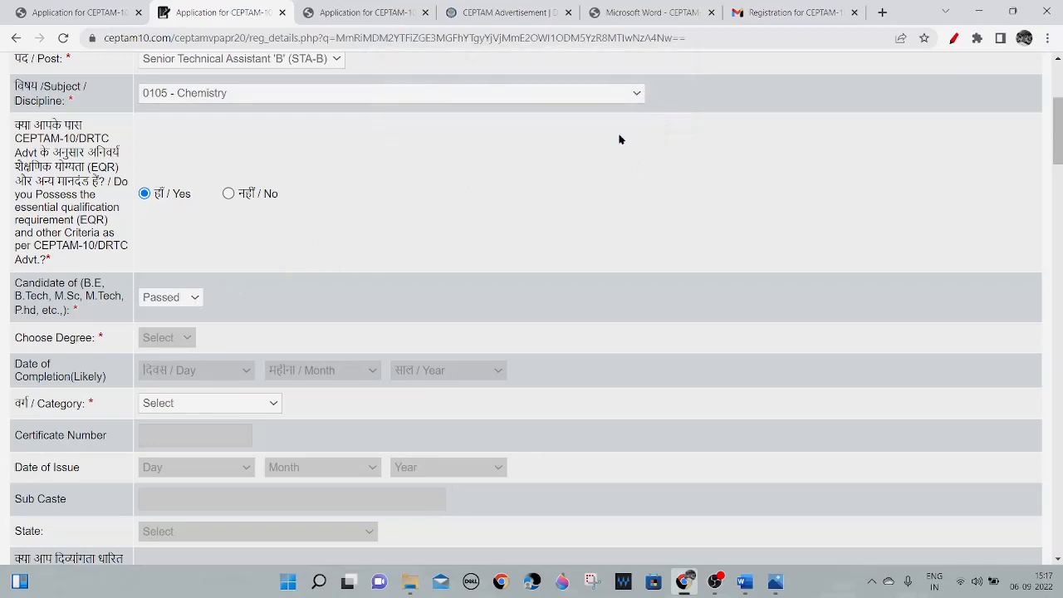
- Try Pursuing as the B.E, B.Tech, M.Sc, M.Tech, P.hd candidate status, and settle on No
{"action": "left_click", "coordinate": [196, 303]}
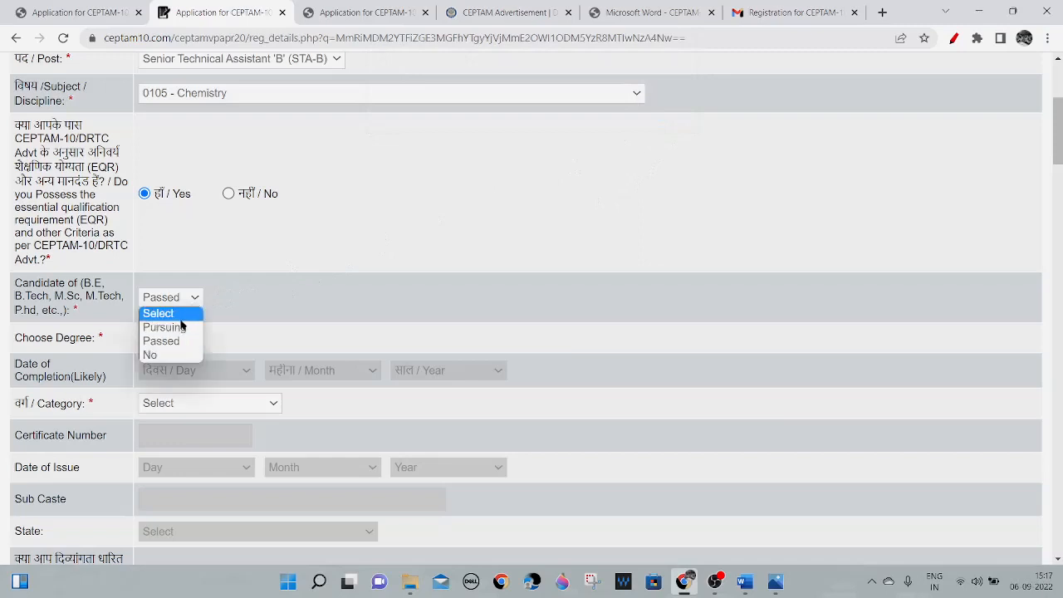
{"action": "left_click", "coordinate": [177, 328]}
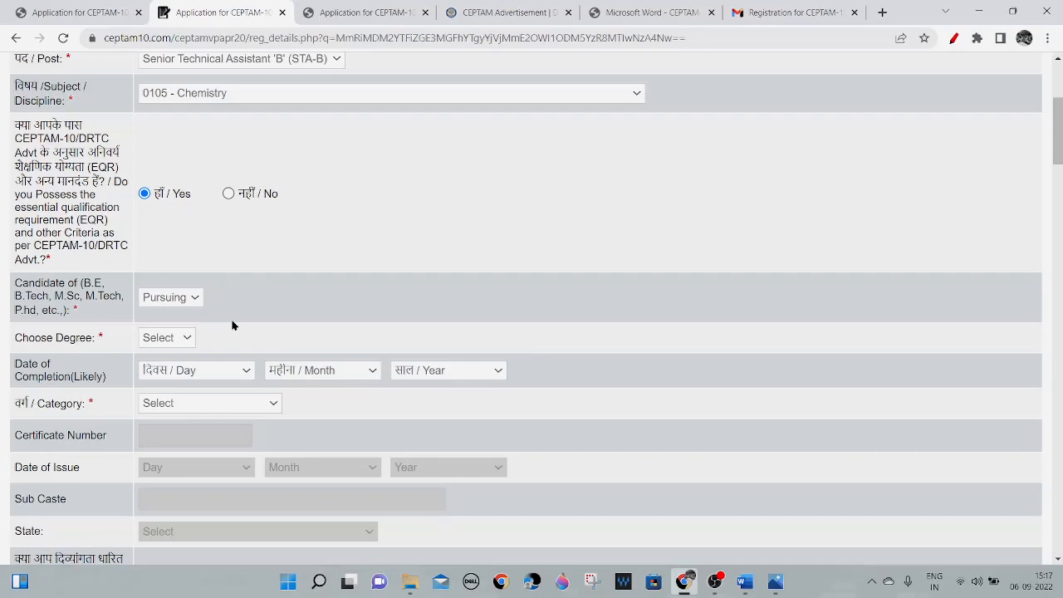
{"action": "left_click", "coordinate": [195, 299]}
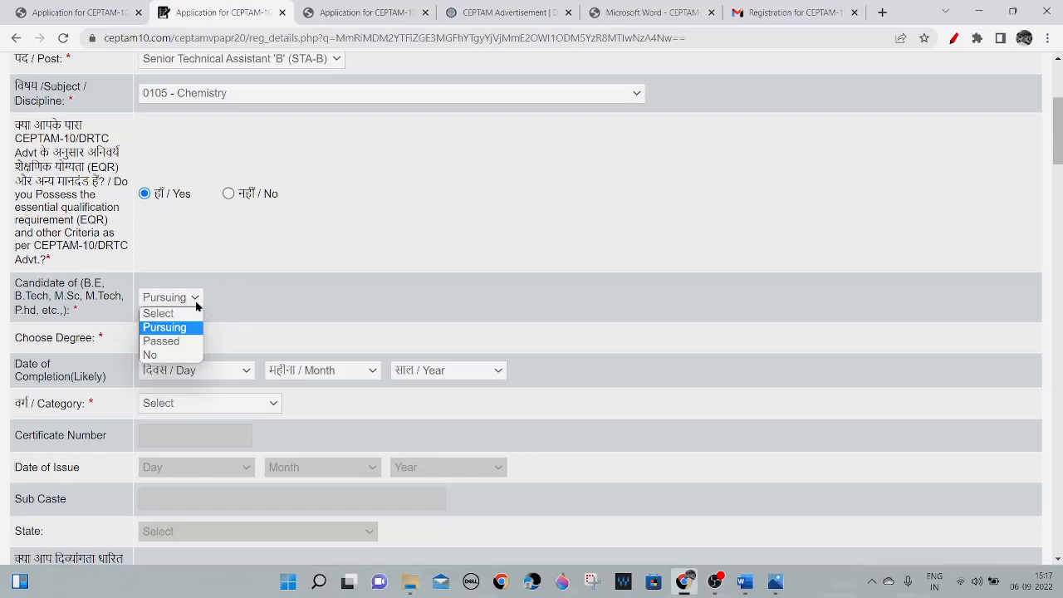
{"action": "left_click", "coordinate": [164, 357]}
- Set the Category to UR and answer No to the Person with Disability question
{"action": "scroll", "coordinate": [299, 297], "scroll_direction": "down", "scroll_amount": 1}
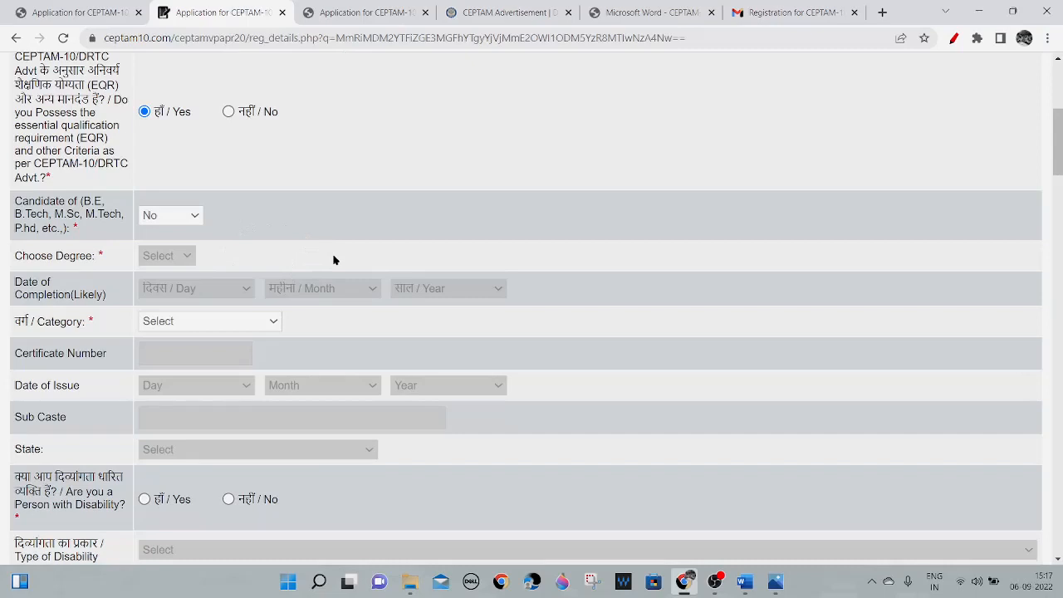
{"action": "left_click", "coordinate": [281, 323]}
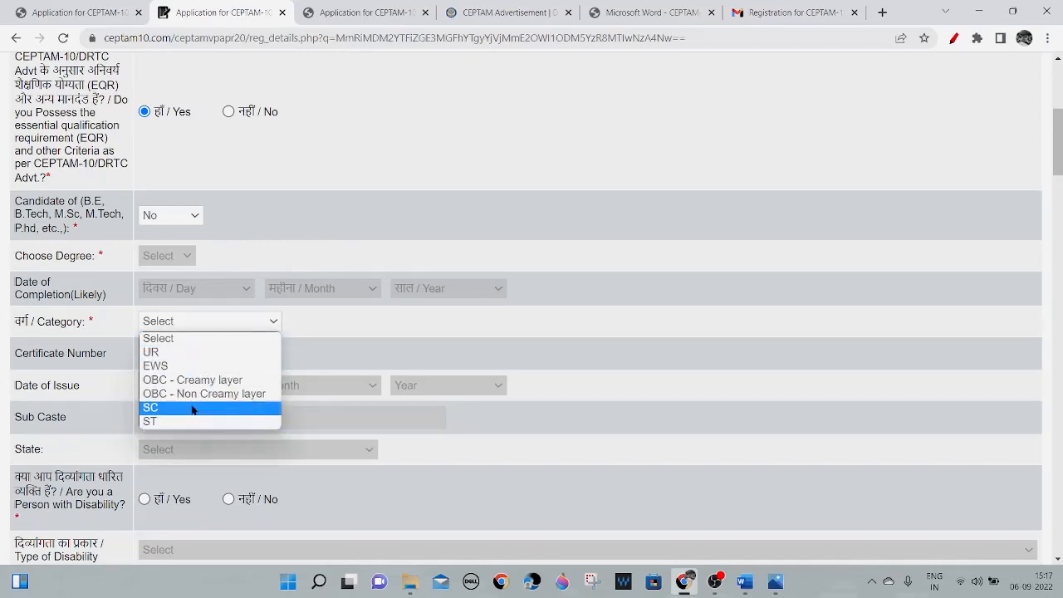
{"action": "left_click", "coordinate": [200, 353]}
{"action": "scroll", "coordinate": [328, 332], "scroll_direction": "down", "scroll_amount": 3}
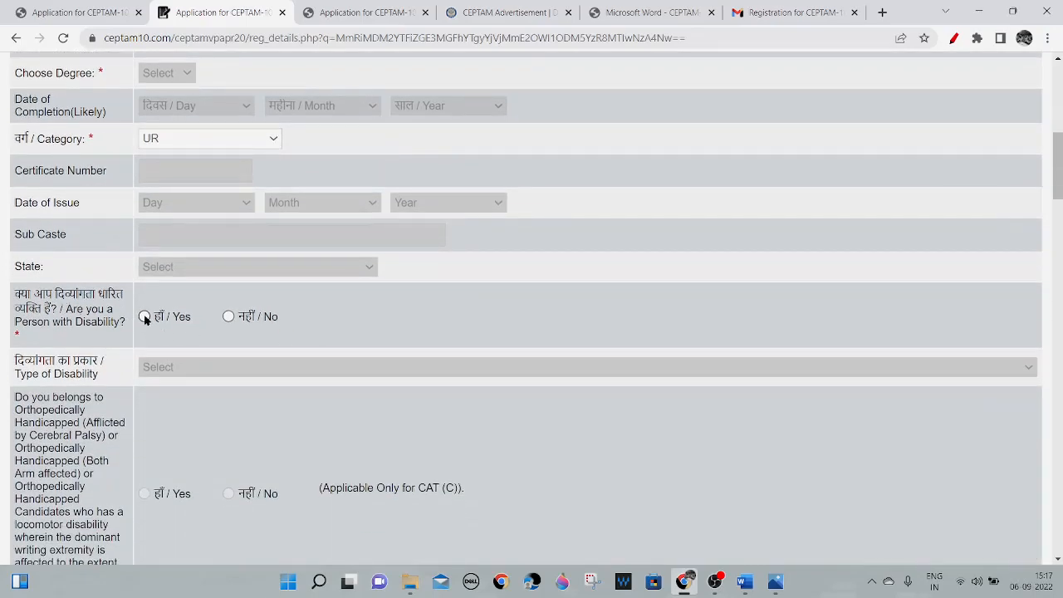
{"action": "left_click", "coordinate": [229, 317]}
- Answer No to both the Minority community question and the Ex-Serviceman question
{"action": "scroll", "coordinate": [326, 330], "scroll_direction": "down", "scroll_amount": 2}
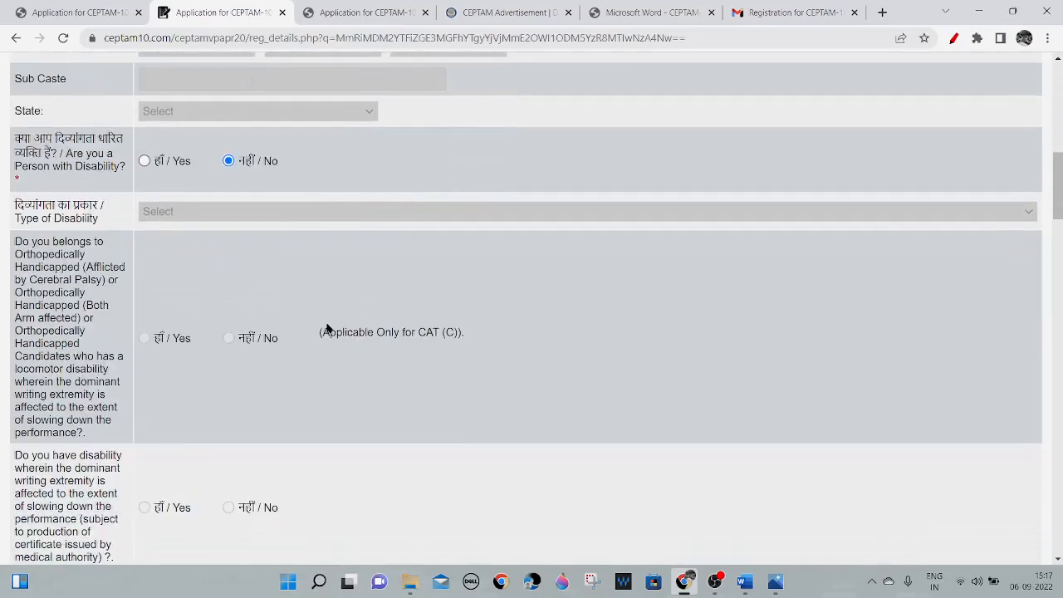
{"action": "scroll", "coordinate": [350, 286], "scroll_direction": "down", "scroll_amount": 2}
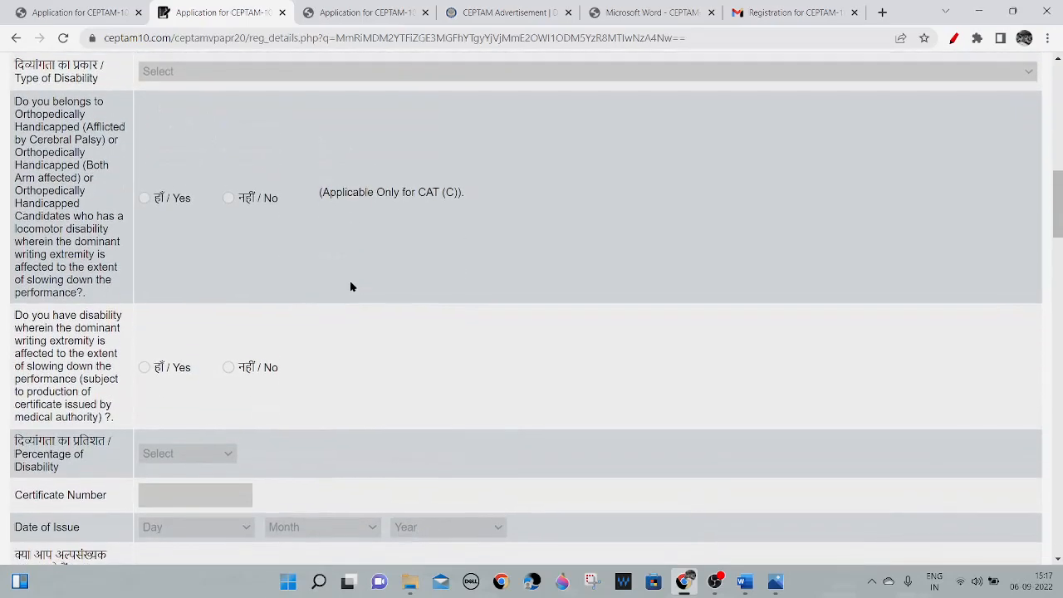
{"action": "scroll", "coordinate": [350, 287], "scroll_direction": "down", "scroll_amount": 4}
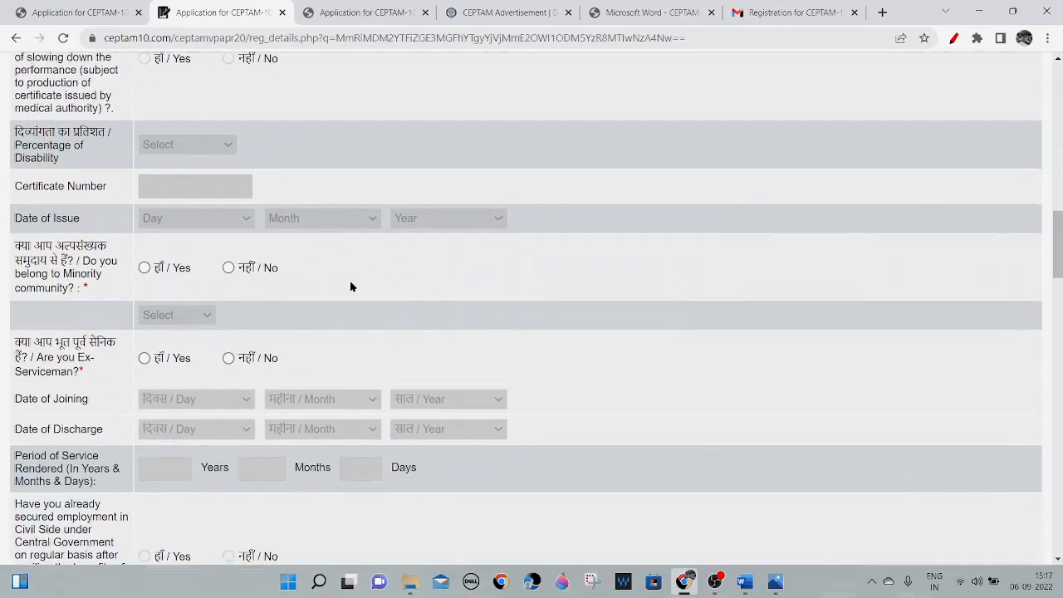
{"action": "scroll", "coordinate": [350, 286], "scroll_direction": "down", "scroll_amount": 1}
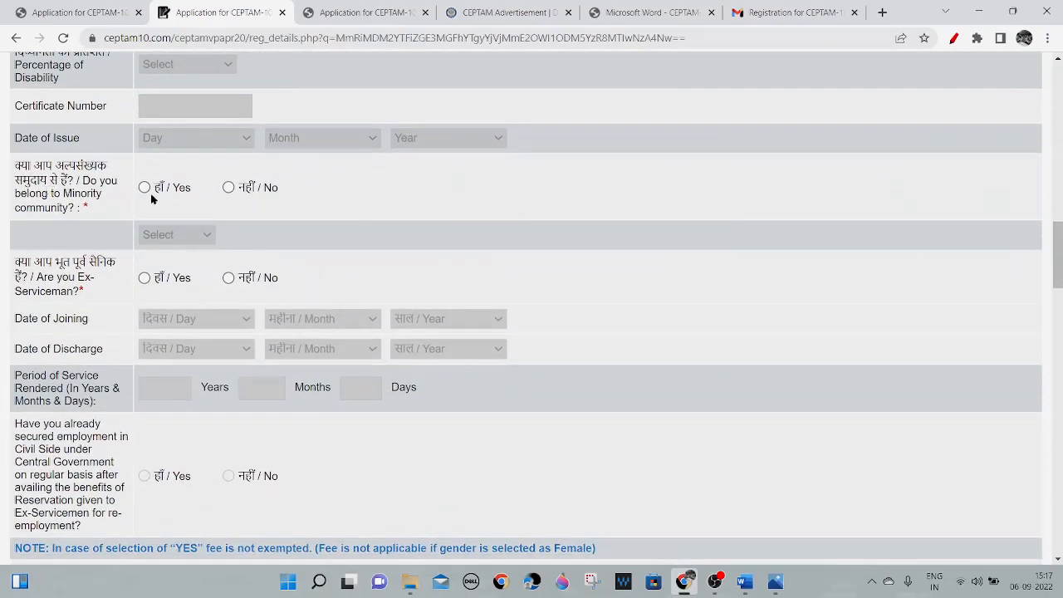
{"action": "left_click", "coordinate": [228, 188]}
{"action": "scroll", "coordinate": [341, 190], "scroll_direction": "down", "scroll_amount": 2}
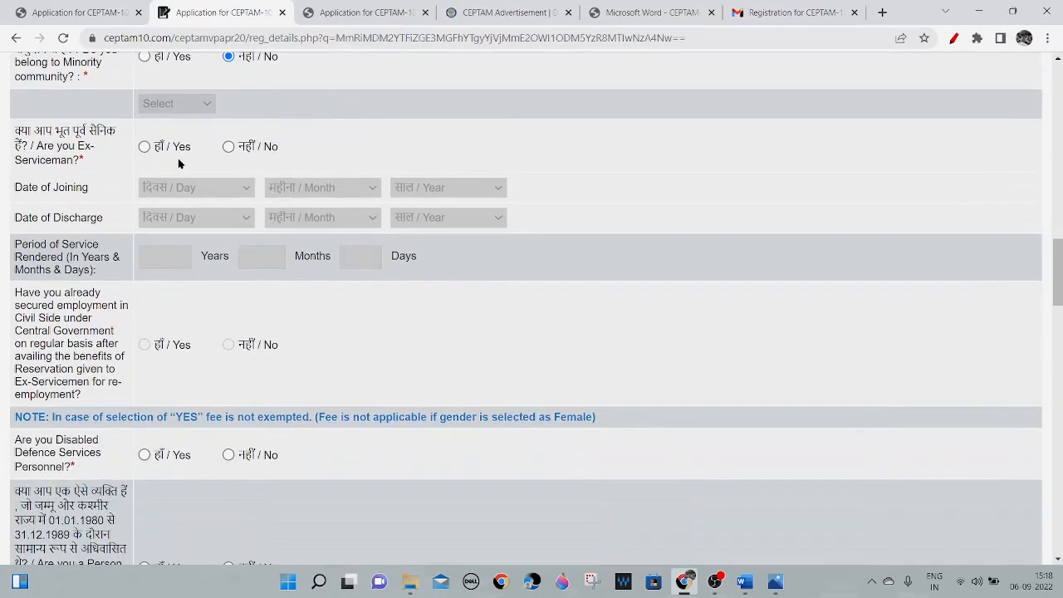
{"action": "left_click", "coordinate": [229, 147]}
- Answer No to the Disabled Defence Services Personnel question and the Jammu and Kashmir domicile question
{"action": "scroll", "coordinate": [327, 163], "scroll_direction": "down", "scroll_amount": 2}
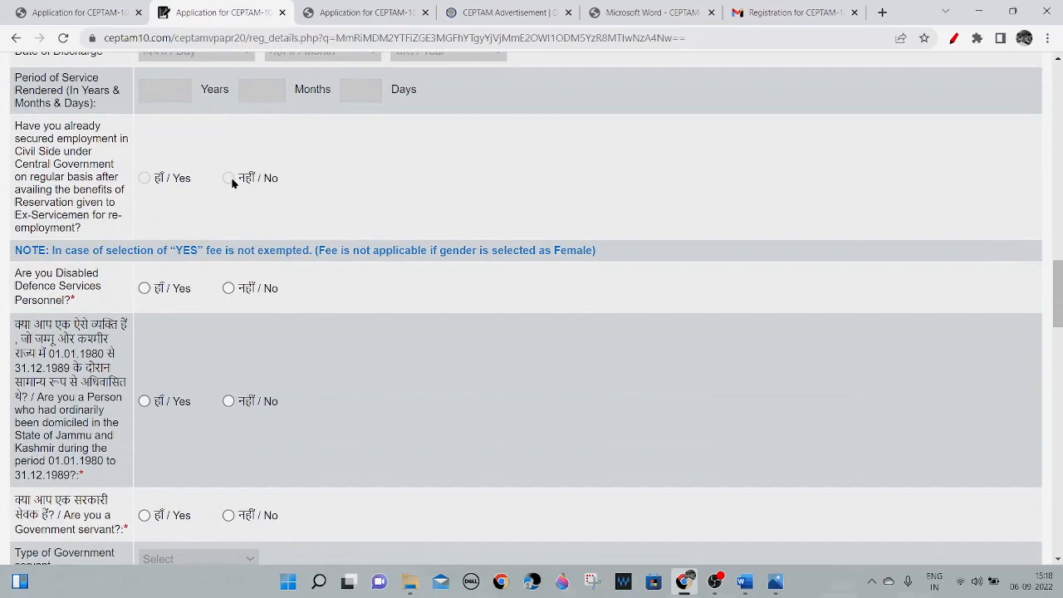
{"action": "scroll", "coordinate": [311, 197], "scroll_direction": "down", "scroll_amount": 2}
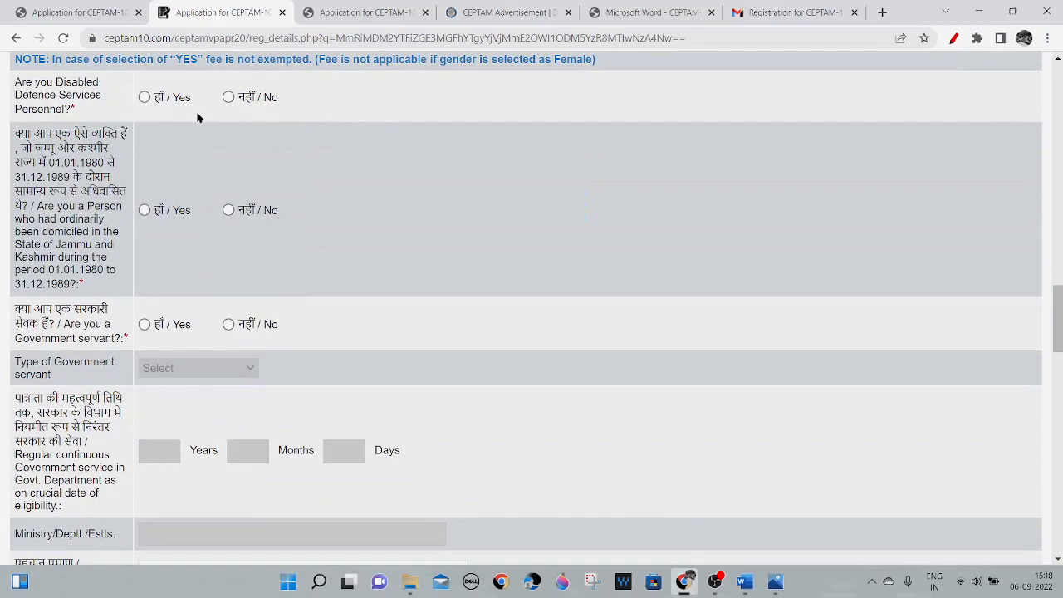
{"action": "left_click", "coordinate": [229, 98]}
{"action": "scroll", "coordinate": [312, 123], "scroll_direction": "down", "scroll_amount": 1}
{"action": "scroll", "coordinate": [292, 142], "scroll_direction": "up", "scroll_amount": 1}
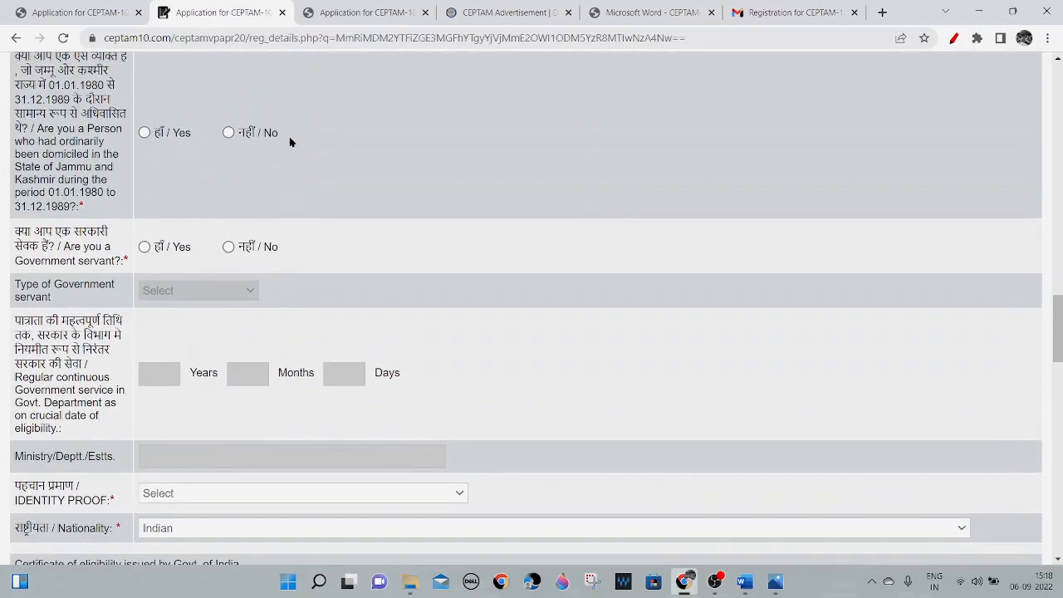
{"action": "left_click", "coordinate": [229, 133]}
- Choose PAN as the identity proof and Indian as the nationality
{"action": "scroll", "coordinate": [297, 173], "scroll_direction": "down", "scroll_amount": 1}
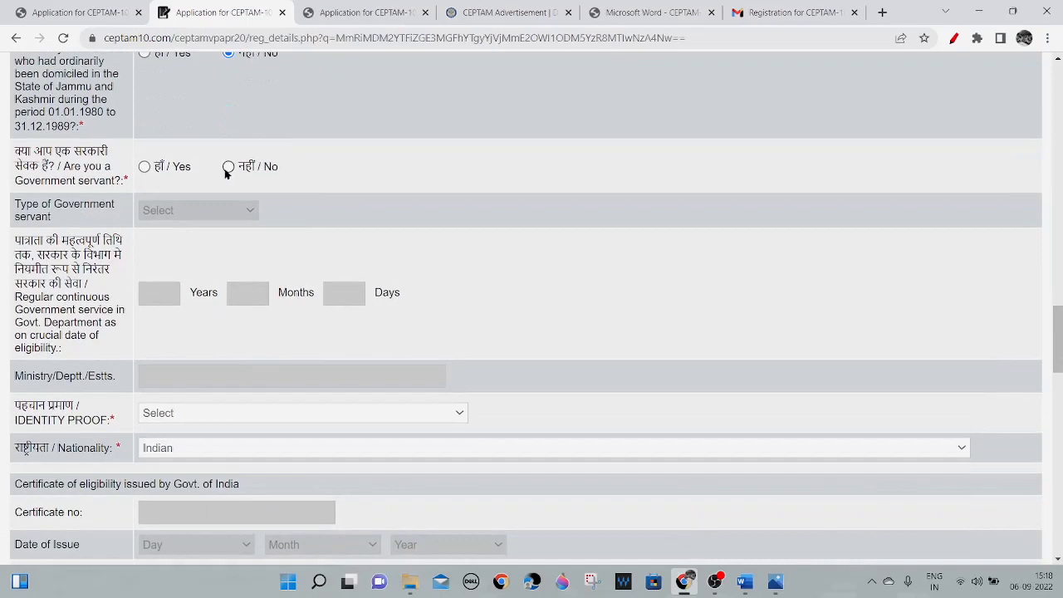
{"action": "scroll", "coordinate": [322, 175], "scroll_direction": "down", "scroll_amount": 3}
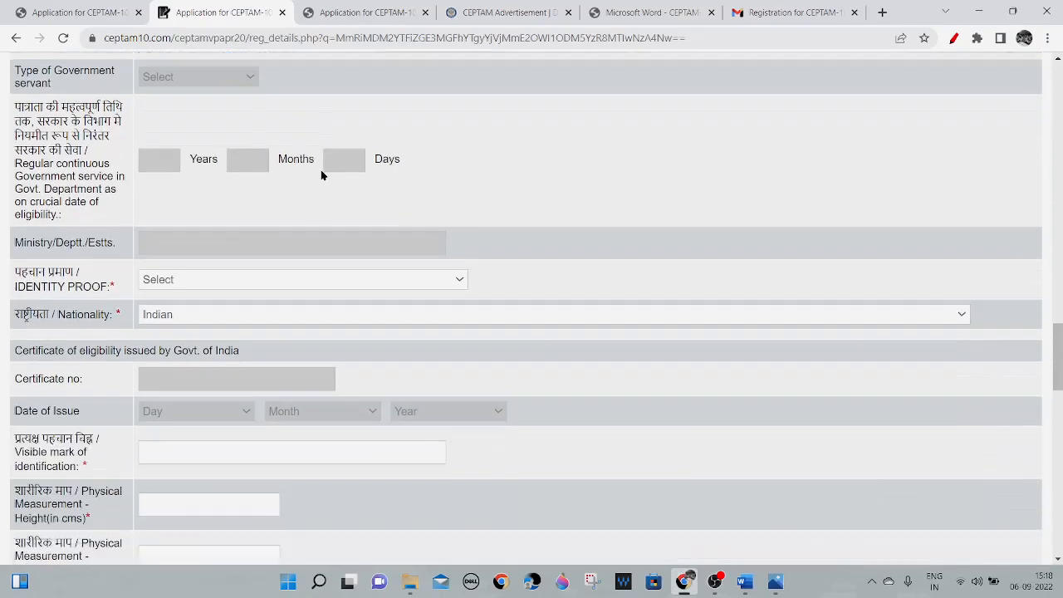
{"action": "scroll", "coordinate": [322, 174], "scroll_direction": "down", "scroll_amount": 1}
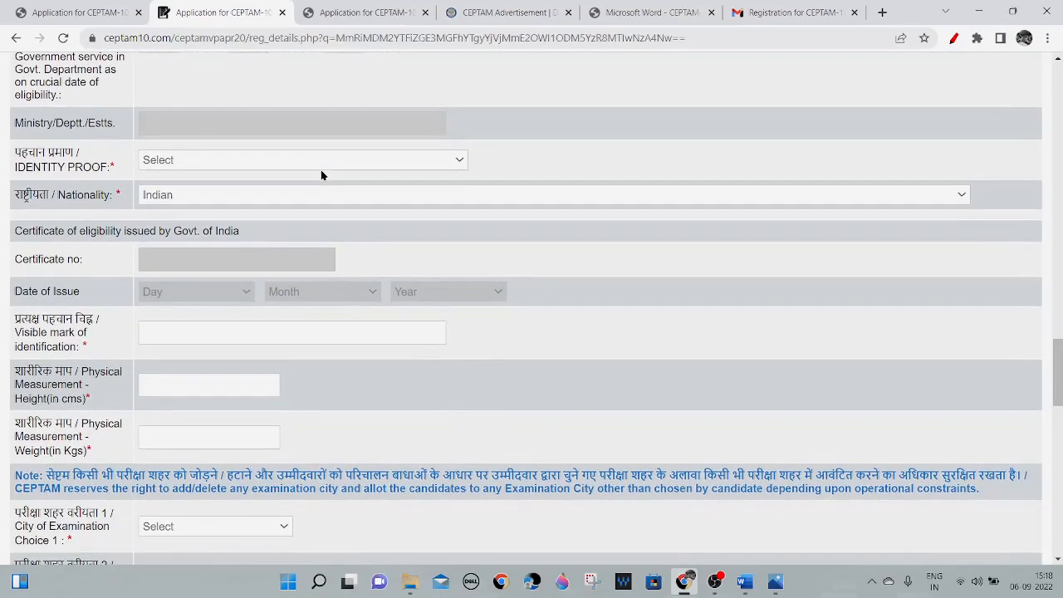
{"action": "left_click", "coordinate": [453, 162]}
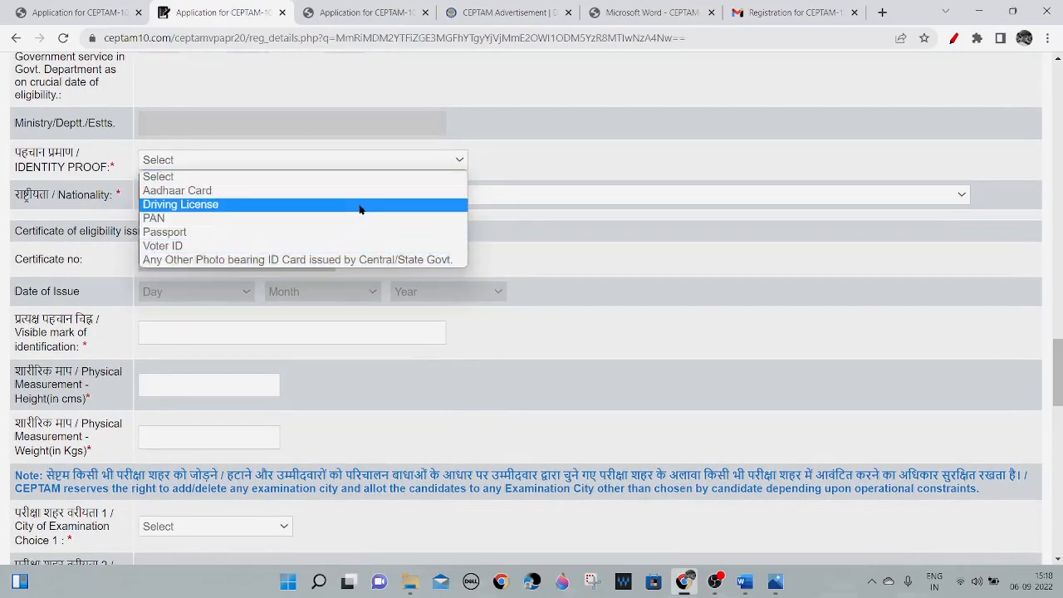
{"action": "left_click", "coordinate": [304, 218]}
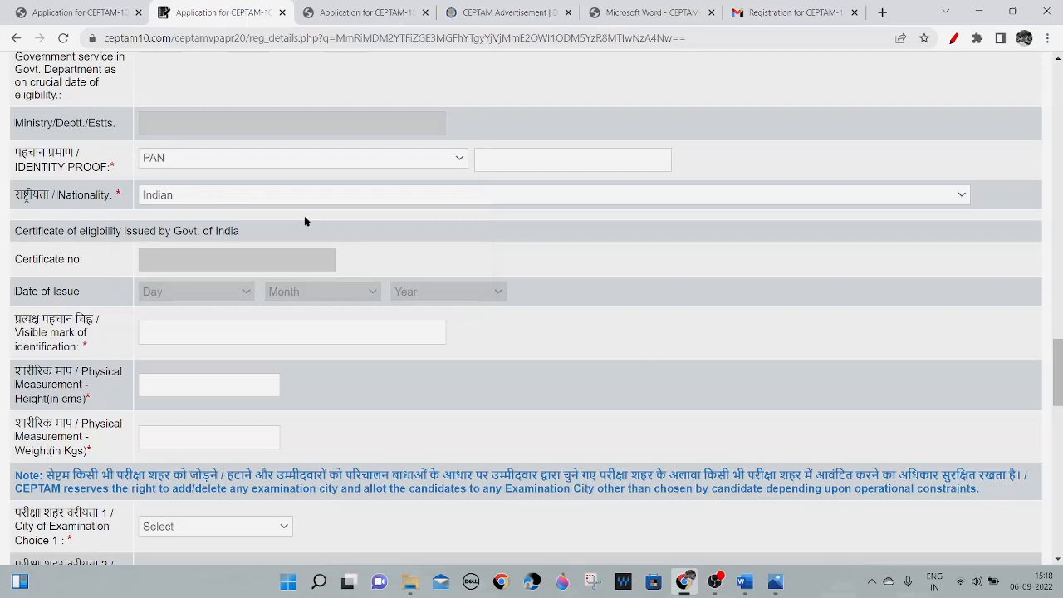
{"action": "left_click", "coordinate": [416, 197]}
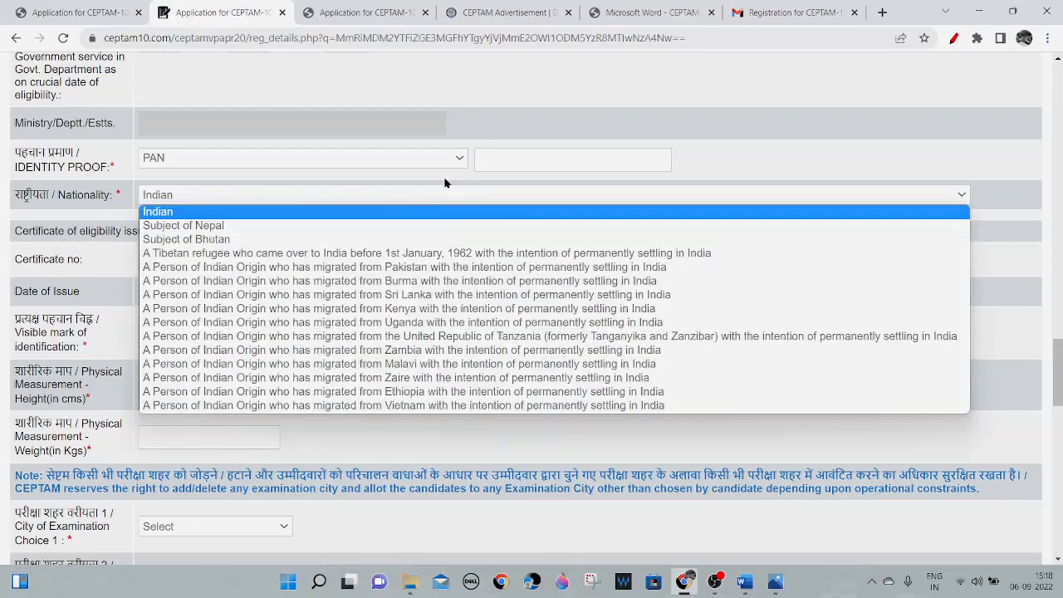
{"action": "left_click", "coordinate": [444, 182]}
{"action": "left_click", "coordinate": [506, 160]}
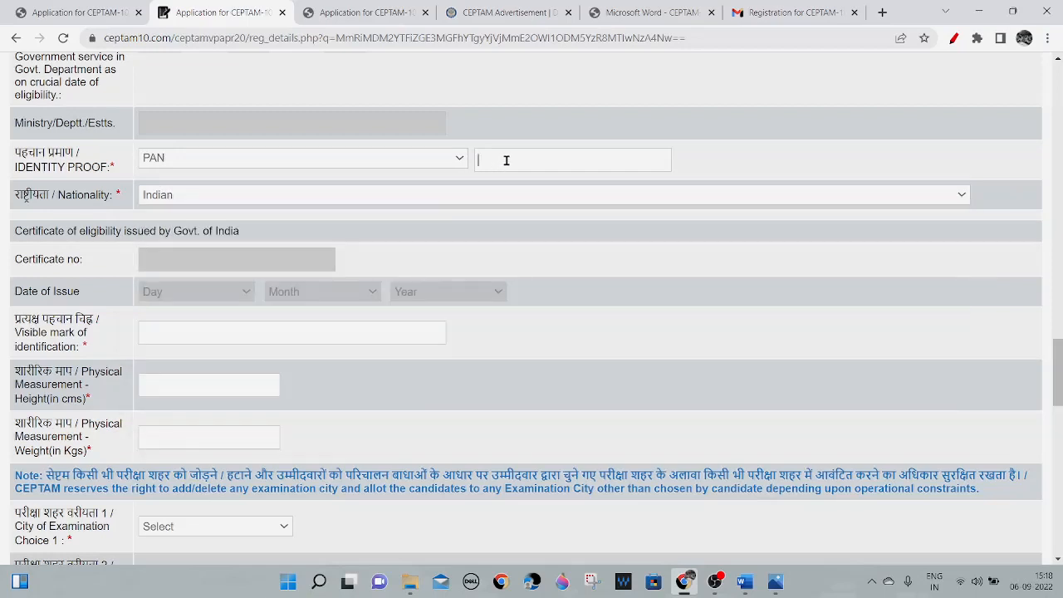
{"action": "left_click", "coordinate": [341, 203]}
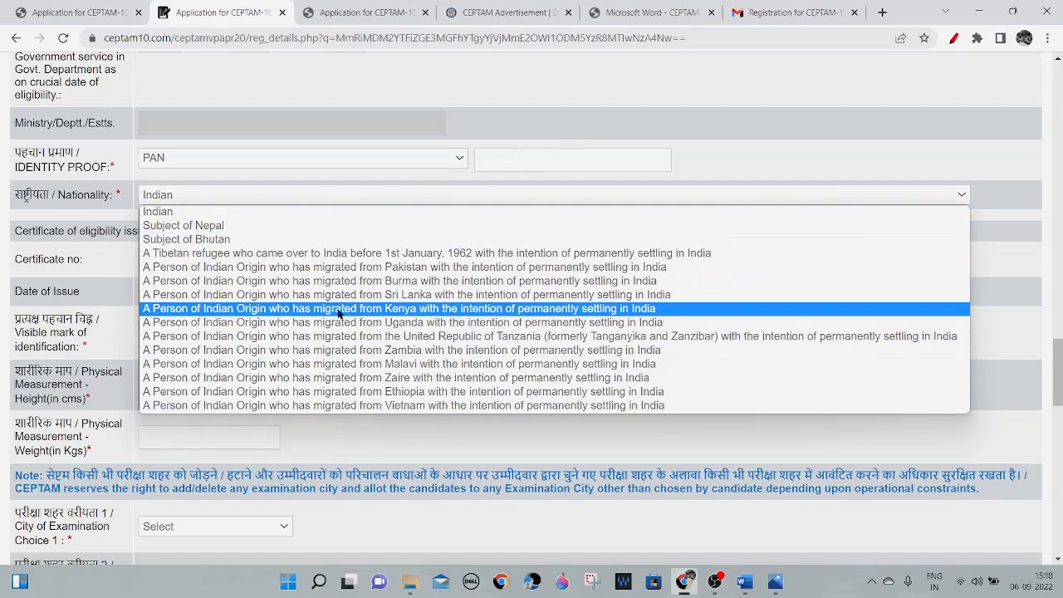
{"action": "left_click", "coordinate": [294, 219]}
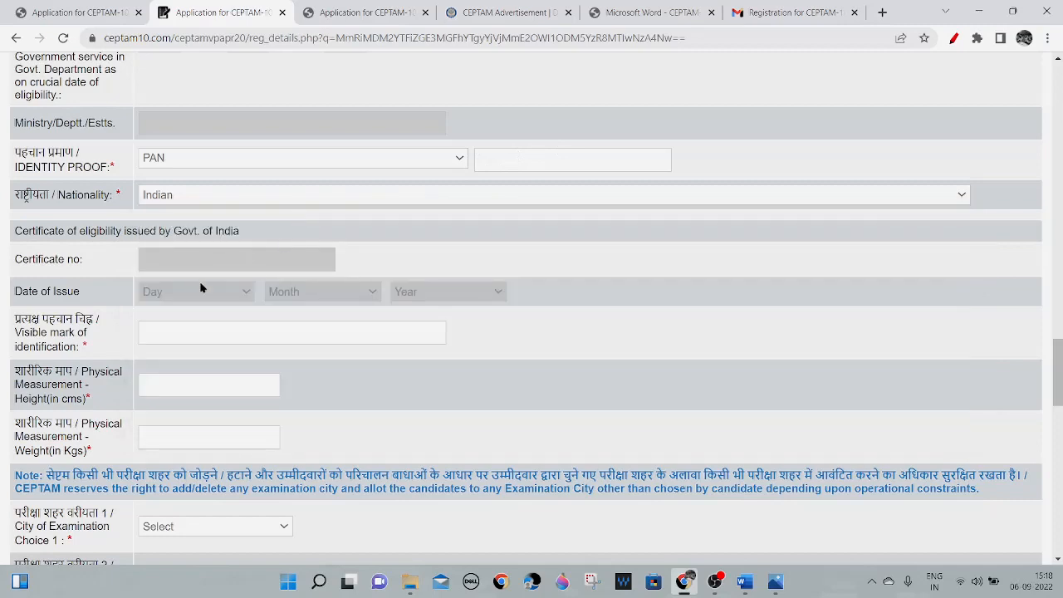
- Look over the visible mark of identification field and the height and weight measurement fields
{"action": "scroll", "coordinate": [254, 324], "scroll_direction": "down", "scroll_amount": 1}
{"action": "left_click", "coordinate": [172, 231]}
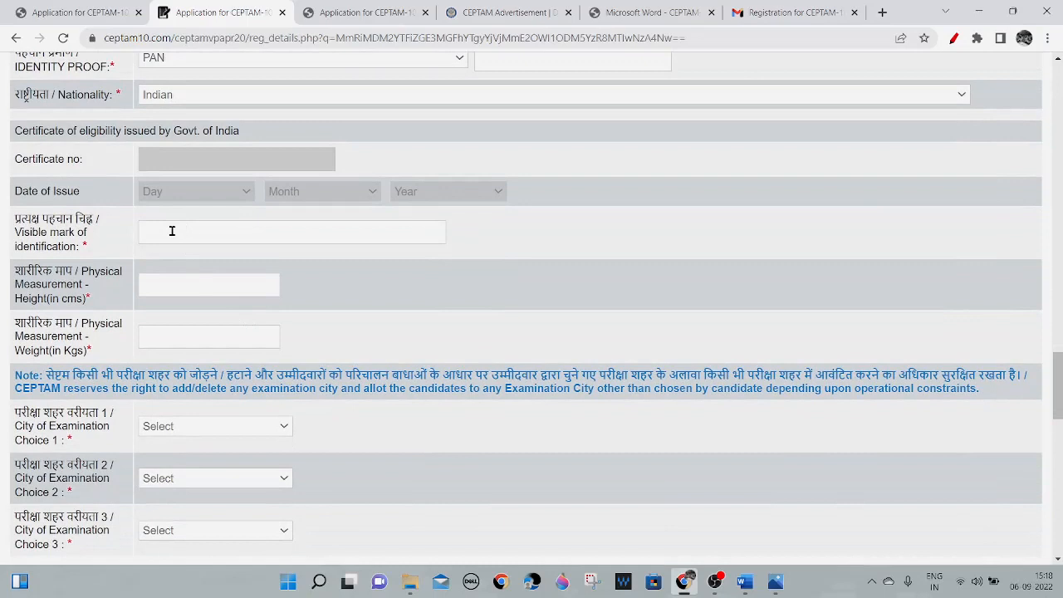
{"action": "scroll", "coordinate": [219, 236], "scroll_direction": "down", "scroll_amount": 1}
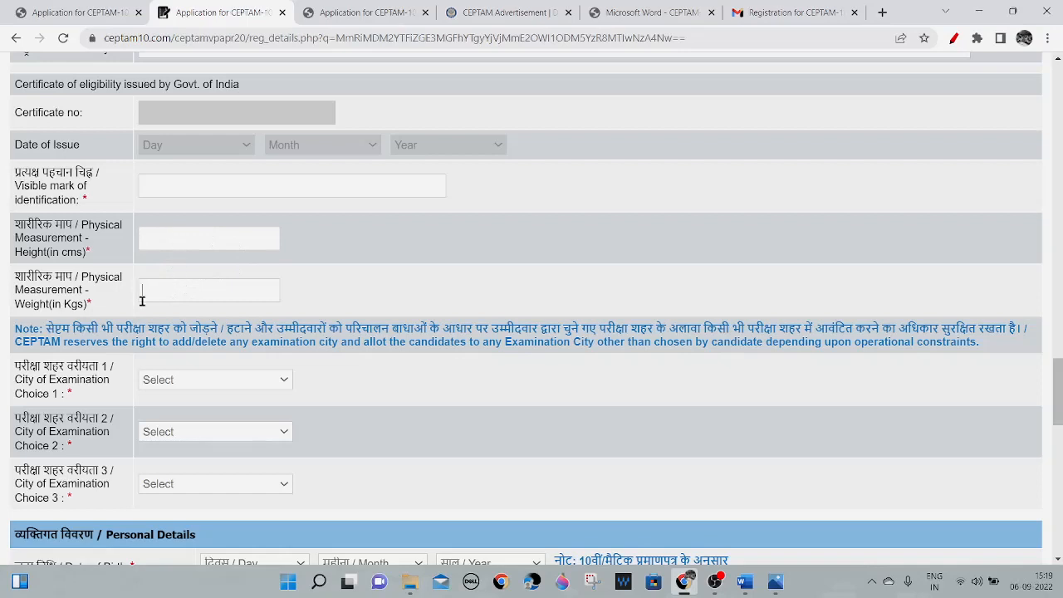
- Set City of Examination Choices 1, 2 and 3 all to DELHI NCR
{"action": "scroll", "coordinate": [216, 311], "scroll_direction": "down", "scroll_amount": 2}
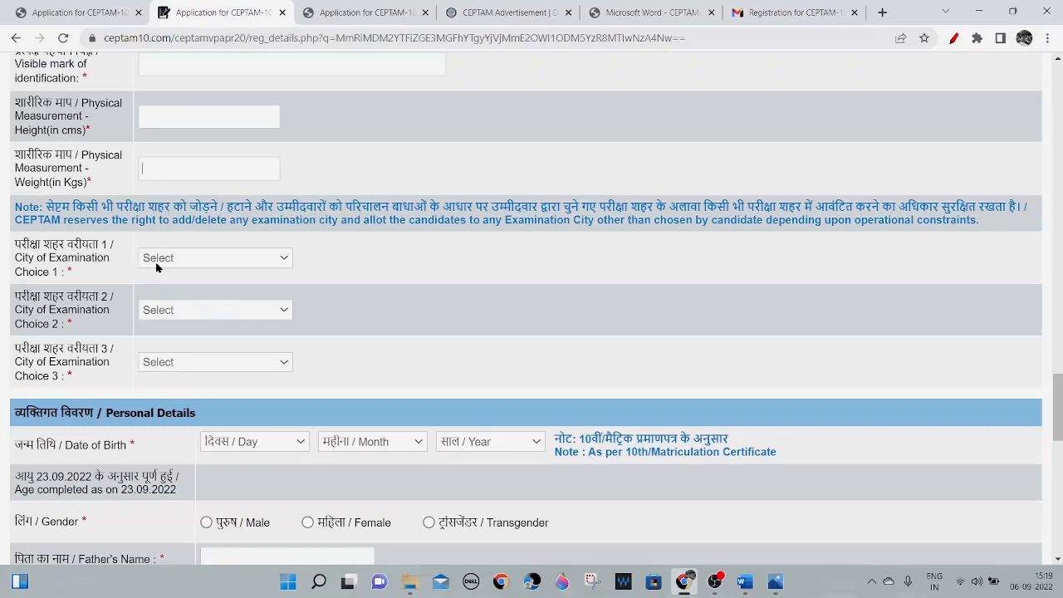
{"action": "left_click", "coordinate": [286, 260]}
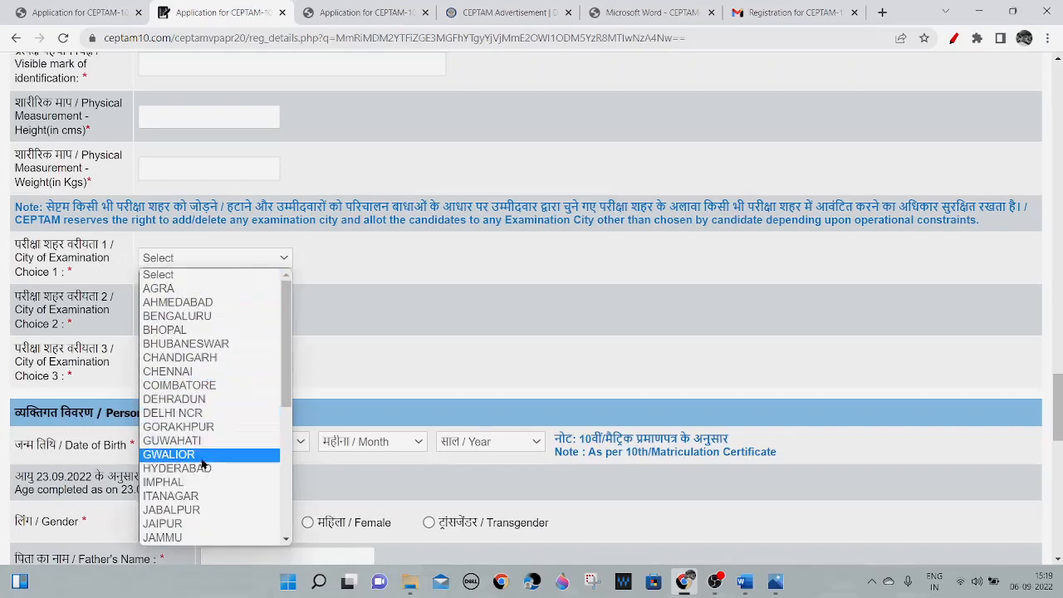
{"action": "left_click", "coordinate": [211, 413]}
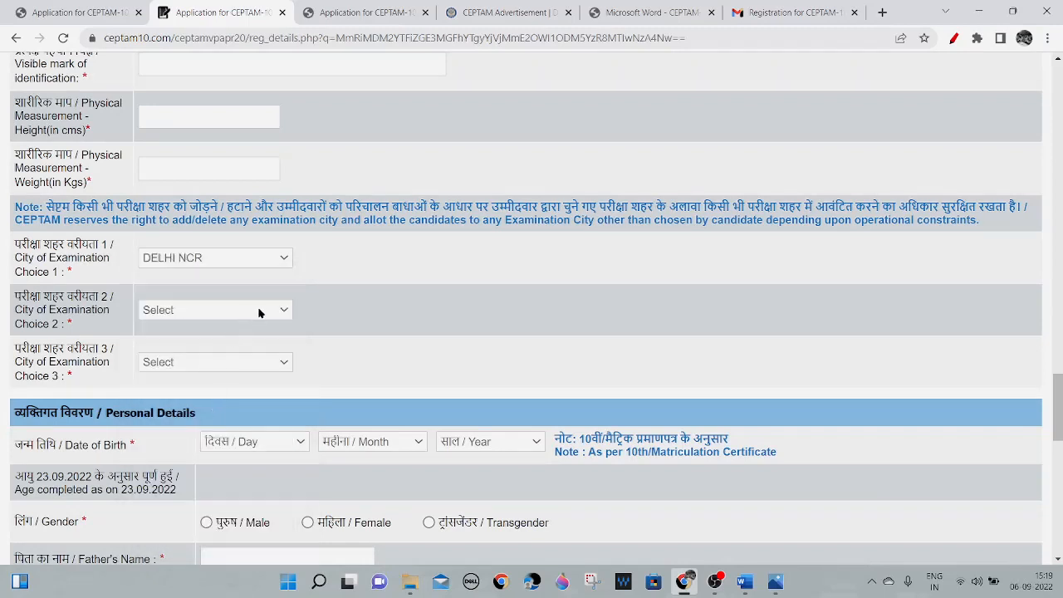
{"action": "left_click", "coordinate": [269, 312]}
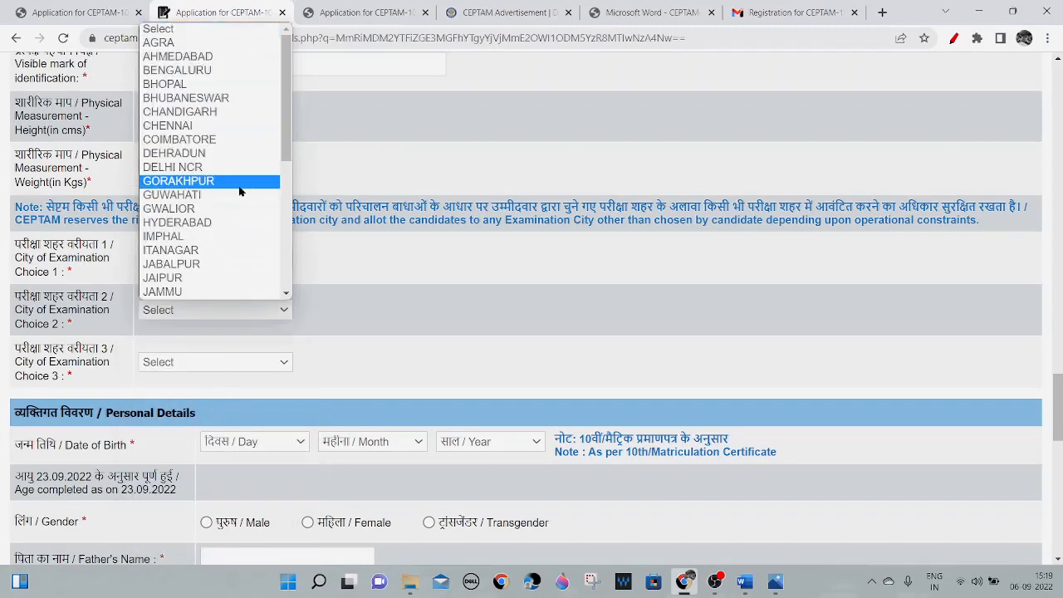
{"action": "scroll", "coordinate": [239, 192], "scroll_direction": "down", "scroll_amount": 2}
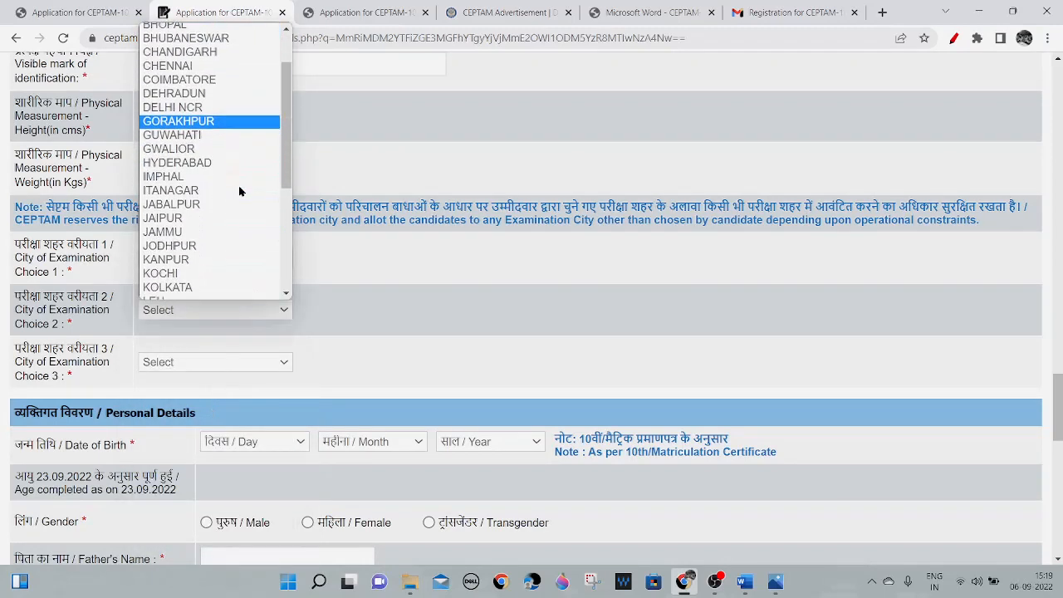
{"action": "scroll", "coordinate": [239, 192], "scroll_direction": "down", "scroll_amount": 4}
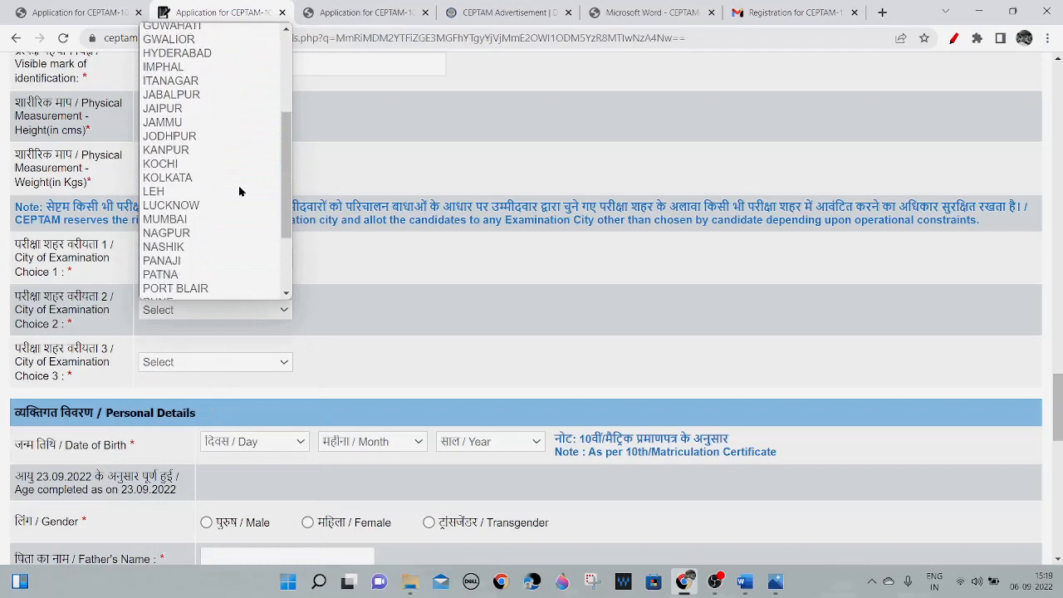
{"action": "scroll", "coordinate": [239, 192], "scroll_direction": "up", "scroll_amount": 3}
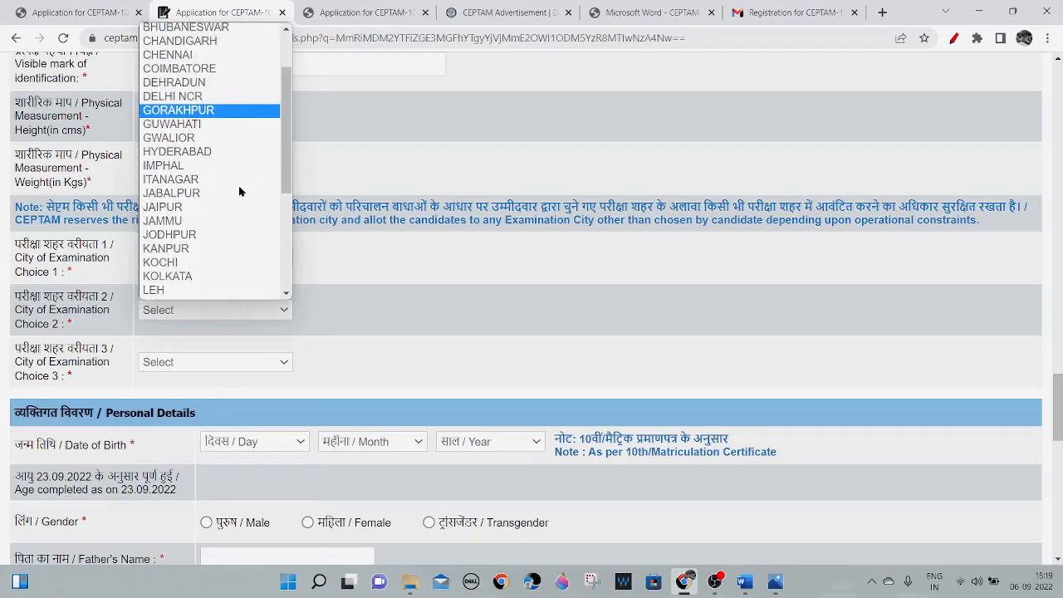
{"action": "left_click", "coordinate": [204, 98]}
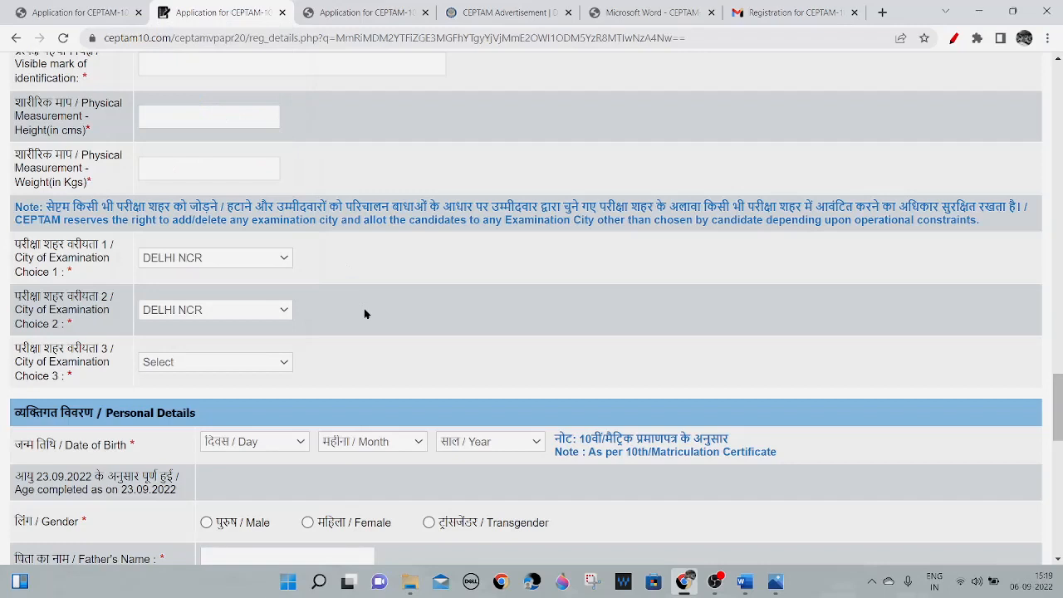
{"action": "left_click", "coordinate": [283, 366]}
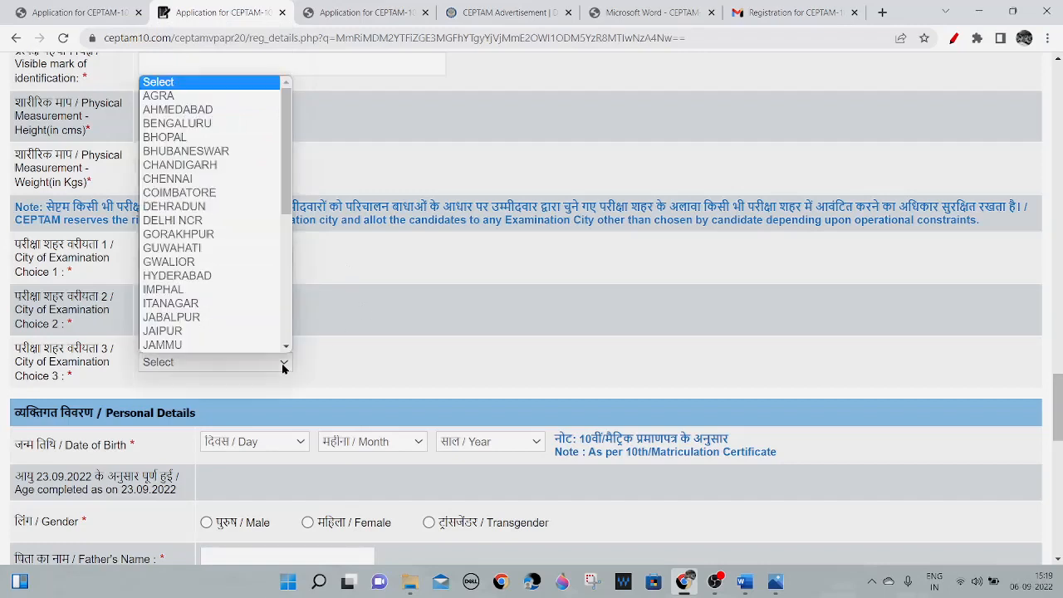
{"action": "left_click", "coordinate": [212, 221]}
{"action": "scroll", "coordinate": [355, 306], "scroll_direction": "down", "scroll_amount": 2}
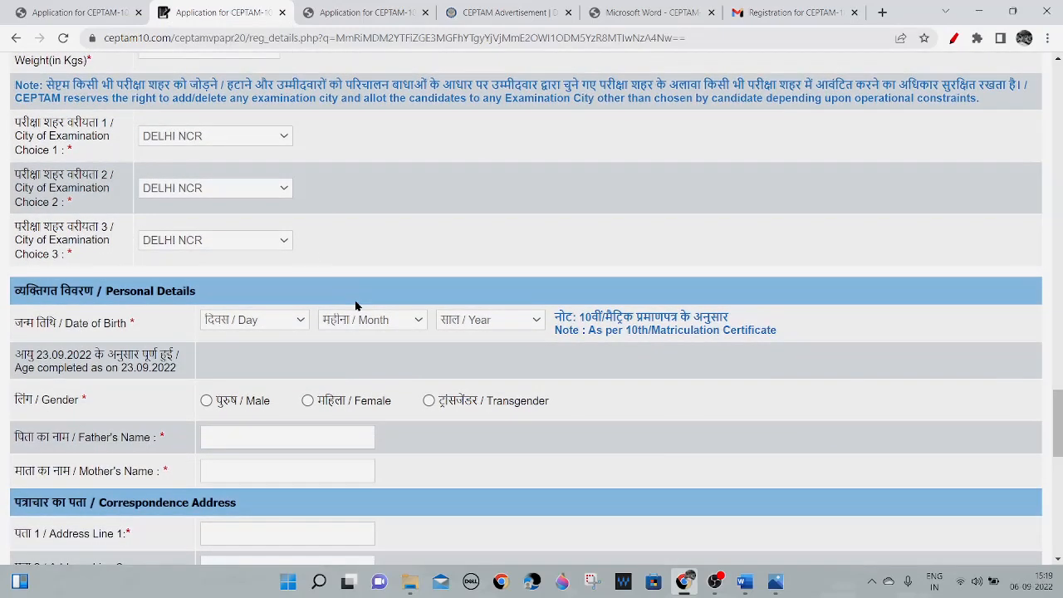
- Look over the date of birth, gender, parents' names, correspondence address, permanent address and consent fields
{"action": "scroll", "coordinate": [355, 306], "scroll_direction": "down", "scroll_amount": 3}
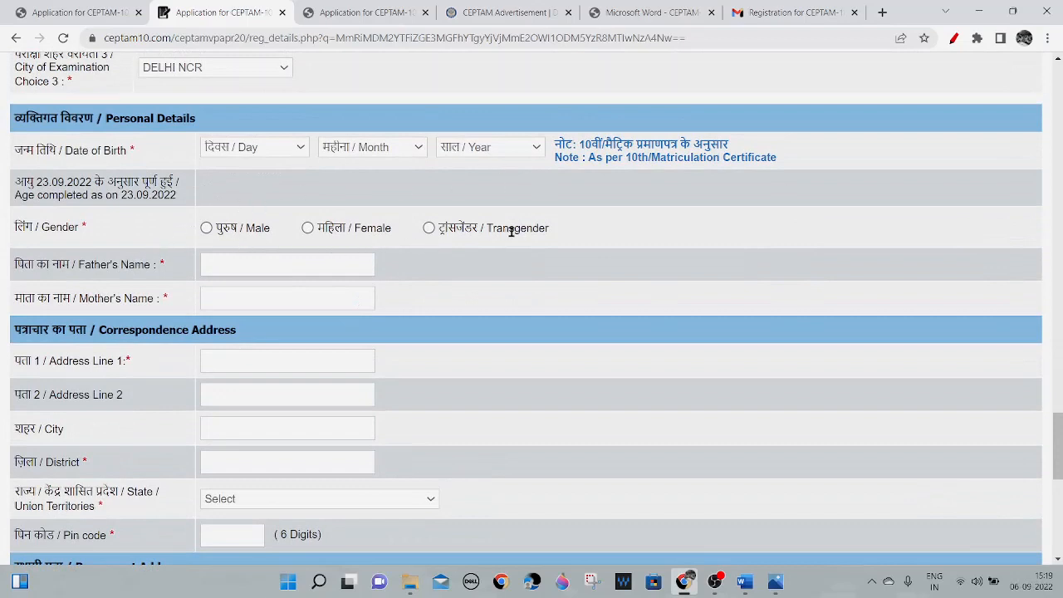
{"action": "left_click", "coordinate": [282, 267]}
{"action": "scroll", "coordinate": [297, 438], "scroll_direction": "down", "scroll_amount": 3}
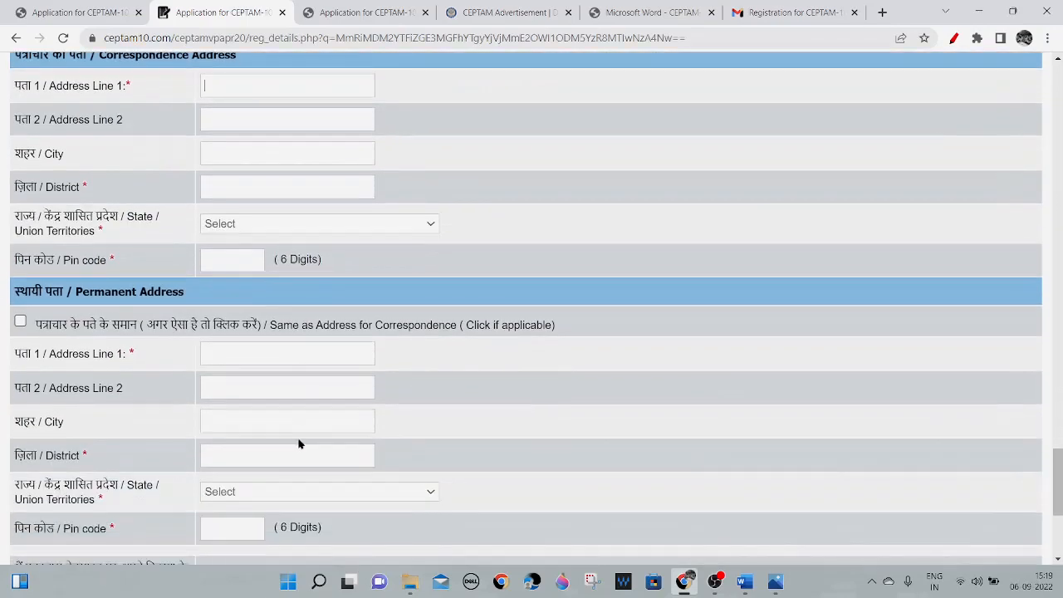
{"action": "scroll", "coordinate": [299, 444], "scroll_direction": "down", "scroll_amount": 1}
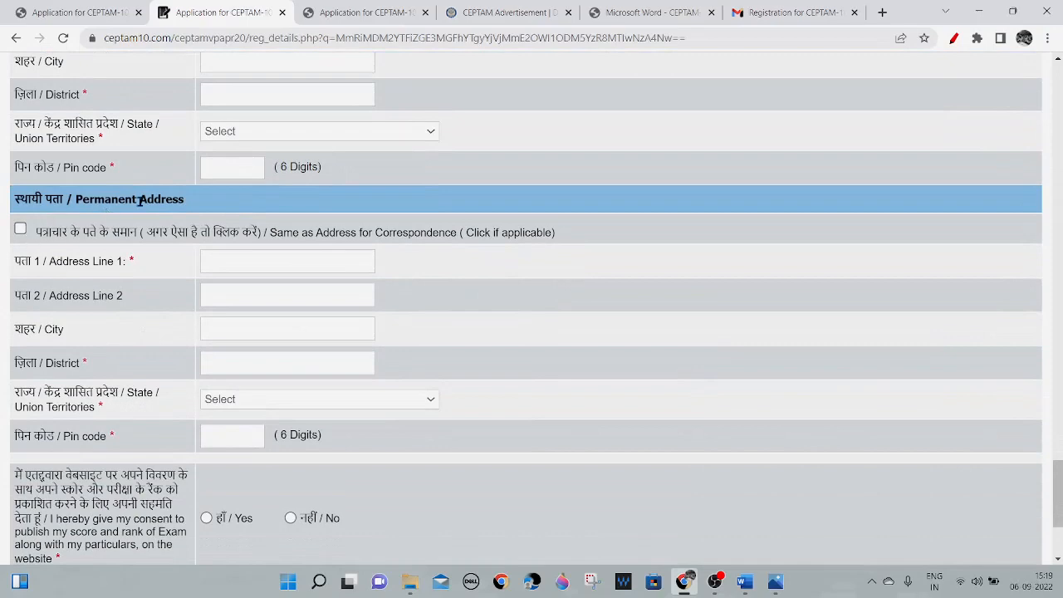
{"action": "scroll", "coordinate": [140, 201], "scroll_direction": "up", "scroll_amount": 2}
{"action": "scroll", "coordinate": [140, 201], "scroll_direction": "down", "scroll_amount": 3}
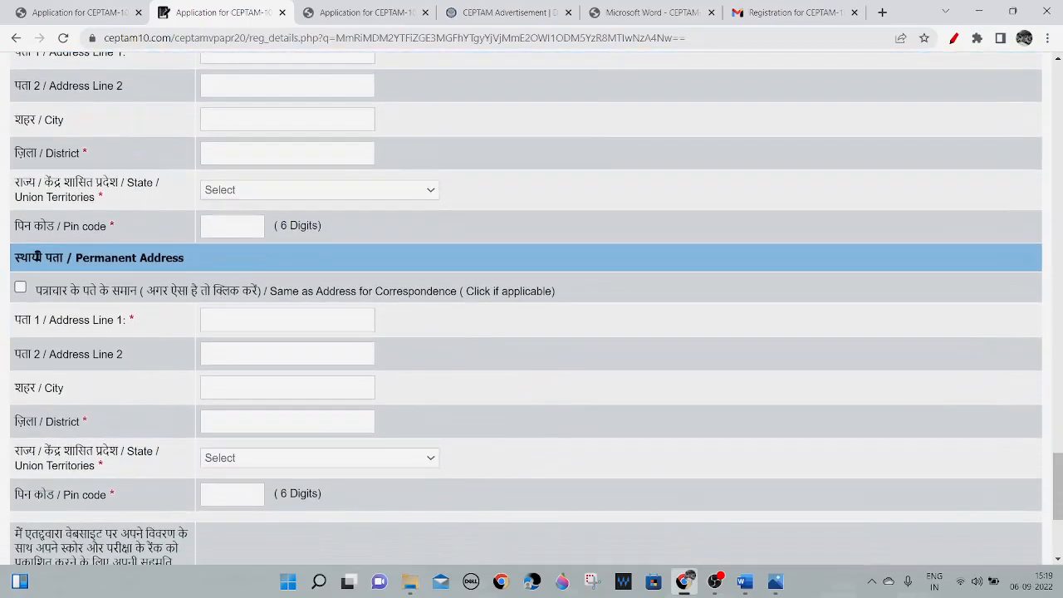
{"action": "scroll", "coordinate": [158, 308], "scroll_direction": "down", "scroll_amount": 5}
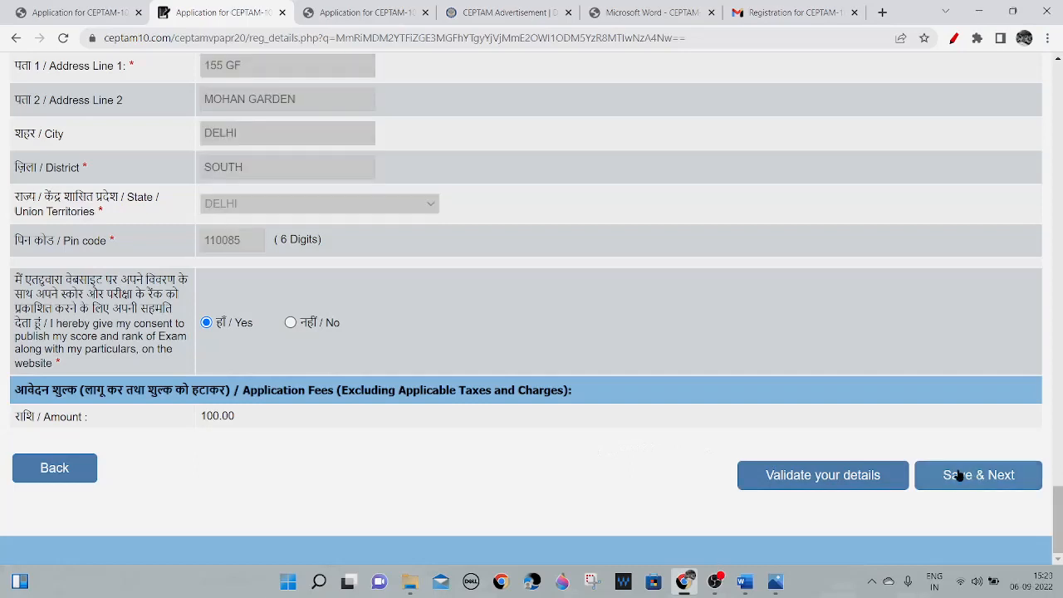
- Submit the completed personal details, check the City of Examination choices for errors, and save the page to proceed to Qualification
{"action": "left_click", "coordinate": [968, 477]}
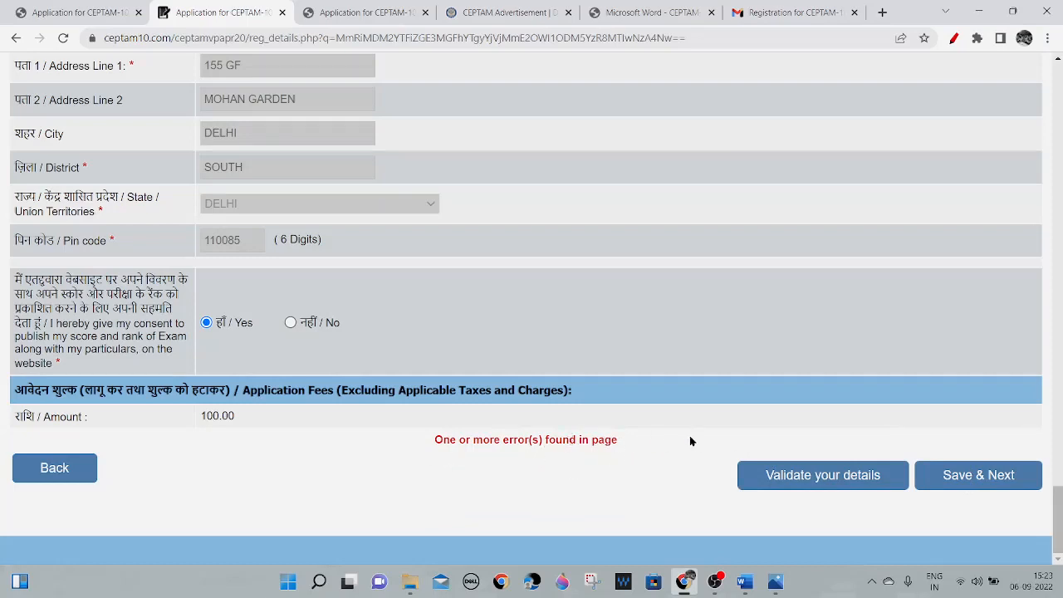
{"action": "scroll", "coordinate": [690, 441], "scroll_direction": "up", "scroll_amount": 6}
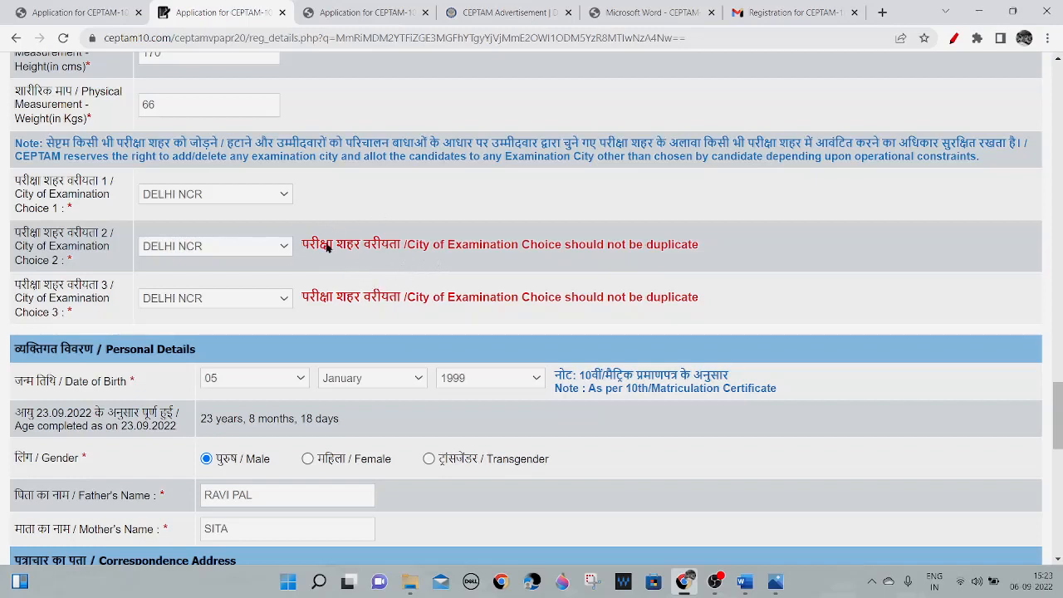
{"action": "scroll", "coordinate": [954, 434], "scroll_direction": "down", "scroll_amount": 10}
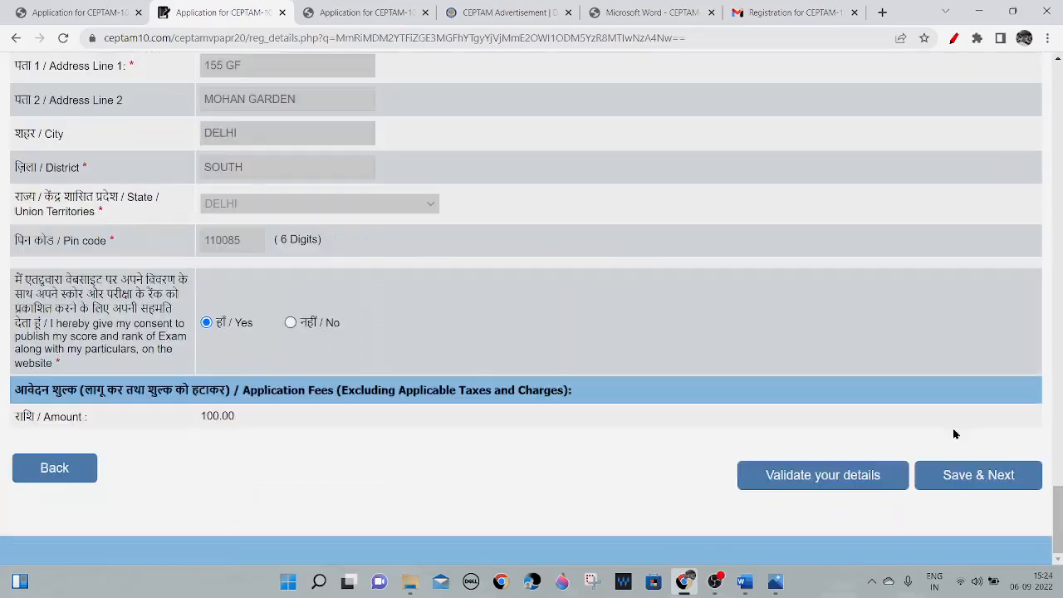
{"action": "left_click", "coordinate": [955, 479]}
- Tick the Qualification stage and the 10th standard row in red ink while looking over the qualification tables
{"action": "left_click_drag", "start_coordinate": [438, 121], "coordinate": [491, 77]}
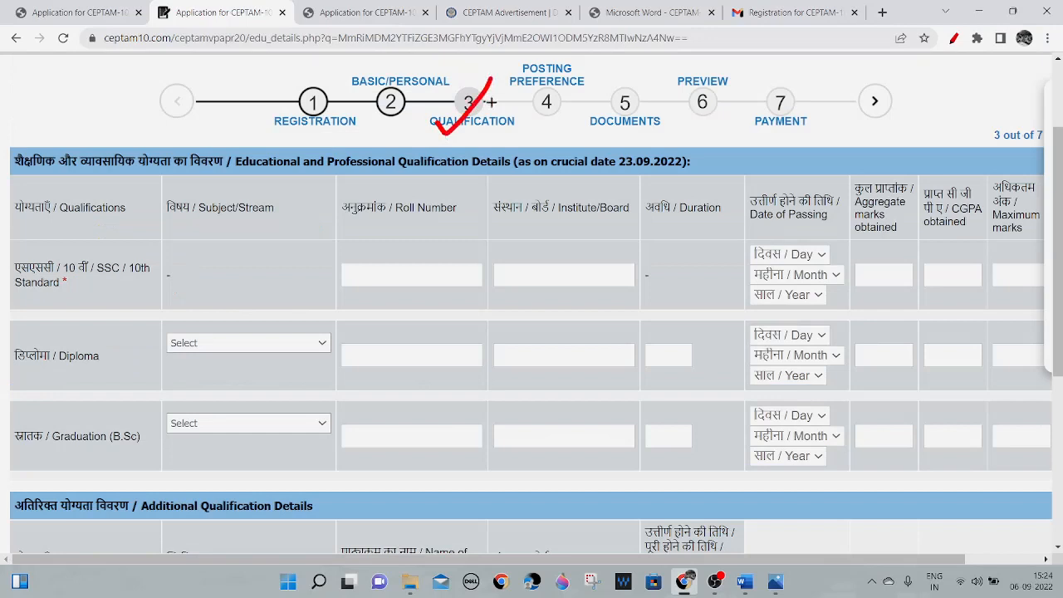
{"action": "mouse_move", "coordinate": [186, 238]}
{"action": "left_mouse_down"}
{"action": "mouse_move", "coordinate": [191, 259]}
{"action": "mouse_move", "coordinate": [332, 144]}
{"action": "left_mouse_up"}
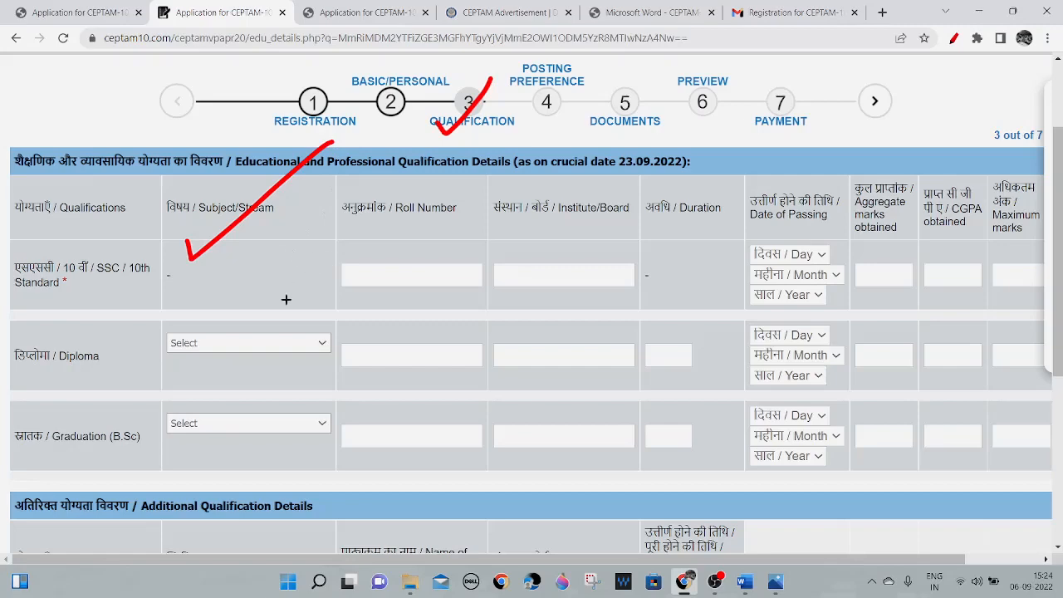
{"action": "scroll", "coordinate": [285, 299], "scroll_direction": "down", "scroll_amount": 4}
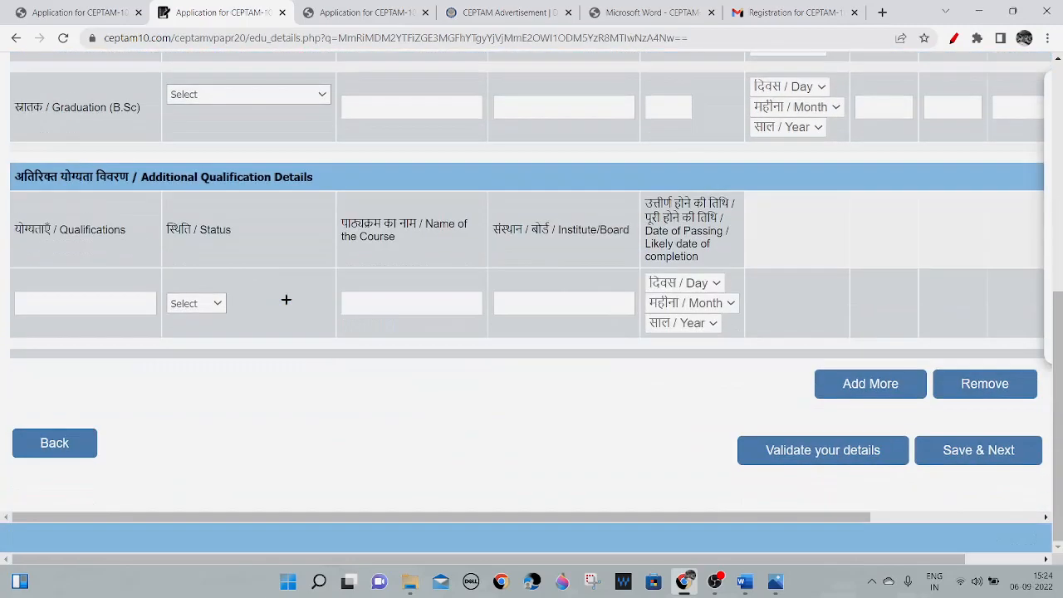
{"action": "scroll", "coordinate": [286, 299], "scroll_direction": "up", "scroll_amount": 4}
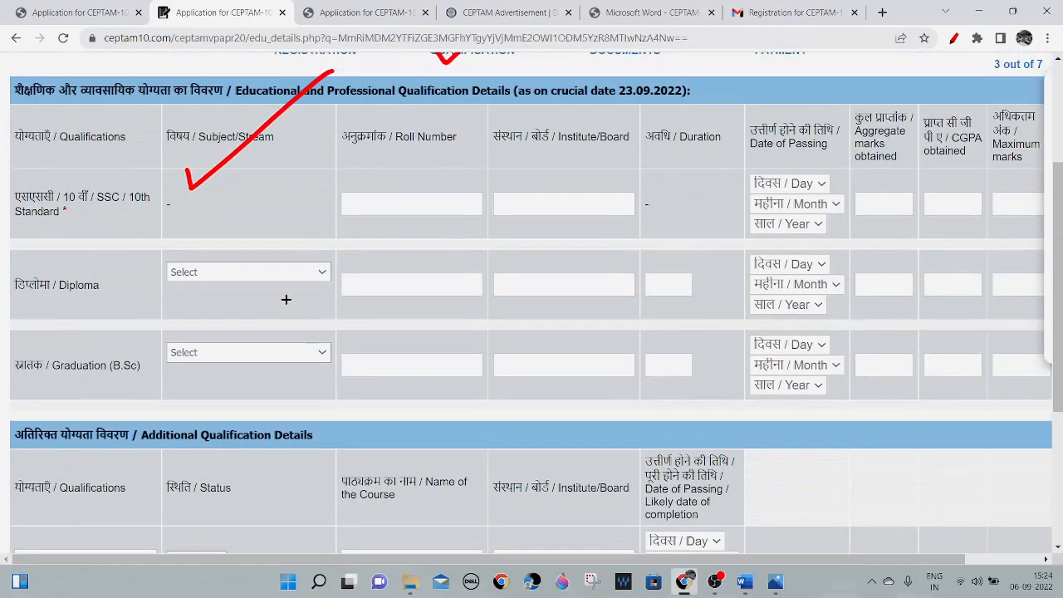
{"action": "scroll", "coordinate": [286, 299], "scroll_direction": "up", "scroll_amount": 1}
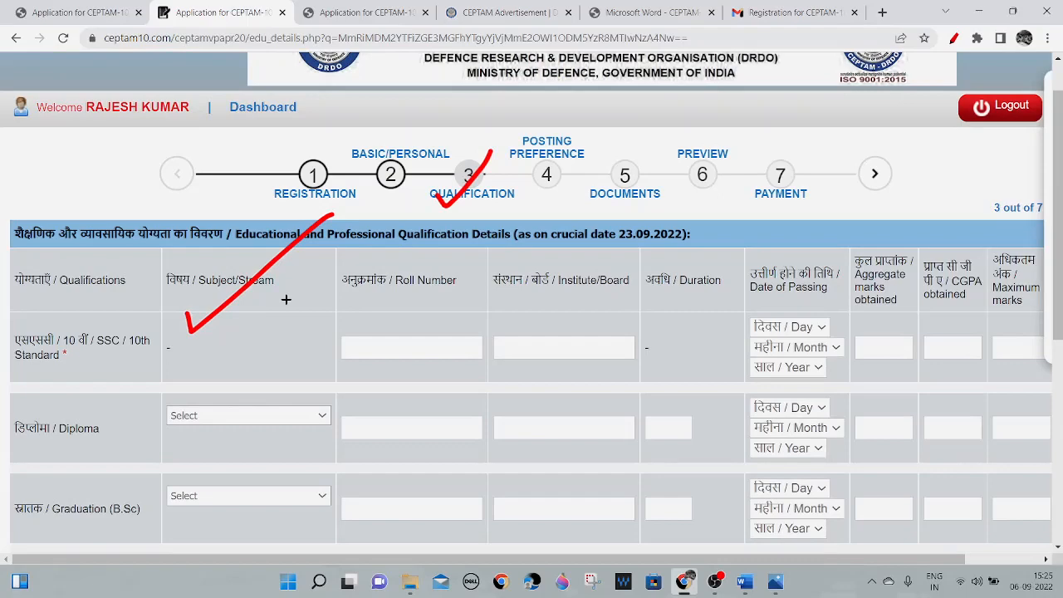
- Mark the 10th standard row's fields, the Diploma and Graduation rows, and the Additional Qualification section with red ink strokes
{"action": "scroll", "coordinate": [285, 299], "scroll_direction": "down", "scroll_amount": 2}
{"action": "left_click_drag", "start_coordinate": [103, 220], "coordinate": [173, 190]}
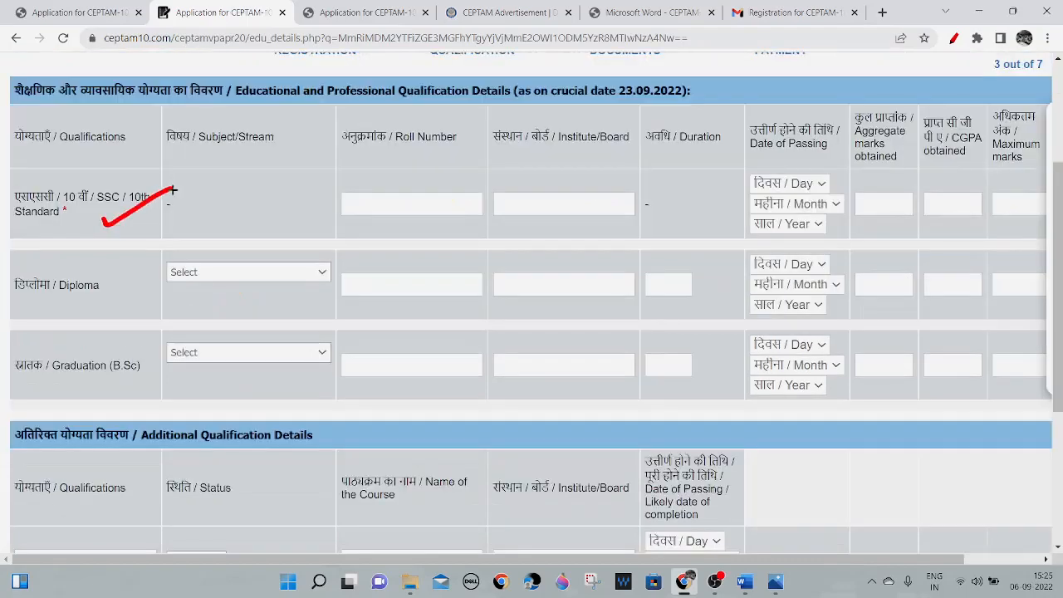
{"action": "left_click_drag", "start_coordinate": [326, 221], "coordinate": [410, 190]}
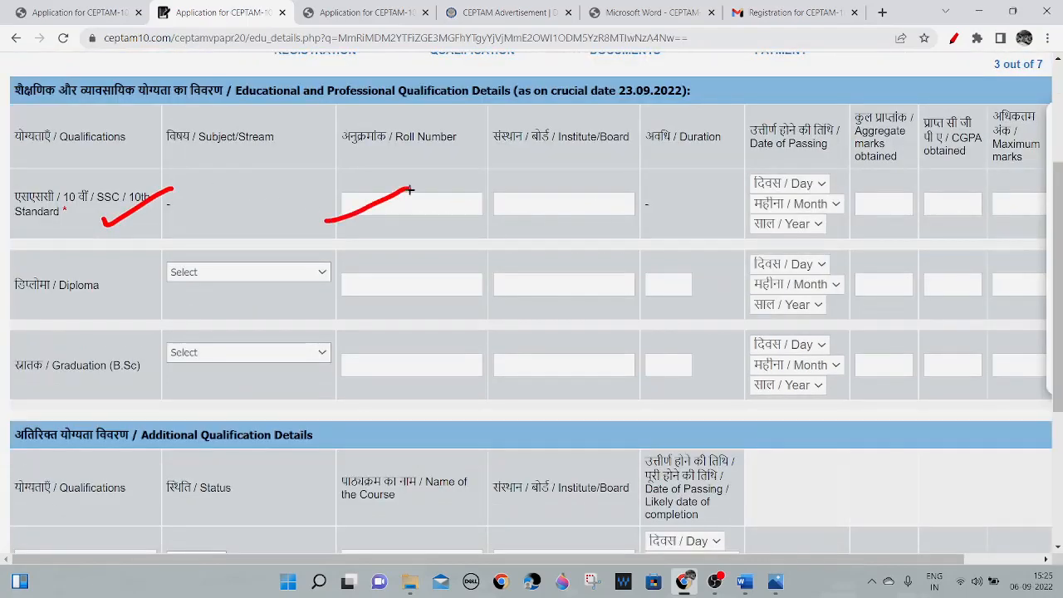
{"action": "left_click_drag", "start_coordinate": [527, 208], "coordinate": [571, 189]}
{"action": "left_click_drag", "start_coordinate": [725, 209], "coordinate": [787, 164]}
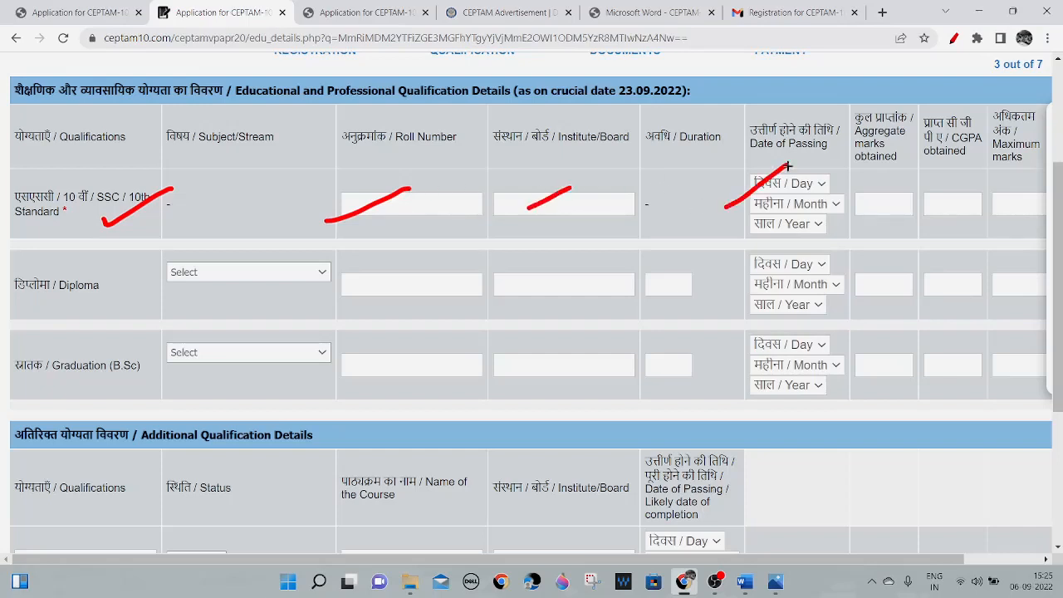
{"action": "mouse_move", "coordinate": [848, 204]}
{"action": "left_mouse_down"}
{"action": "mouse_move", "coordinate": [917, 155]}
{"action": "mouse_move", "coordinate": [951, 172]}
{"action": "left_mouse_up"}
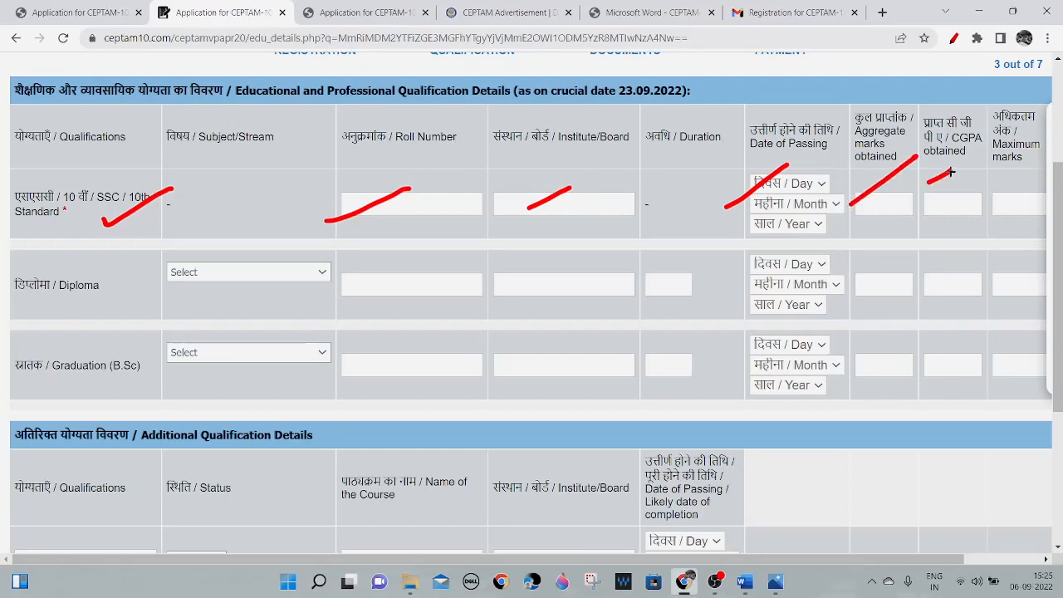
{"action": "left_click_drag", "start_coordinate": [990, 186], "coordinate": [1014, 171]}
{"action": "left_click_drag", "start_coordinate": [137, 308], "coordinate": [192, 263]}
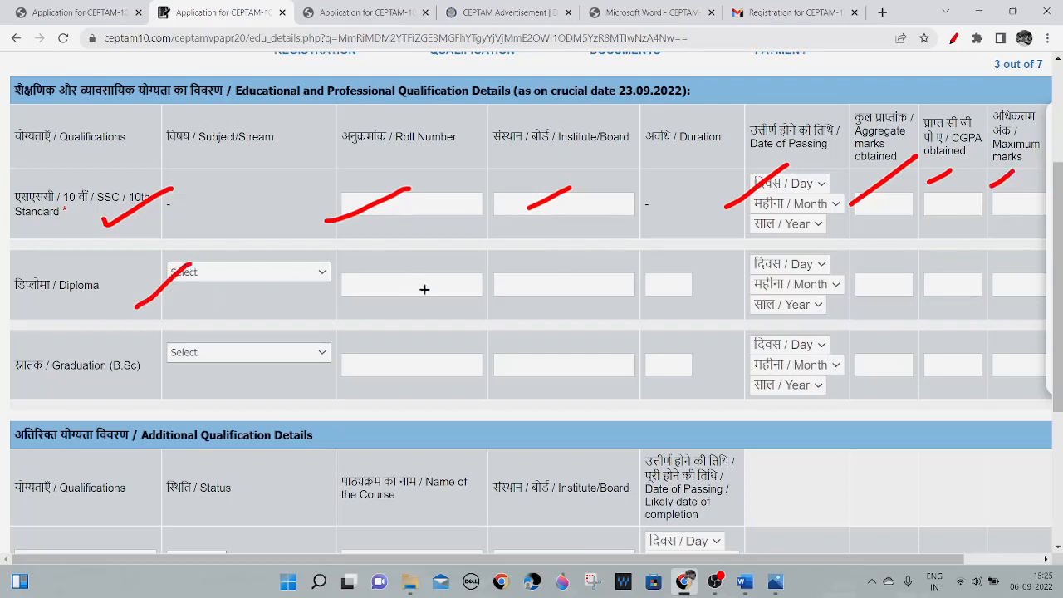
{"action": "left_click_drag", "start_coordinate": [73, 386], "coordinate": [115, 345]}
{"action": "left_click_drag", "start_coordinate": [45, 515], "coordinate": [170, 421]}
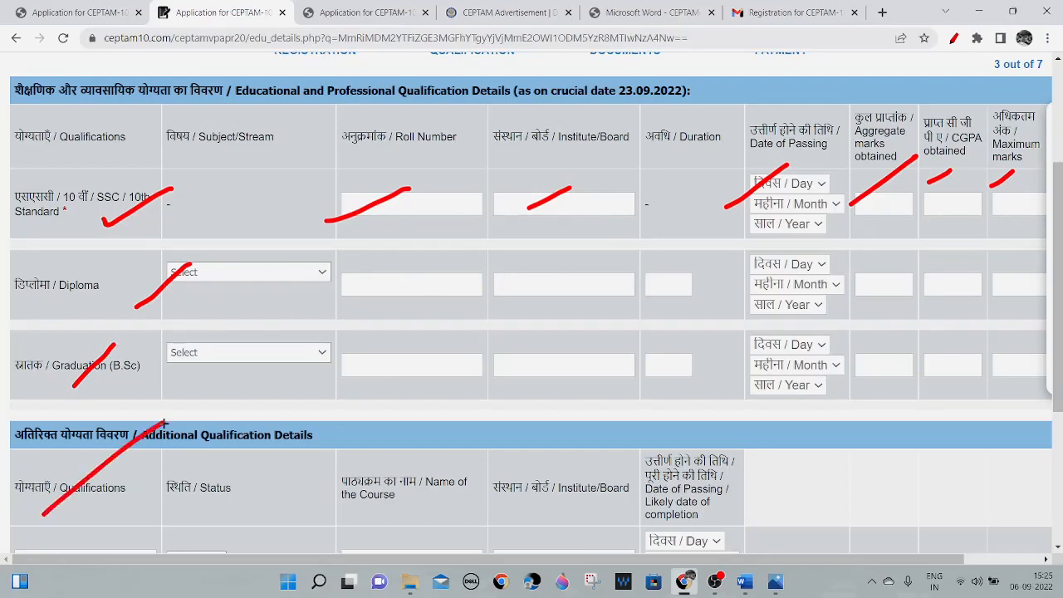
- Mark the Add More, Remove and Save & Next options below the additional qualifications in red ink
{"action": "scroll", "coordinate": [298, 473], "scroll_direction": "down", "scroll_amount": 3}
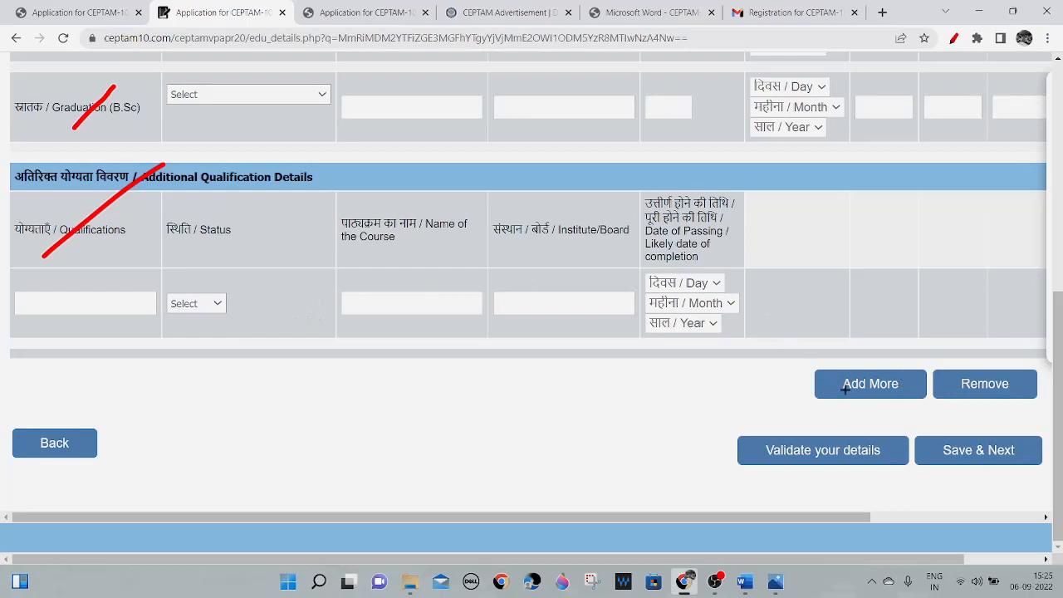
{"action": "left_click_drag", "start_coordinate": [871, 364], "coordinate": [910, 339]}
{"action": "mouse_move", "coordinate": [994, 364]}
{"action": "left_mouse_down"}
{"action": "mouse_move", "coordinate": [943, 380]}
{"action": "mouse_move", "coordinate": [1008, 409]}
{"action": "mouse_move", "coordinate": [963, 379]}
{"action": "left_mouse_up"}
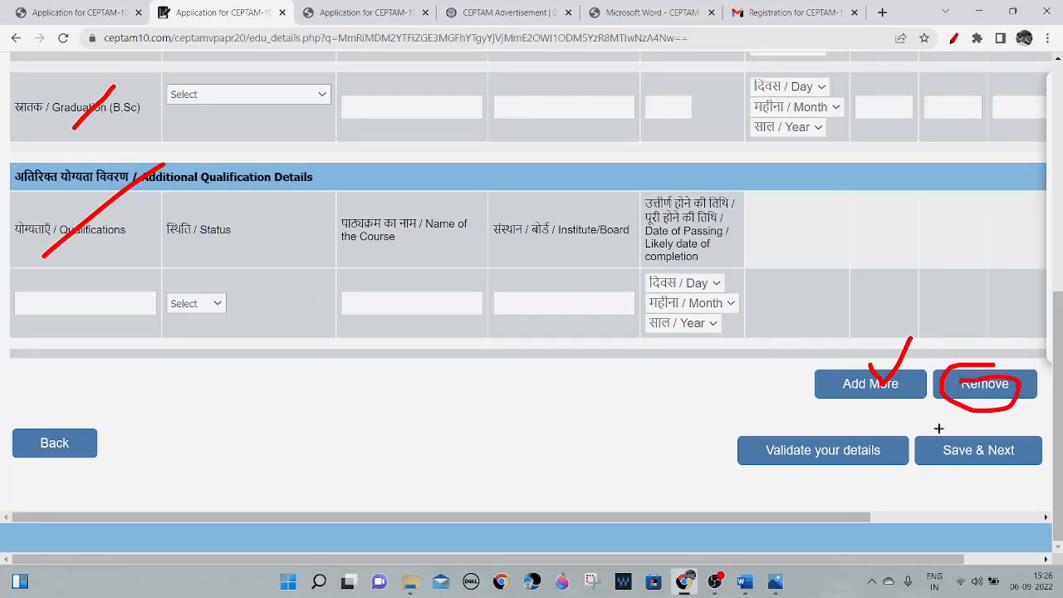
{"action": "mouse_move", "coordinate": [1002, 427]}
{"action": "left_mouse_down"}
{"action": "mouse_move", "coordinate": [952, 434]}
{"action": "mouse_move", "coordinate": [997, 423]}
{"action": "mouse_move", "coordinate": [965, 427]}
{"action": "left_mouse_up"}
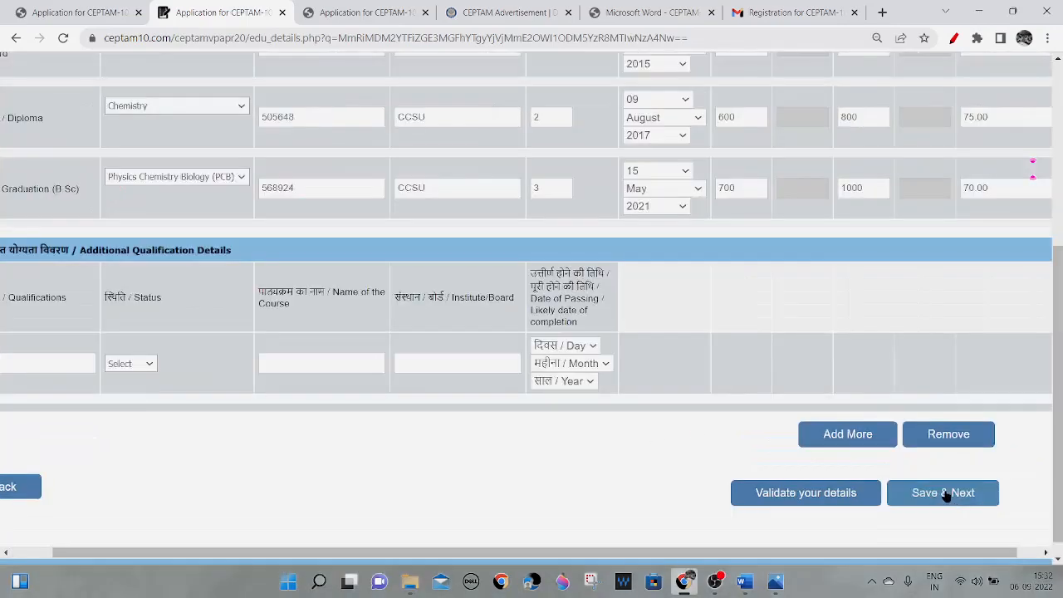
- Save the qualification details and briefly mark the Posting Preference stage and station list heading in red ink
{"action": "left_click", "coordinate": [945, 494]}
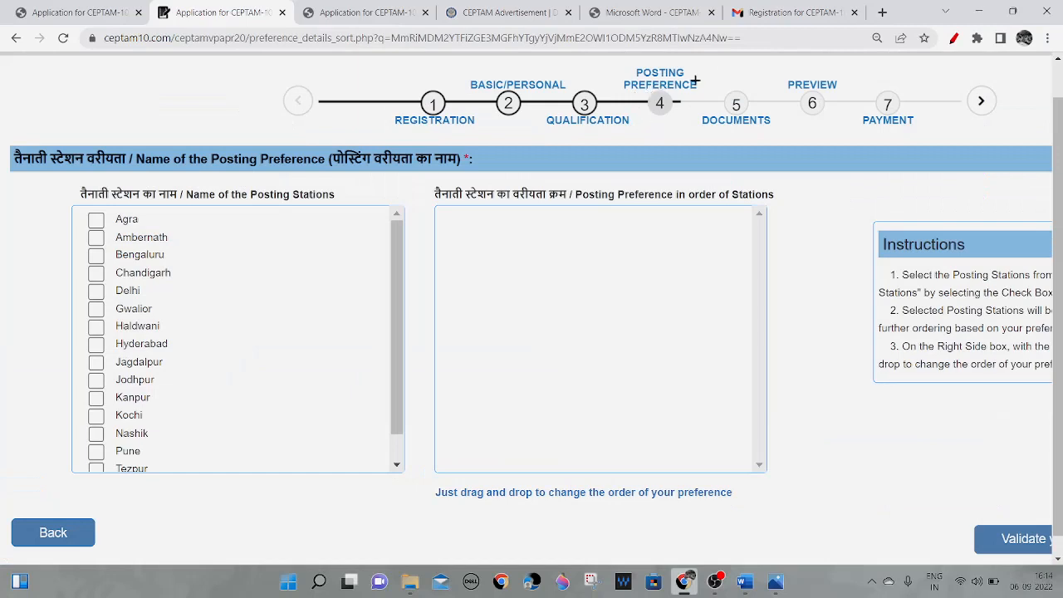
{"action": "left_click_drag", "start_coordinate": [636, 109], "coordinate": [681, 86]}
{"action": "left_click_drag", "start_coordinate": [59, 206], "coordinate": [158, 155]}
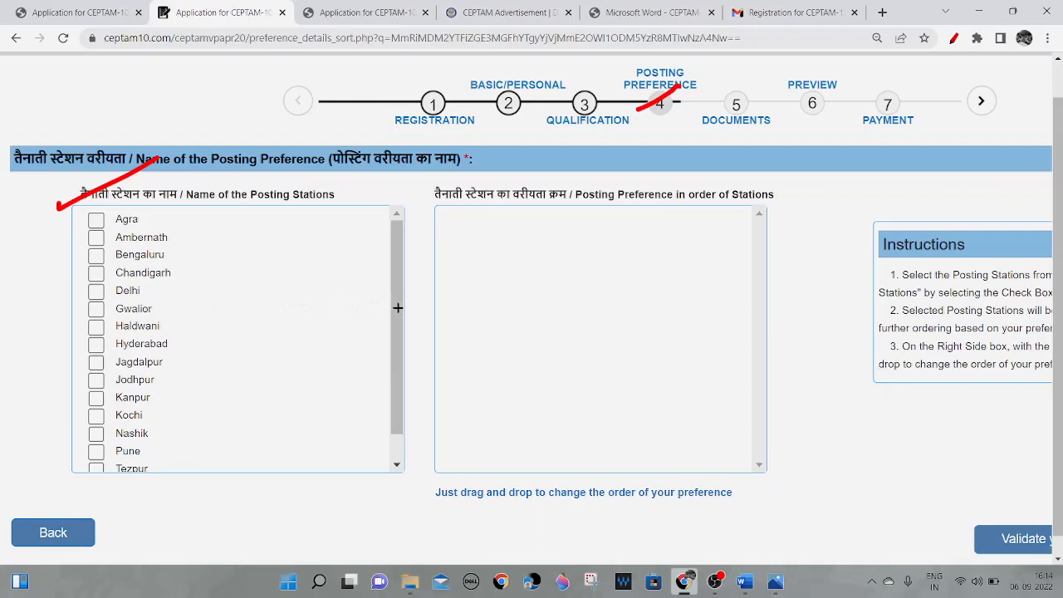
{"action": "key", "text": "Escape"}
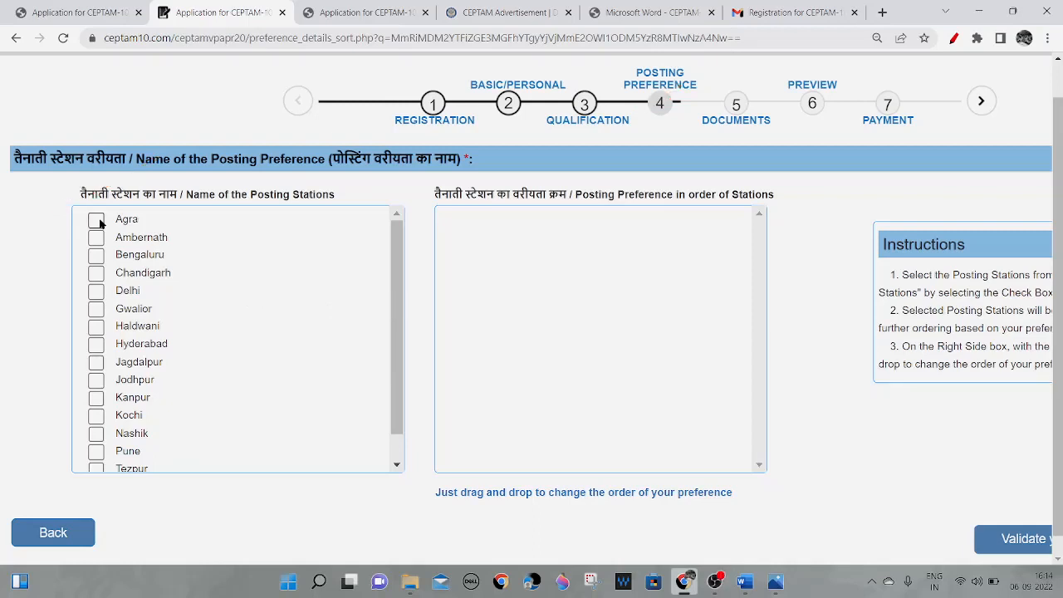
- Select Agra, Chandigarh, Delhi, Kanpur, Pune, Jodhpur, Hyderabad, Gwalior and Haldwani as posting stations in that order
{"action": "left_click", "coordinate": [96, 221]}
{"action": "left_click", "coordinate": [96, 274]}
{"action": "left_click", "coordinate": [97, 291]}
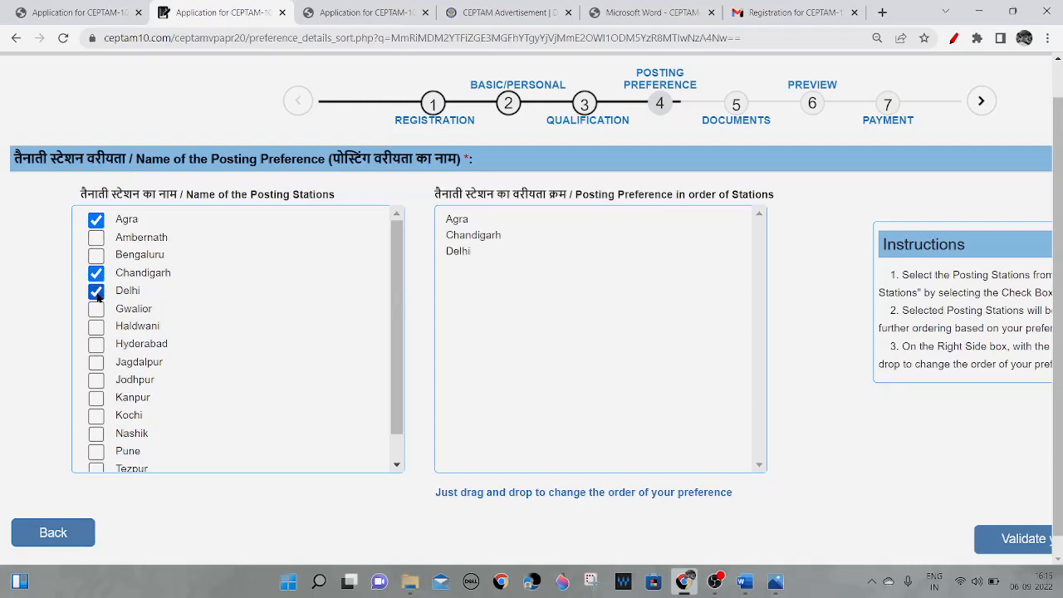
{"action": "left_click", "coordinate": [97, 399]}
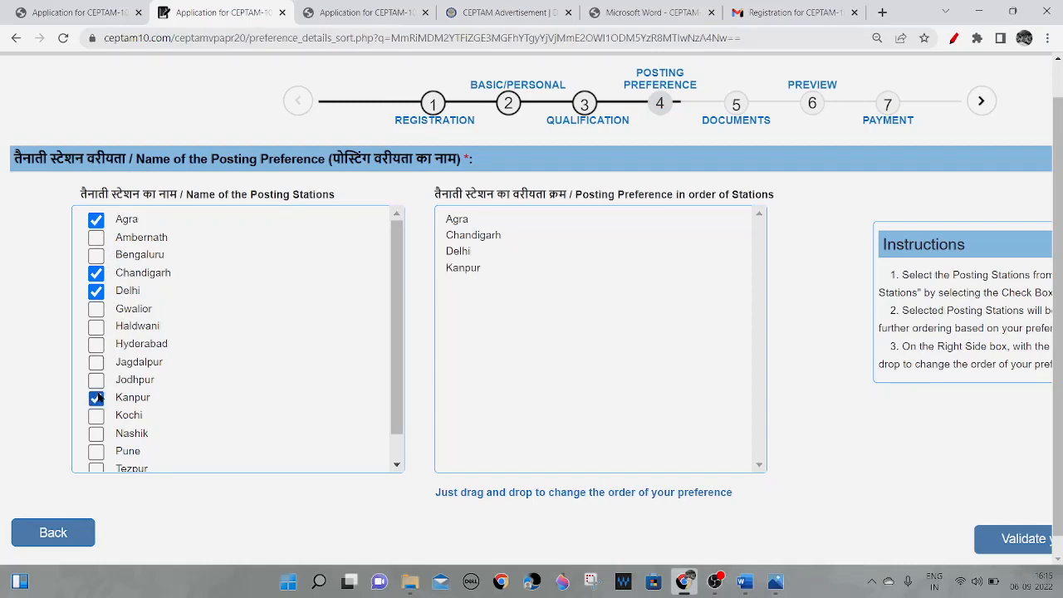
{"action": "scroll", "coordinate": [254, 399], "scroll_direction": "down", "scroll_amount": 1}
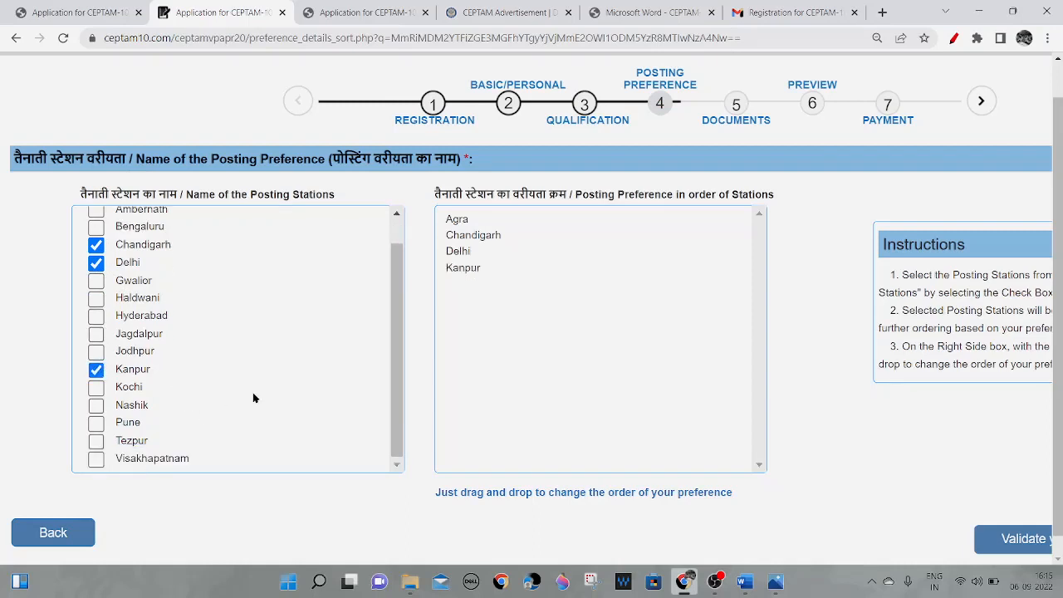
{"action": "left_click", "coordinate": [98, 426]}
{"action": "left_click", "coordinate": [97, 352]}
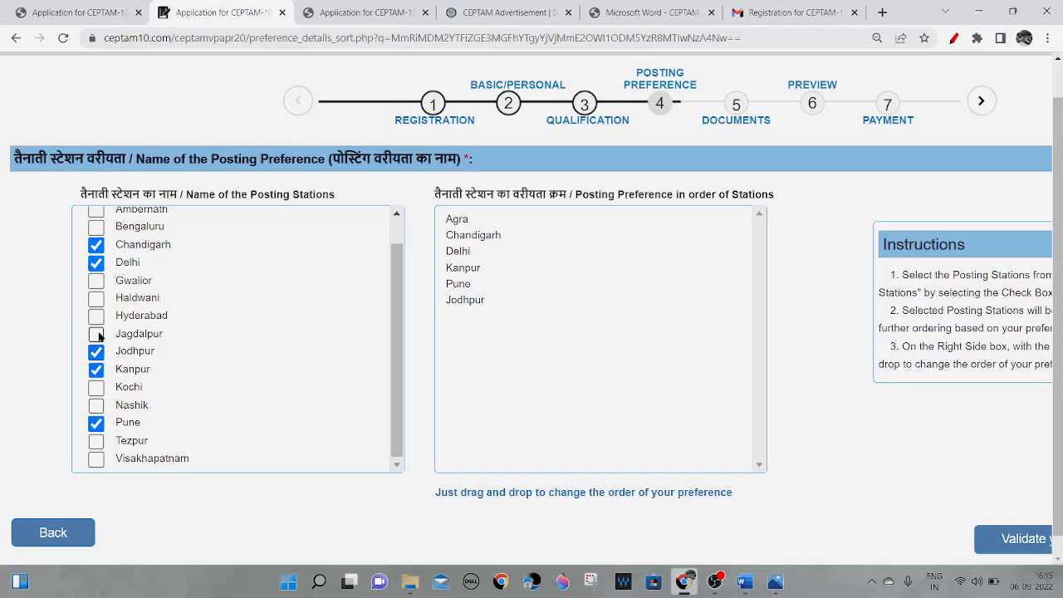
{"action": "left_click", "coordinate": [97, 317]}
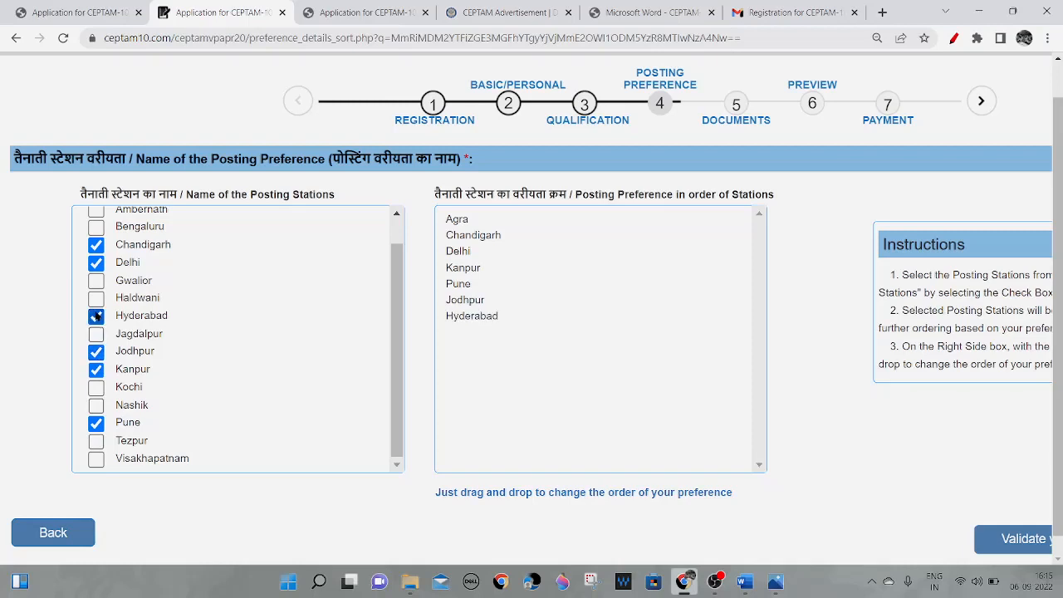
{"action": "scroll", "coordinate": [96, 316], "scroll_direction": "up", "scroll_amount": 1}
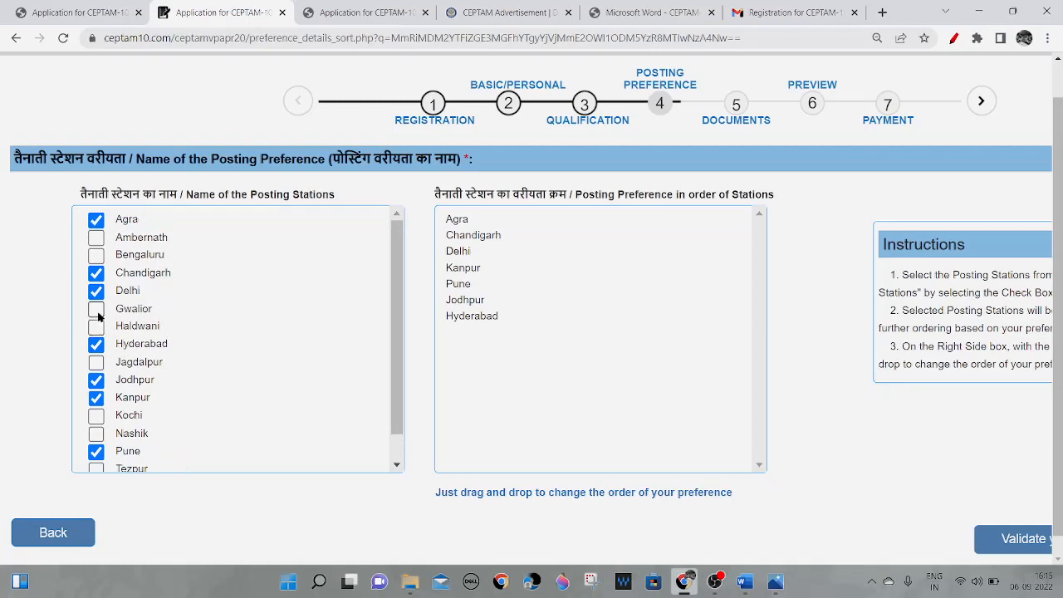
{"action": "left_click", "coordinate": [98, 312]}
{"action": "left_click", "coordinate": [96, 326]}
- Try to save the posting preferences with only the nine chosen stations
{"action": "scroll", "coordinate": [416, 299], "scroll_direction": "down", "scroll_amount": 1}
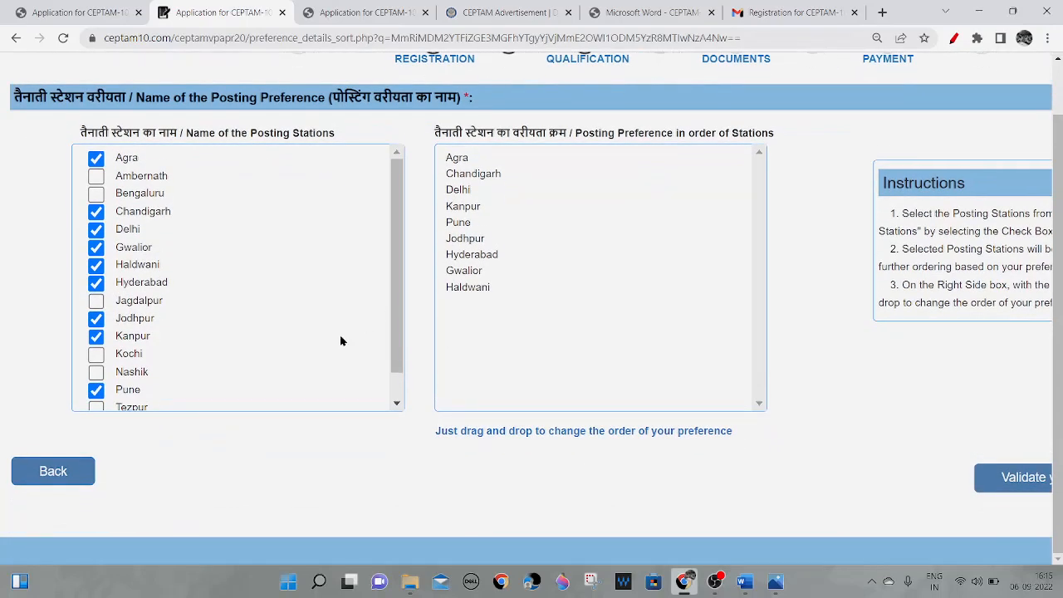
{"action": "scroll", "coordinate": [872, 336], "scroll_direction": "right", "scroll_amount": 3}
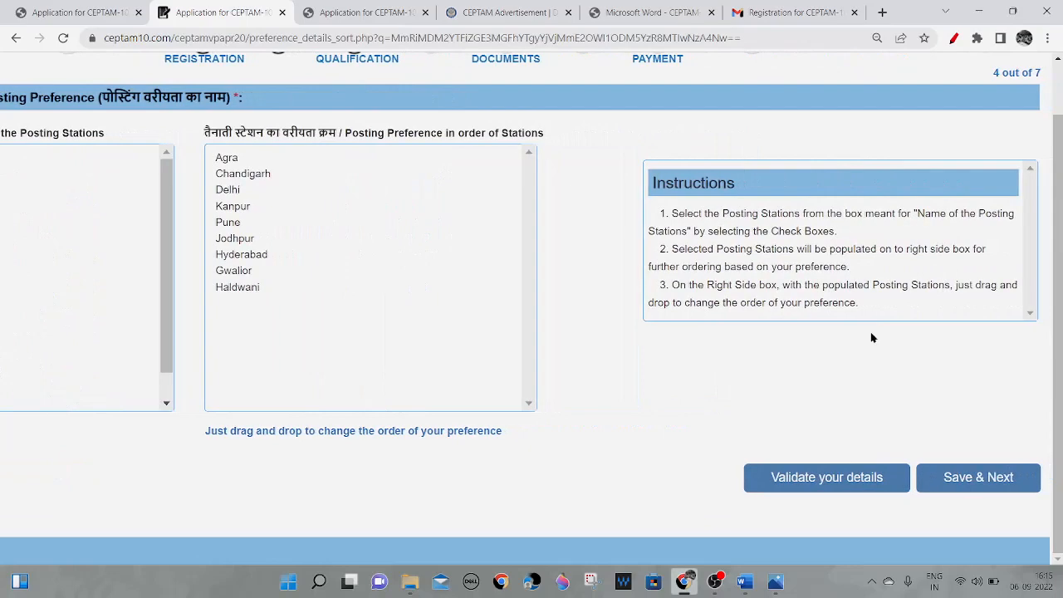
{"action": "scroll", "coordinate": [873, 337], "scroll_direction": "up", "scroll_amount": 1}
{"action": "scroll", "coordinate": [878, 335], "scroll_direction": "down", "scroll_amount": 1}
{"action": "left_click", "coordinate": [959, 480]}
- Review the validation message and the complete list of posting stations in preference order
{"action": "mouse_move", "coordinate": [184, 428]}
{"action": "left_mouse_down"}
{"action": "mouse_move", "coordinate": [187, 499]}
{"action": "mouse_move", "coordinate": [306, 508]}
{"action": "mouse_move", "coordinate": [537, 454]}
{"action": "left_mouse_up"}
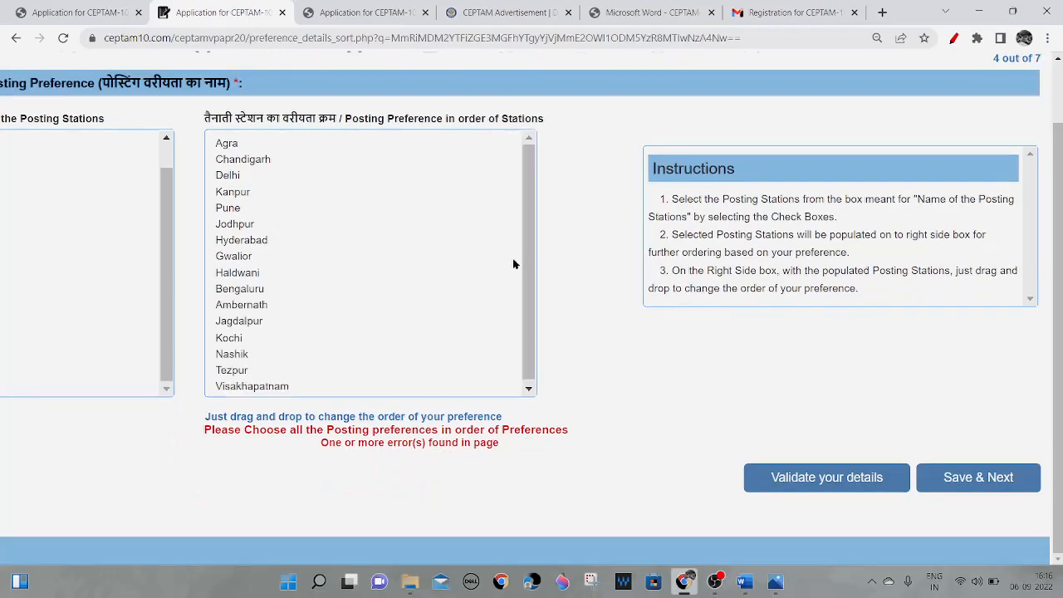
{"action": "left_click_drag", "start_coordinate": [526, 270], "coordinate": [540, 304]}
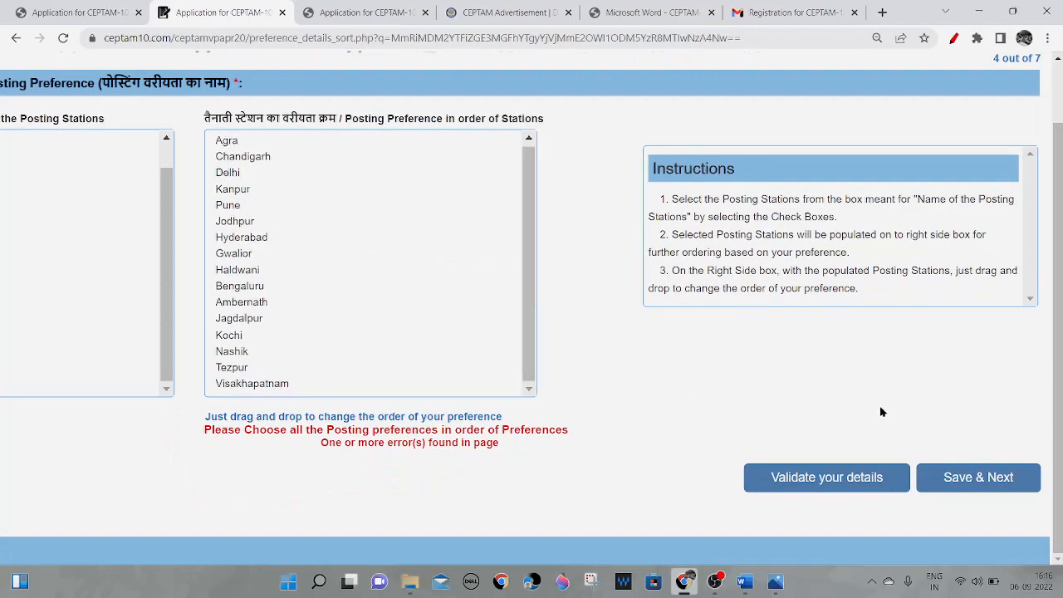
- Save the posting preferences and tick the Documents stage plus the photograph, signature and age proof rows in red ink
{"action": "left_click", "coordinate": [977, 476]}
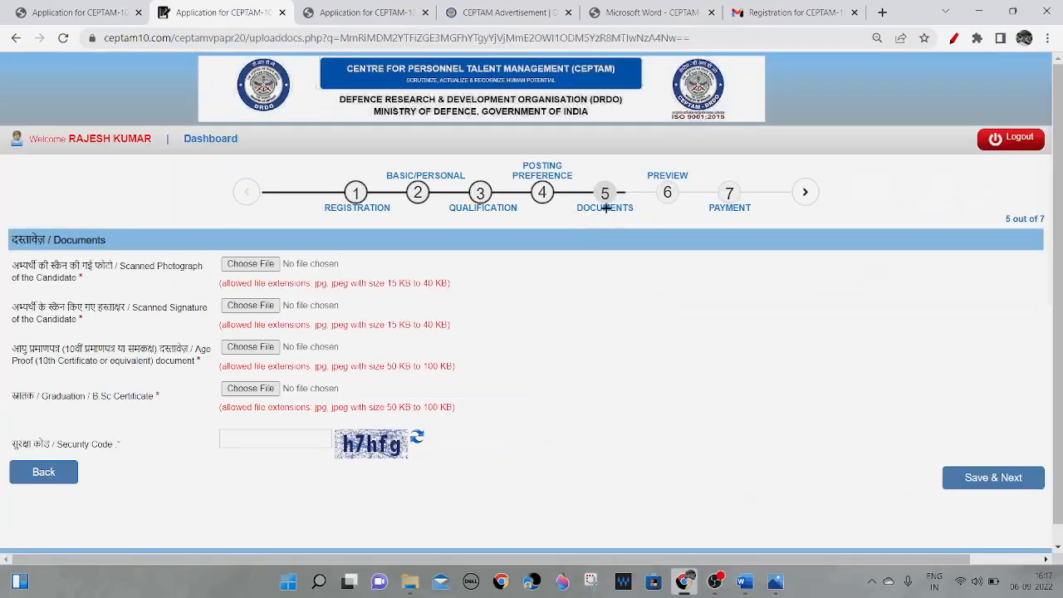
{"action": "left_click_drag", "start_coordinate": [584, 205], "coordinate": [610, 186]}
{"action": "left_click_drag", "start_coordinate": [44, 292], "coordinate": [137, 220]}
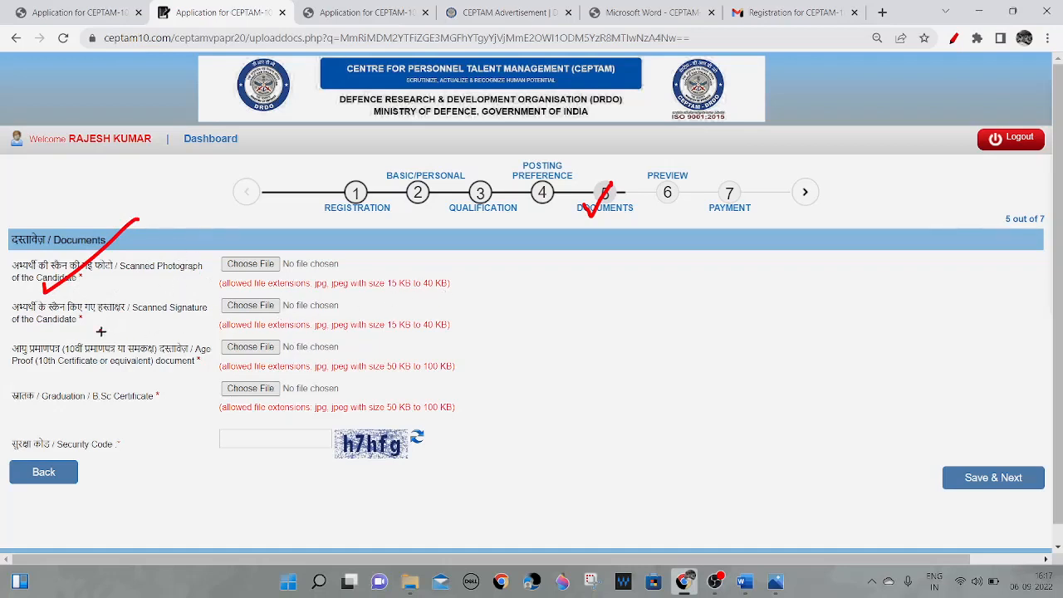
{"action": "left_click_drag", "start_coordinate": [99, 331], "coordinate": [151, 290]}
{"action": "left_click_drag", "start_coordinate": [22, 378], "coordinate": [118, 327]}
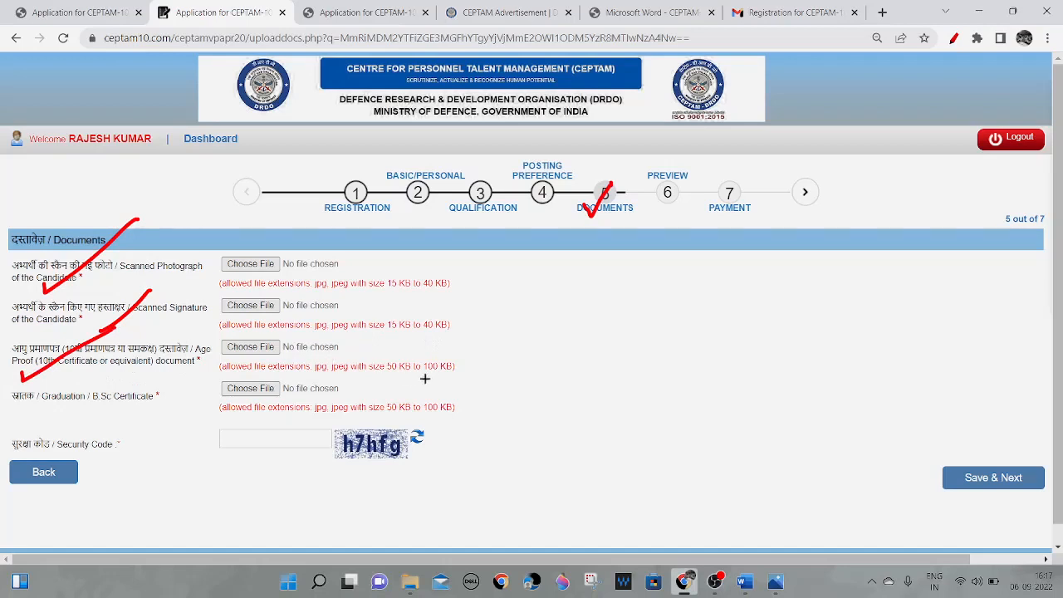
- Mark the 50 KB to 100 KB size limits, the graduation certificate row, the security code image and Save & Next in red ink
{"action": "left_click_drag", "start_coordinate": [385, 377], "coordinate": [499, 374]}
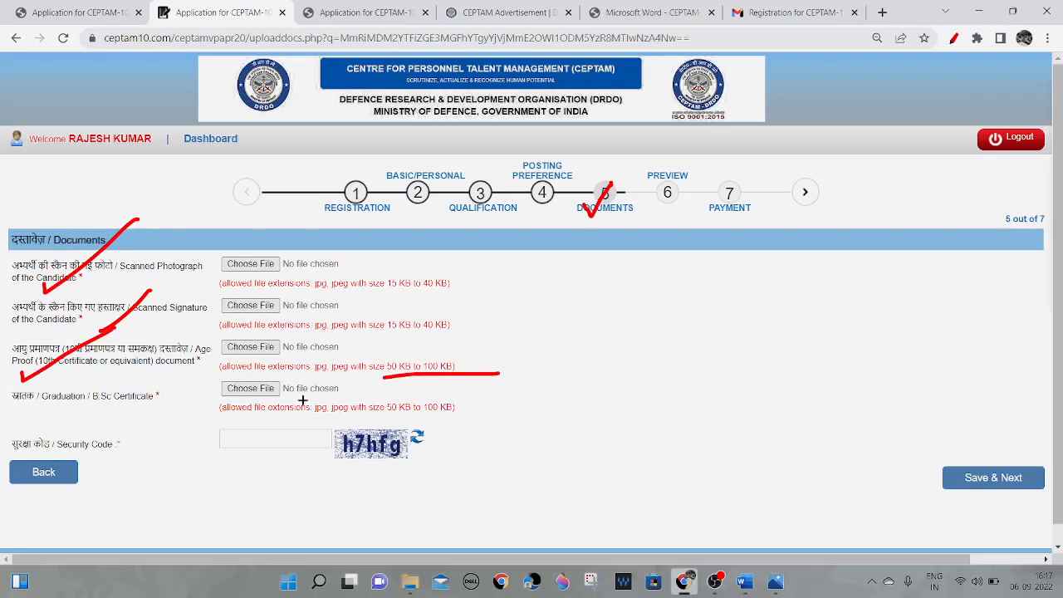
{"action": "left_click_drag", "start_coordinate": [80, 418], "coordinate": [130, 397]}
{"action": "left_click_drag", "start_coordinate": [395, 413], "coordinate": [512, 436]}
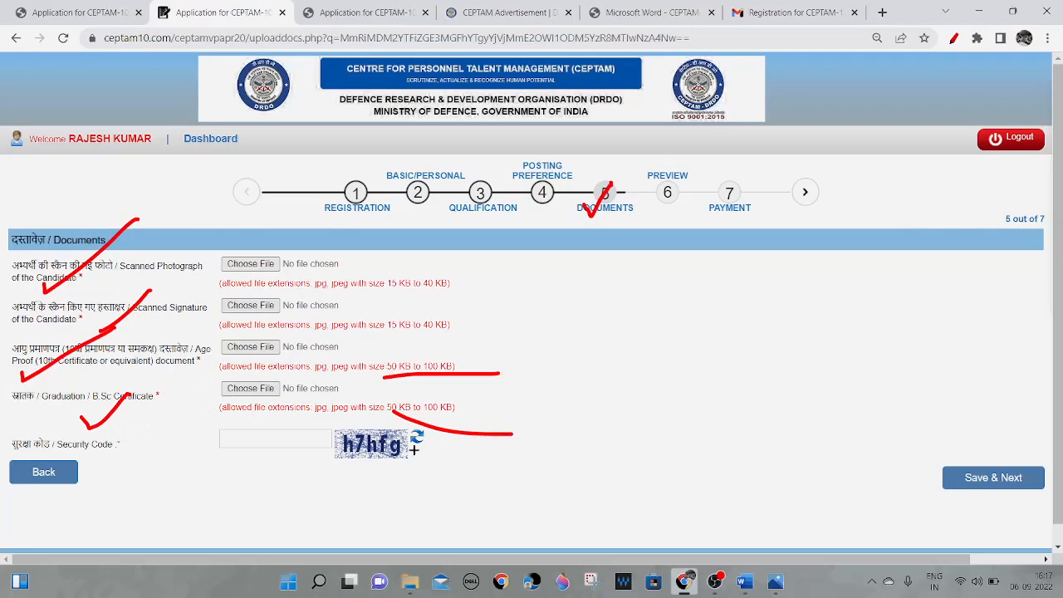
{"action": "mouse_move", "coordinate": [304, 466]}
{"action": "left_mouse_down"}
{"action": "mouse_move", "coordinate": [431, 401]}
{"action": "mouse_move", "coordinate": [291, 451]}
{"action": "left_mouse_up"}
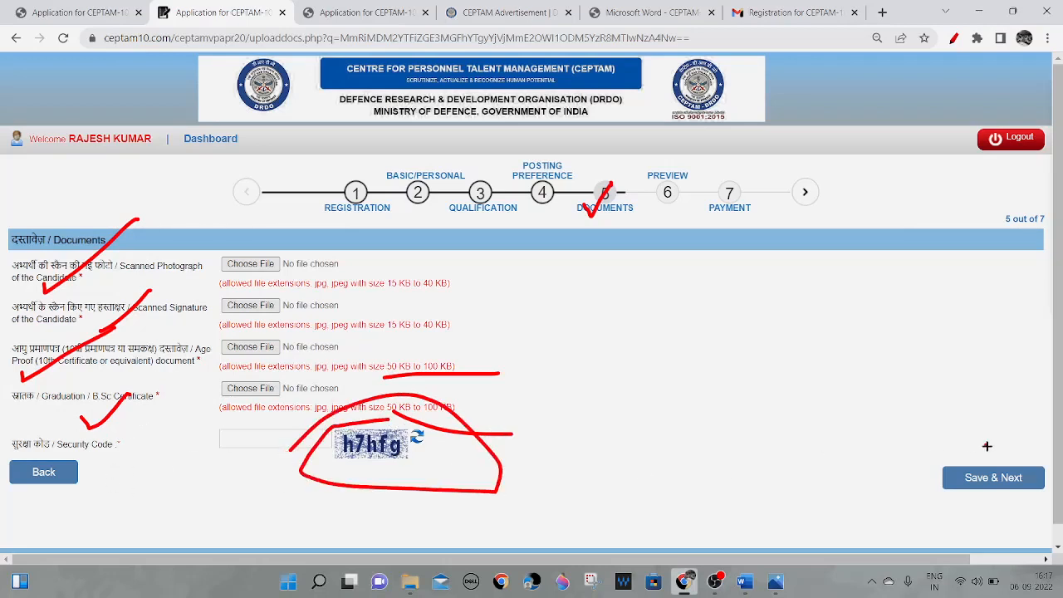
{"action": "mouse_move", "coordinate": [987, 446]}
{"action": "left_mouse_down"}
{"action": "mouse_move", "coordinate": [1027, 441]}
{"action": "mouse_move", "coordinate": [903, 440]}
{"action": "left_mouse_up"}
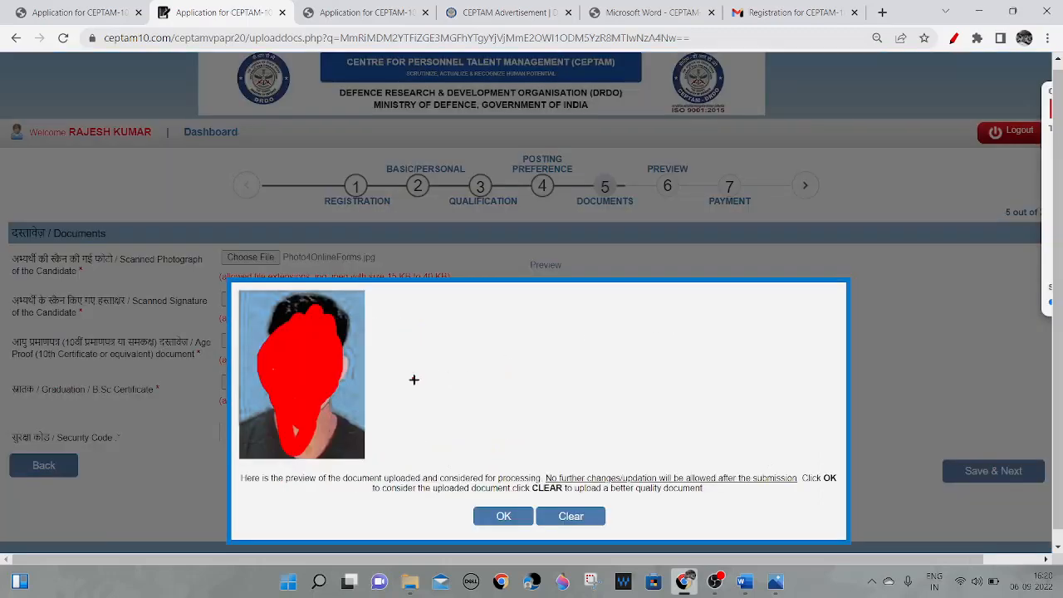
- Tick the photograph preview and its OK option, plus the uploaded signature, age proof and graduation certificate files in red ink
{"action": "left_click_drag", "start_coordinate": [413, 379], "coordinate": [576, 317]}
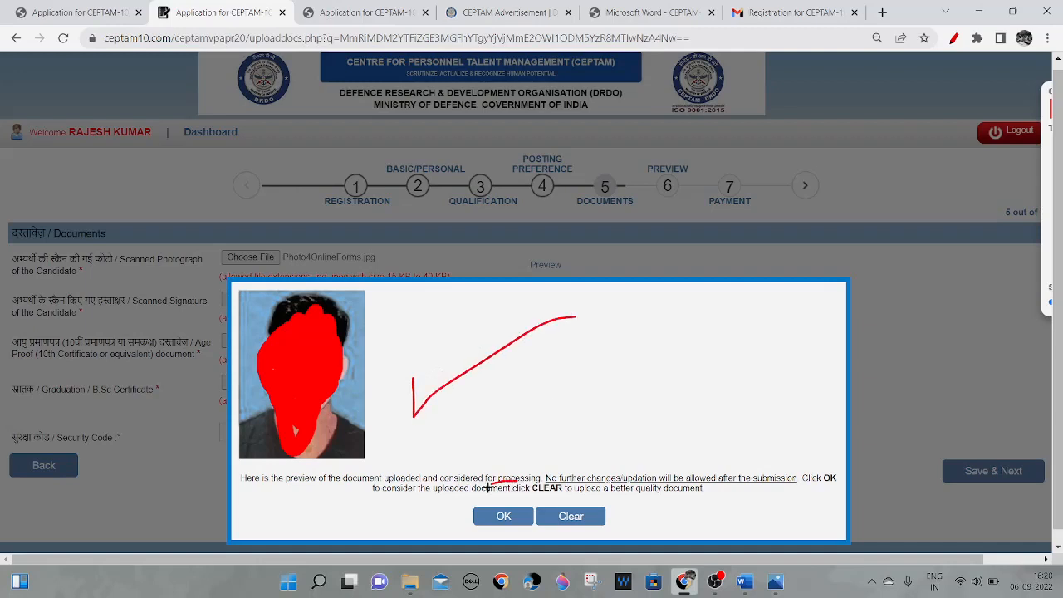
{"action": "mouse_move", "coordinate": [495, 483]}
{"action": "left_mouse_down"}
{"action": "mouse_move", "coordinate": [521, 523]}
{"action": "mouse_move", "coordinate": [500, 492]}
{"action": "mouse_move", "coordinate": [550, 443]}
{"action": "left_mouse_up"}
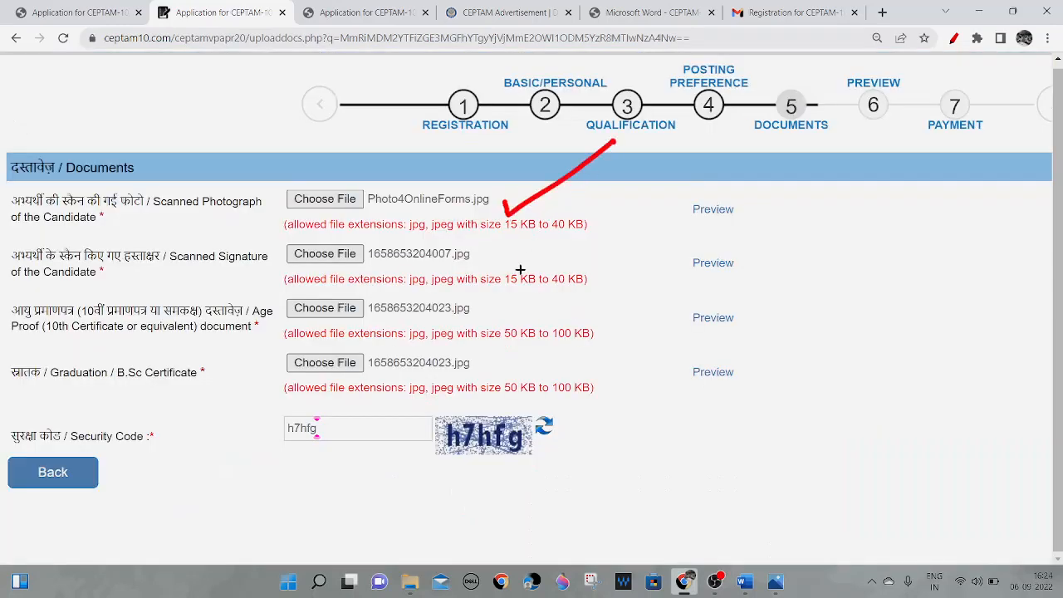
{"action": "mouse_move", "coordinate": [519, 266]}
{"action": "left_mouse_down"}
{"action": "mouse_move", "coordinate": [567, 259]}
{"action": "mouse_move", "coordinate": [598, 232]}
{"action": "left_mouse_up"}
{"action": "mouse_move", "coordinate": [511, 322]}
{"action": "left_mouse_down"}
{"action": "mouse_move", "coordinate": [509, 333]}
{"action": "mouse_move", "coordinate": [586, 290]}
{"action": "left_mouse_up"}
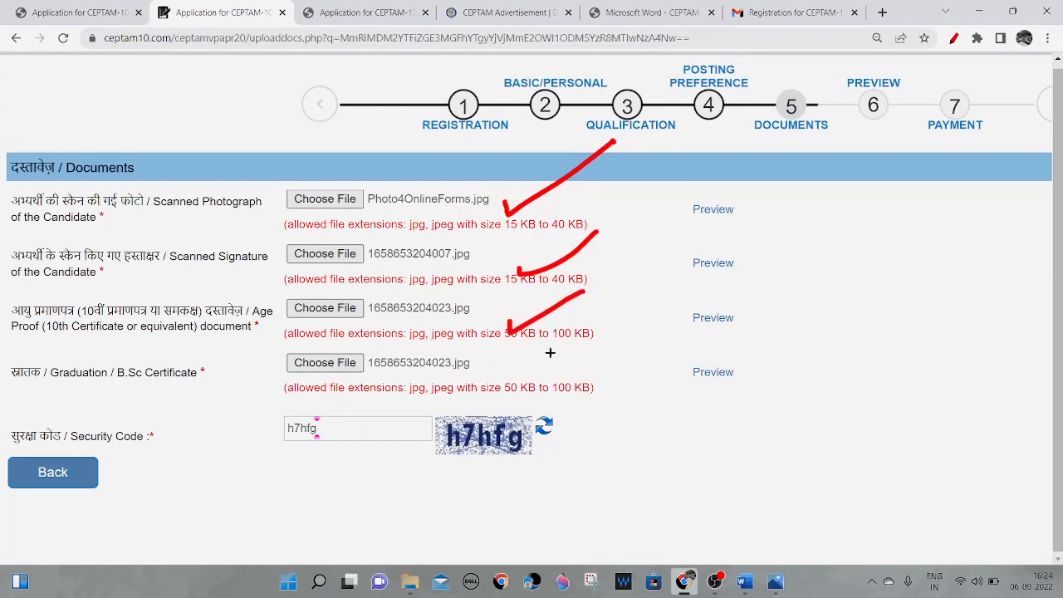
{"action": "left_click_drag", "start_coordinate": [536, 383], "coordinate": [621, 344]}
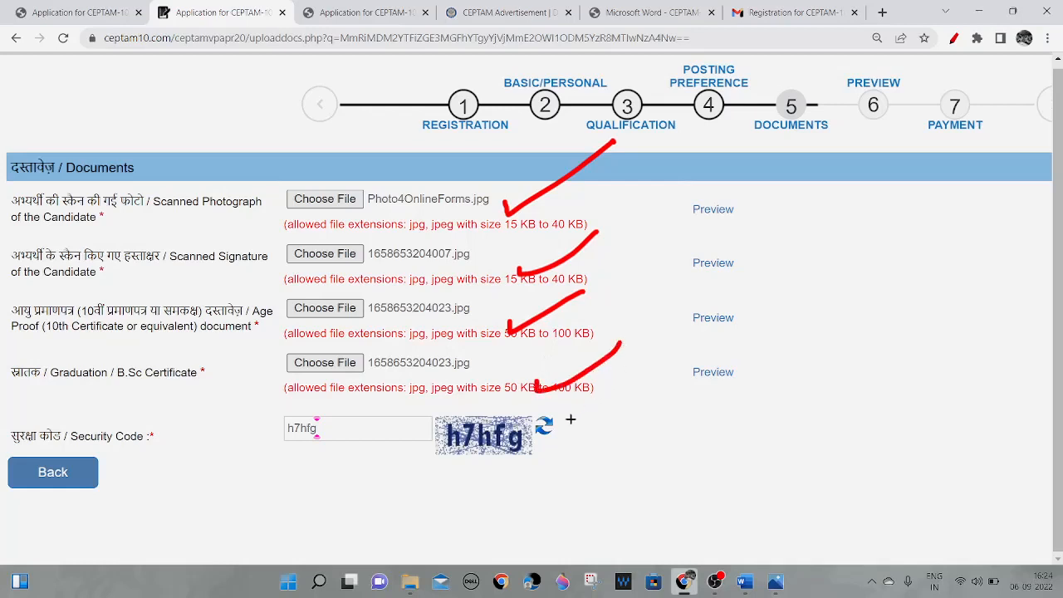
- Circle the security code image, tick the entered code and bracket the four document Preview links in red ink
{"action": "mouse_move", "coordinate": [570, 420]}
{"action": "left_mouse_down"}
{"action": "mouse_move", "coordinate": [452, 405]}
{"action": "mouse_move", "coordinate": [570, 432]}
{"action": "mouse_move", "coordinate": [544, 417]}
{"action": "left_mouse_up"}
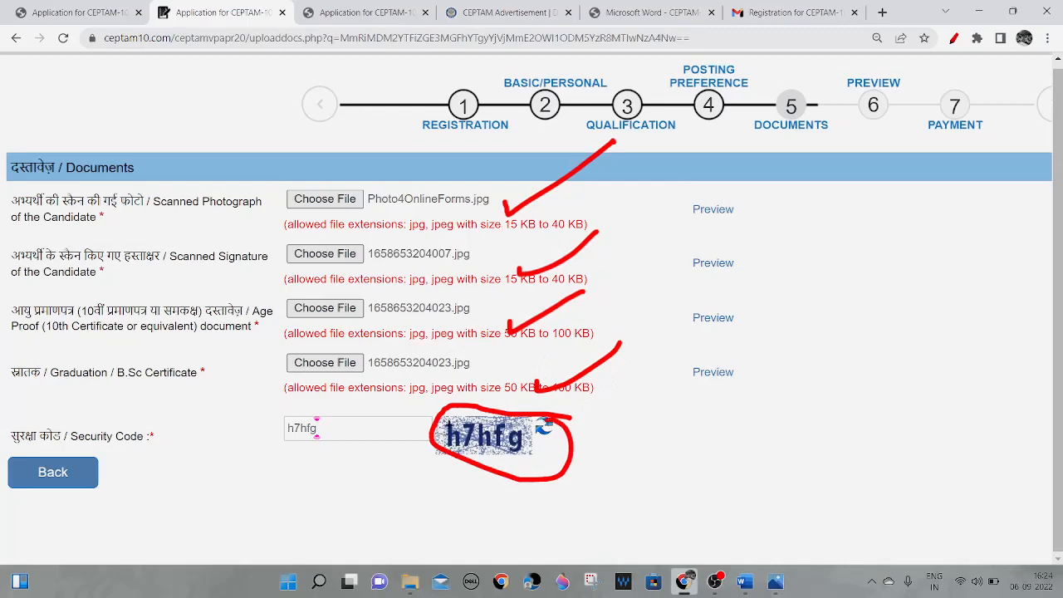
{"action": "left_click_drag", "start_coordinate": [301, 440], "coordinate": [410, 345]}
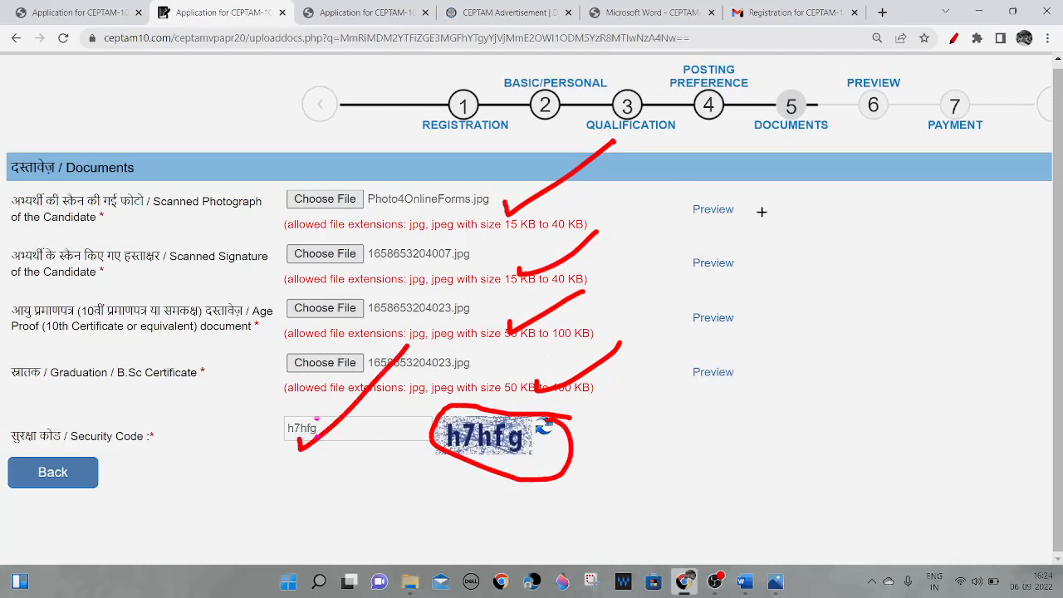
{"action": "mouse_move", "coordinate": [756, 201]}
{"action": "left_mouse_down"}
{"action": "mouse_move", "coordinate": [768, 262]}
{"action": "mouse_move", "coordinate": [747, 397]}
{"action": "left_mouse_up"}
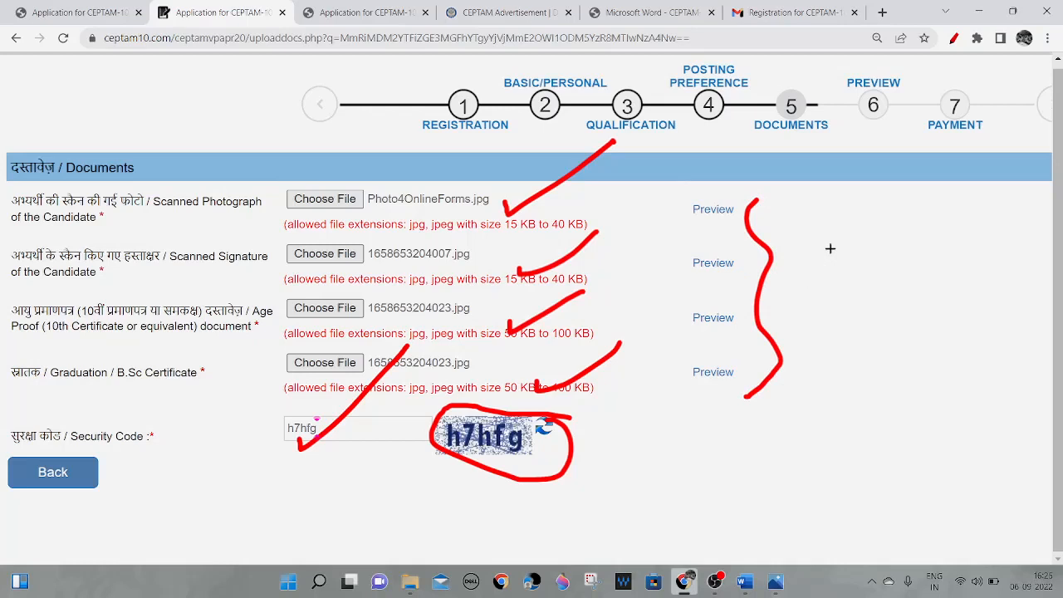
- Clear the ink marks and save the uploaded documents, confirming that they are correct
{"action": "scroll", "coordinate": [829, 249], "scroll_direction": "right", "scroll_amount": 4}
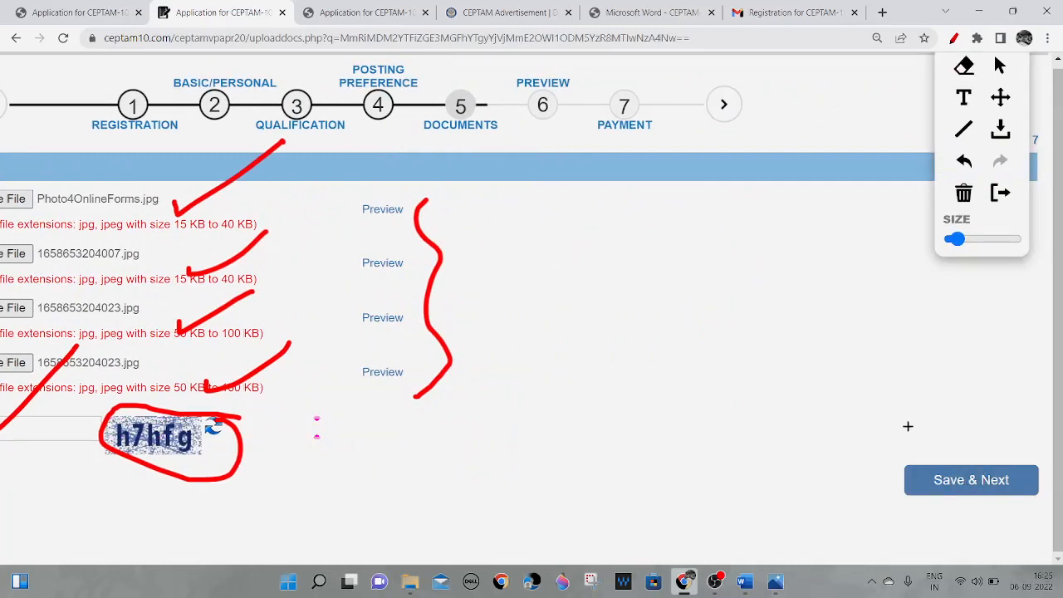
{"action": "key", "text": "Escape"}
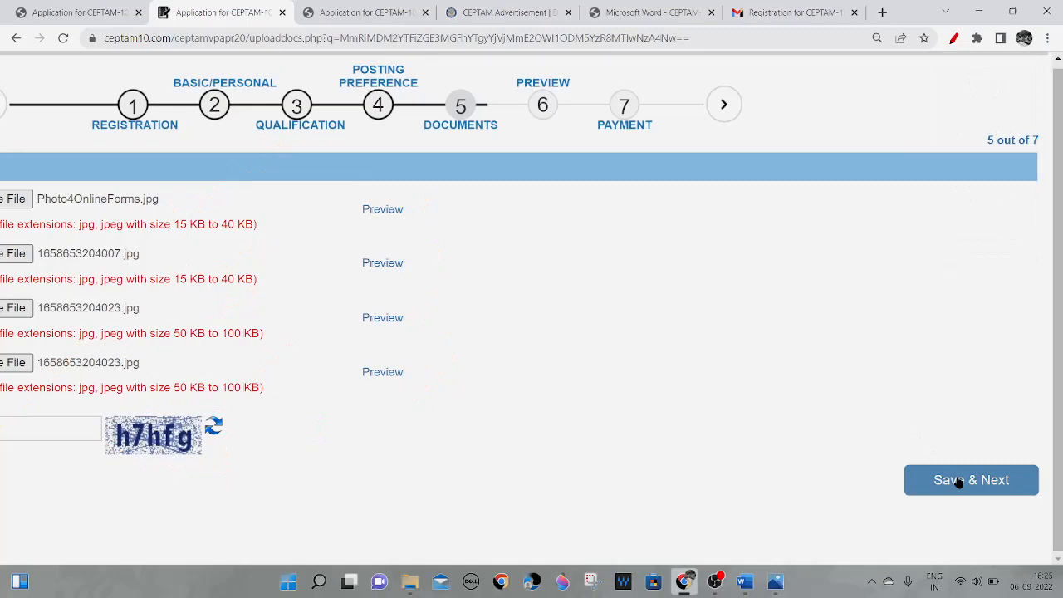
{"action": "left_click", "coordinate": [959, 483]}
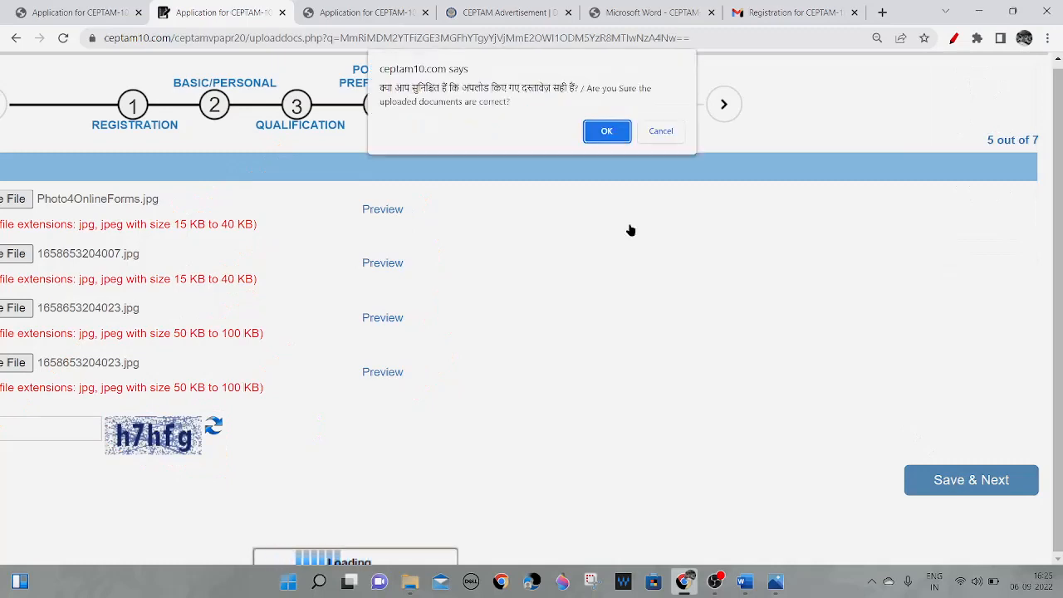
{"action": "left_click", "coordinate": [603, 133]}
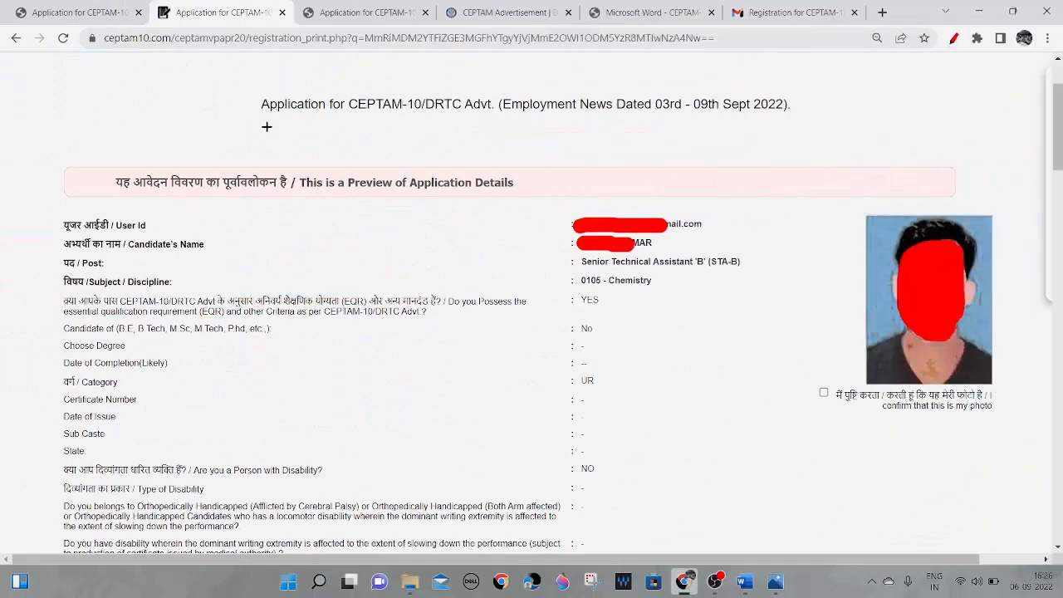
- Underline the CEPTAM-10/DRTC application heading and mark the preview banner and the subject/discipline row in red ink
{"action": "left_click", "coordinate": [266, 130]}
{"action": "left_click_drag", "start_coordinate": [266, 130], "coordinate": [390, 129]}
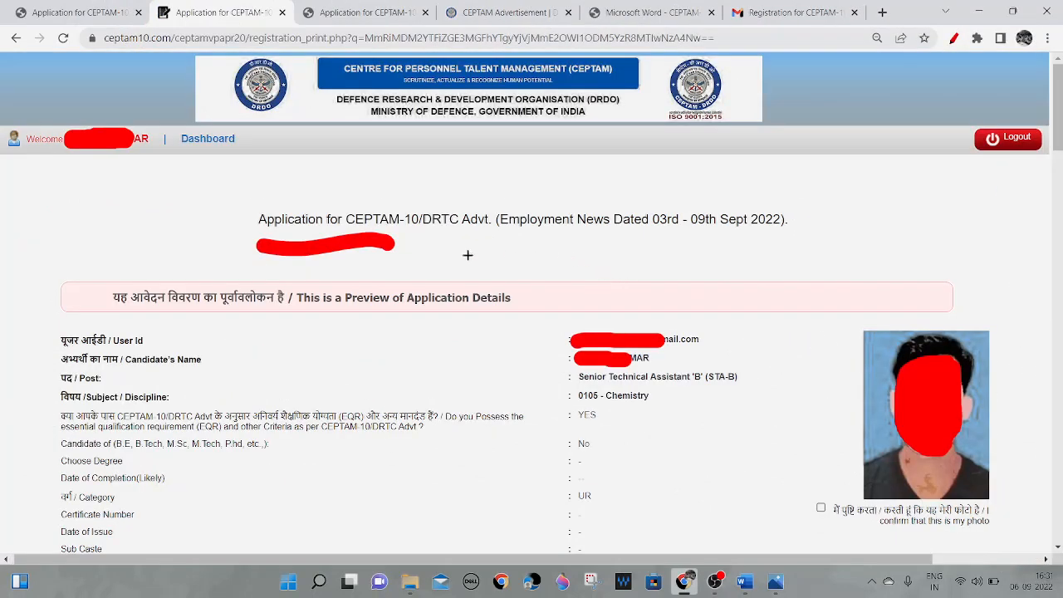
{"action": "left_click_drag", "start_coordinate": [441, 258], "coordinate": [573, 267]}
{"action": "left_click_drag", "start_coordinate": [628, 245], "coordinate": [862, 249]}
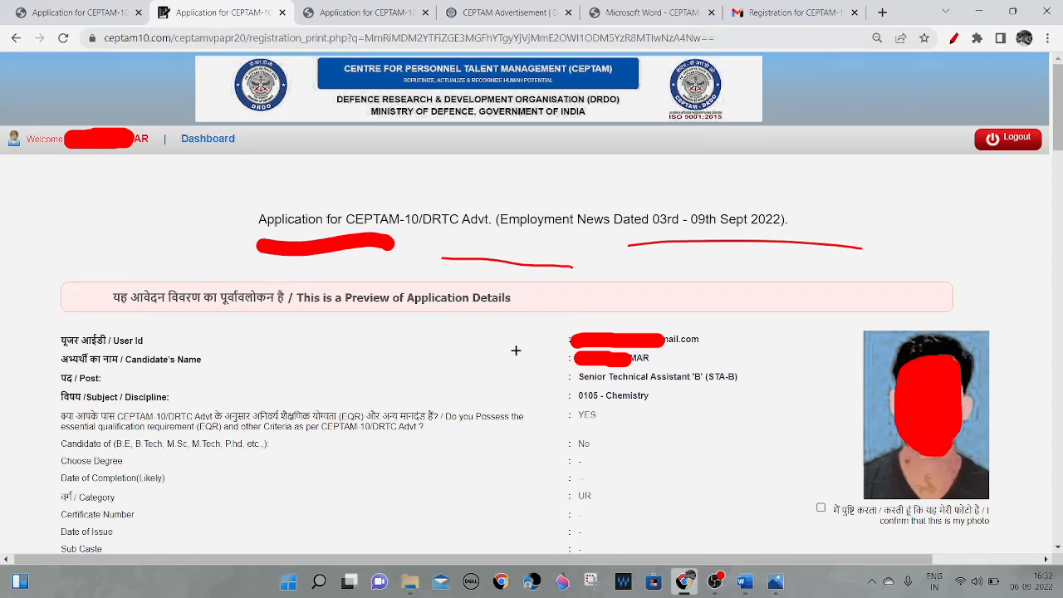
{"action": "left_click_drag", "start_coordinate": [474, 345], "coordinate": [576, 309]}
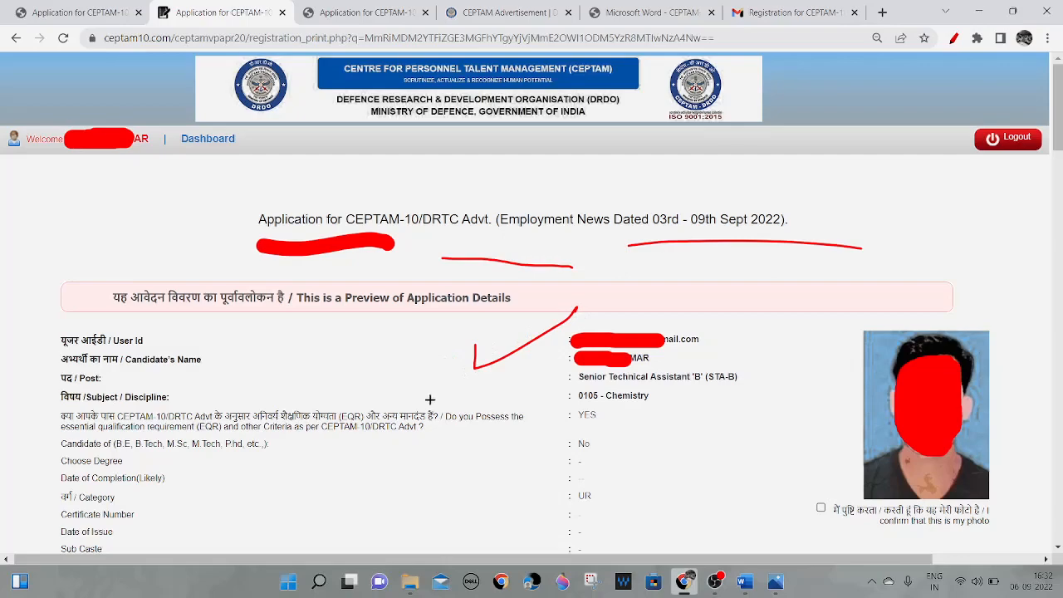
{"action": "mouse_move", "coordinate": [429, 400]}
{"action": "left_mouse_down"}
{"action": "mouse_move", "coordinate": [520, 373]}
{"action": "mouse_move", "coordinate": [588, 391]}
{"action": "left_mouse_up"}
- Mark the Identity Proof entry of the application preview with a red stroke
{"action": "scroll", "coordinate": [496, 454], "scroll_direction": "down", "scroll_amount": 5}
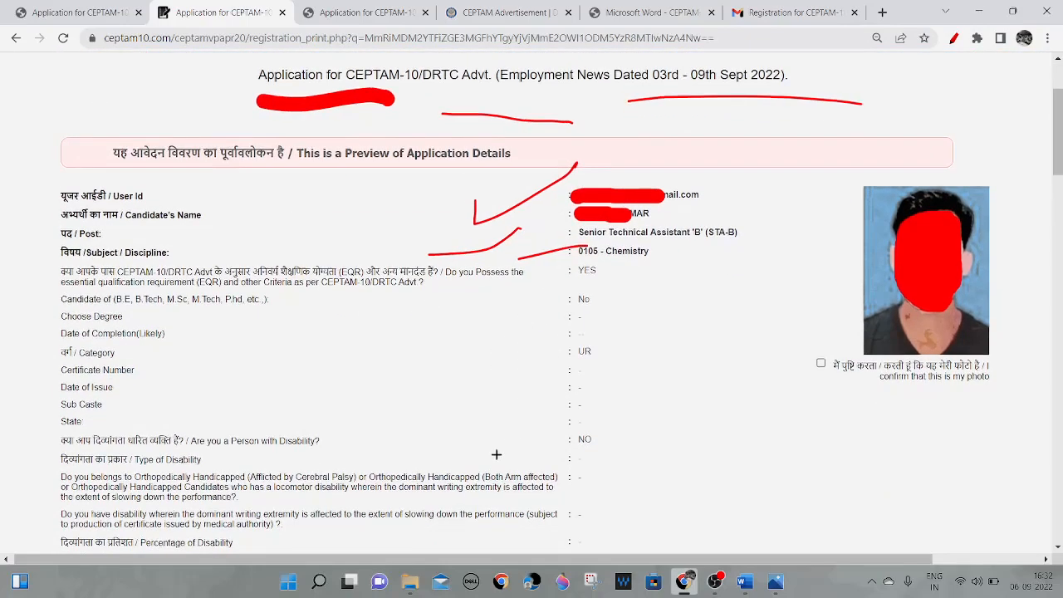
{"action": "scroll", "coordinate": [496, 455], "scroll_direction": "down", "scroll_amount": 6}
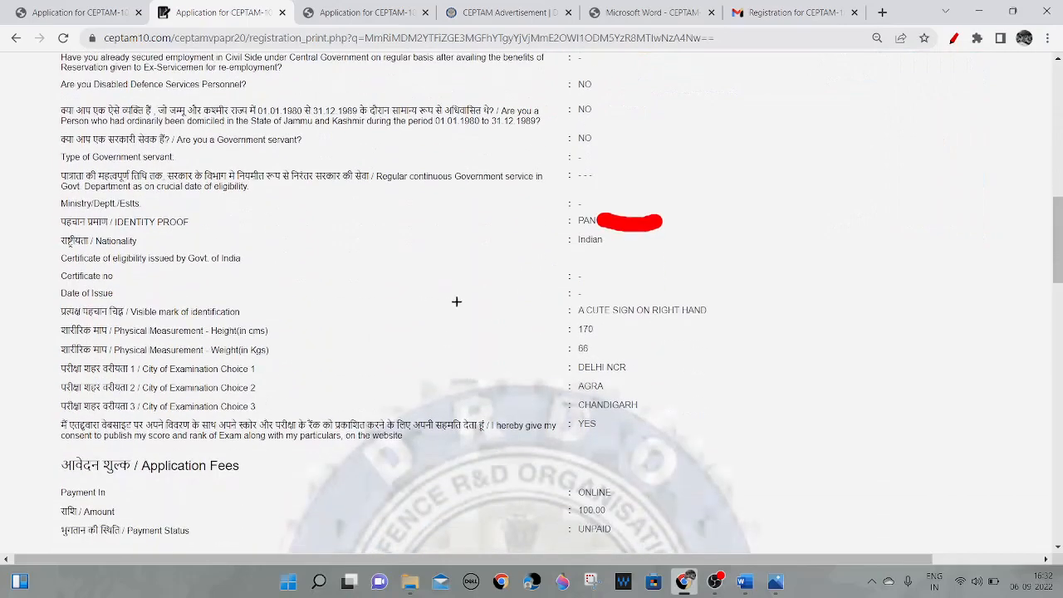
{"action": "left_click_drag", "start_coordinate": [442, 235], "coordinate": [565, 217]}
- Circle the fee amount and payment status, and mark the date of birth and parents' name entries in red ink
{"action": "scroll", "coordinate": [493, 357], "scroll_direction": "down", "scroll_amount": 4}
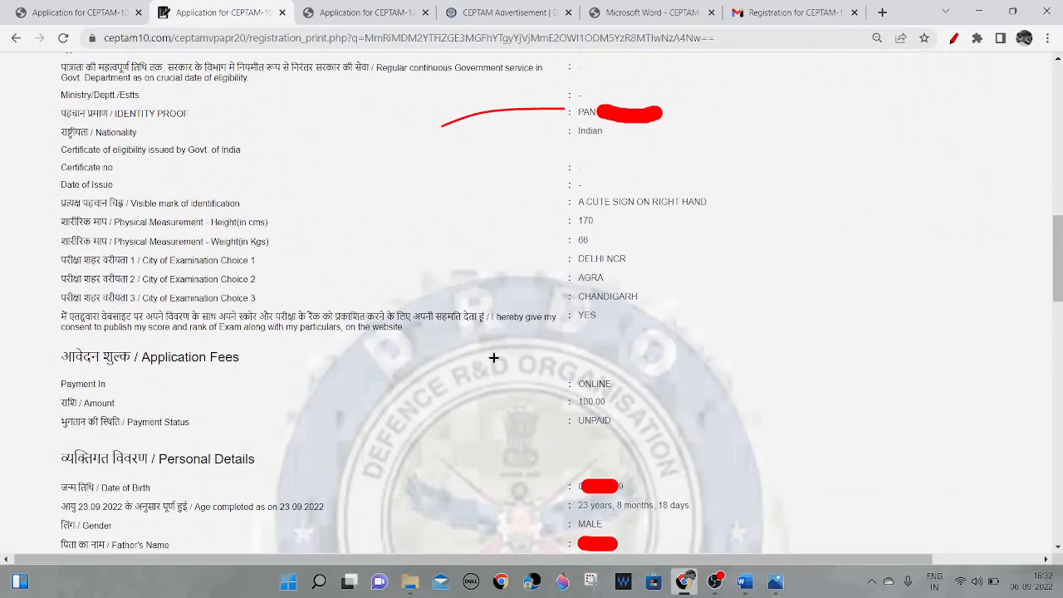
{"action": "scroll", "coordinate": [493, 357], "scroll_direction": "down", "scroll_amount": 2}
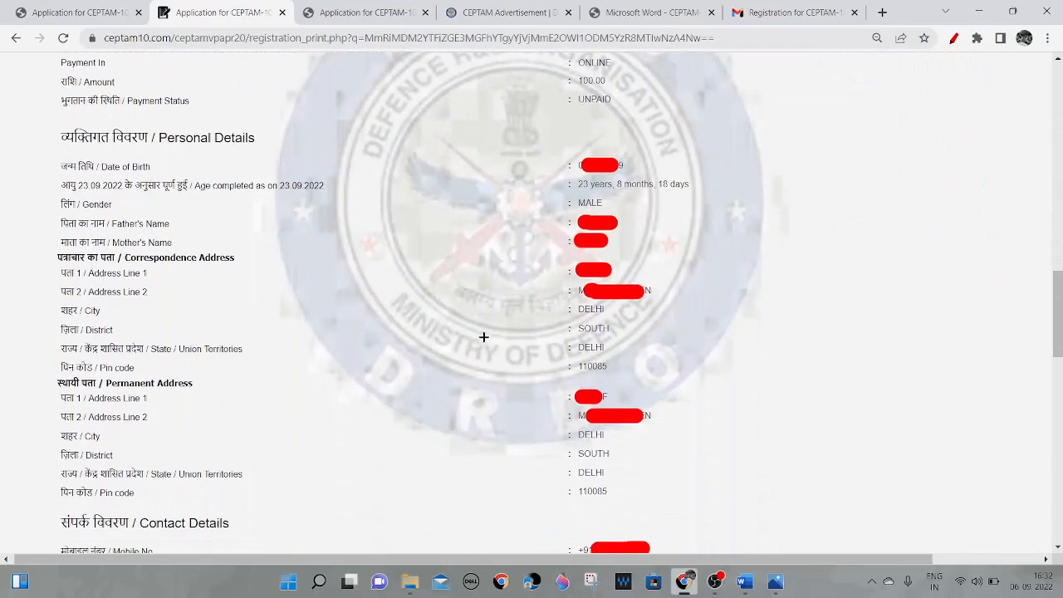
{"action": "mouse_move", "coordinate": [613, 68]}
{"action": "left_mouse_down"}
{"action": "mouse_move", "coordinate": [565, 66]}
{"action": "mouse_move", "coordinate": [591, 69]}
{"action": "mouse_move", "coordinate": [575, 76]}
{"action": "left_mouse_up"}
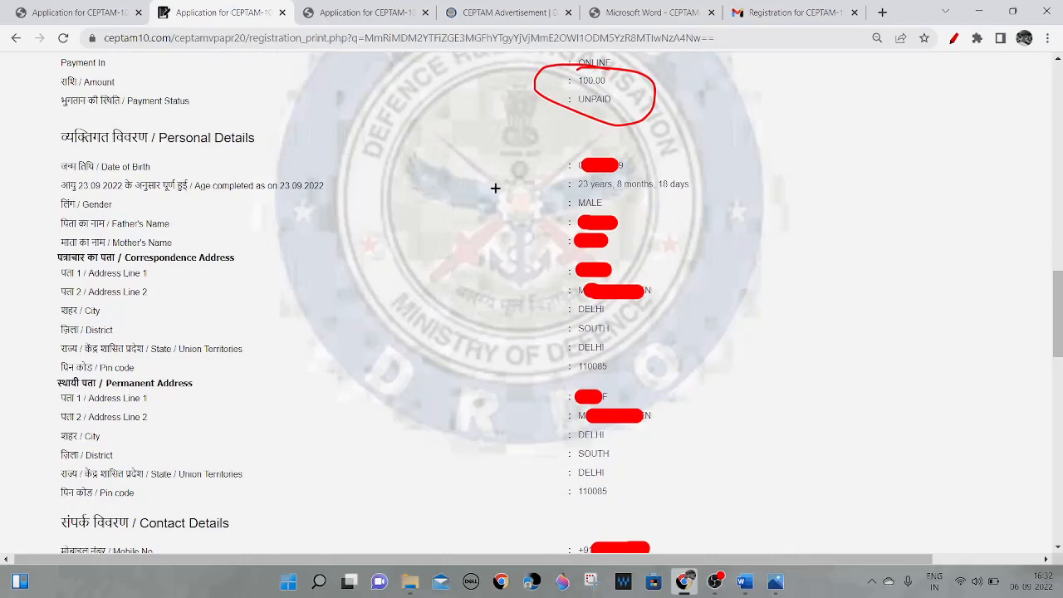
{"action": "left_click_drag", "start_coordinate": [509, 182], "coordinate": [671, 142]}
{"action": "left_click_drag", "start_coordinate": [432, 289], "coordinate": [621, 217]}
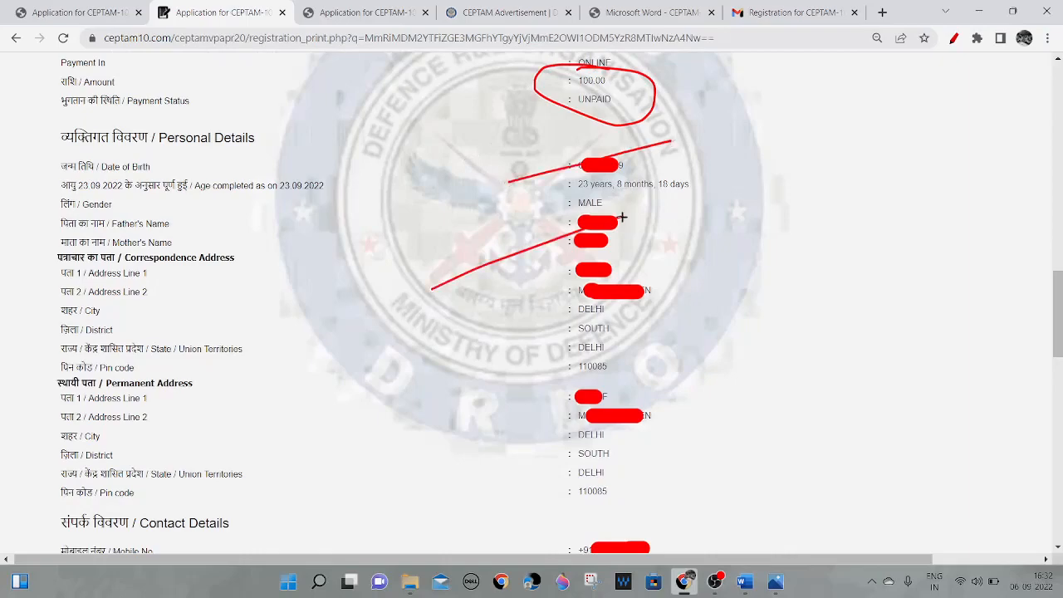
- Tick the Contact Details section and bracket the ordered list of posting stations in red ink
{"action": "scroll", "coordinate": [418, 463], "scroll_direction": "down", "scroll_amount": 5}
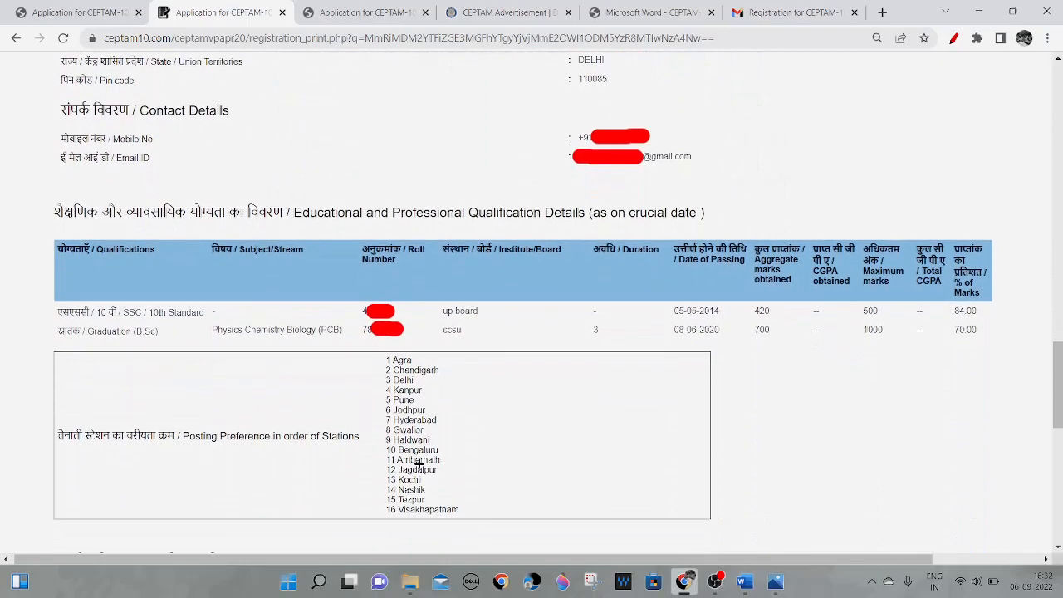
{"action": "mouse_move", "coordinate": [348, 152]}
{"action": "left_mouse_down"}
{"action": "mouse_move", "coordinate": [349, 183]}
{"action": "mouse_move", "coordinate": [507, 98]}
{"action": "left_mouse_up"}
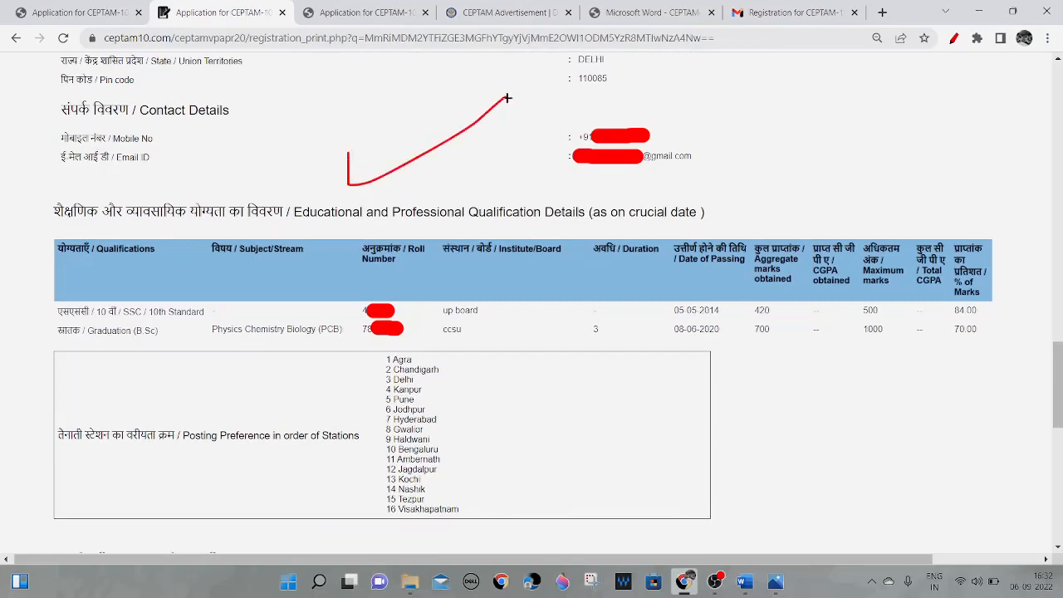
{"action": "scroll", "coordinate": [507, 98], "scroll_direction": "down", "scroll_amount": 3}
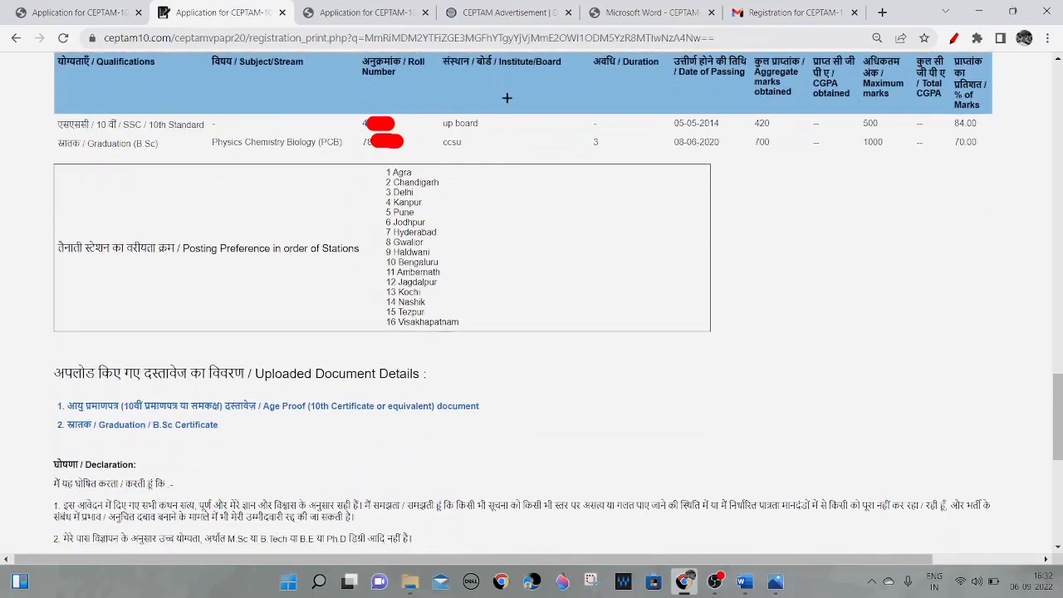
{"action": "mouse_move", "coordinate": [459, 150]}
{"action": "left_mouse_down"}
{"action": "mouse_move", "coordinate": [513, 261]}
{"action": "mouse_move", "coordinate": [479, 294]}
{"action": "left_mouse_up"}
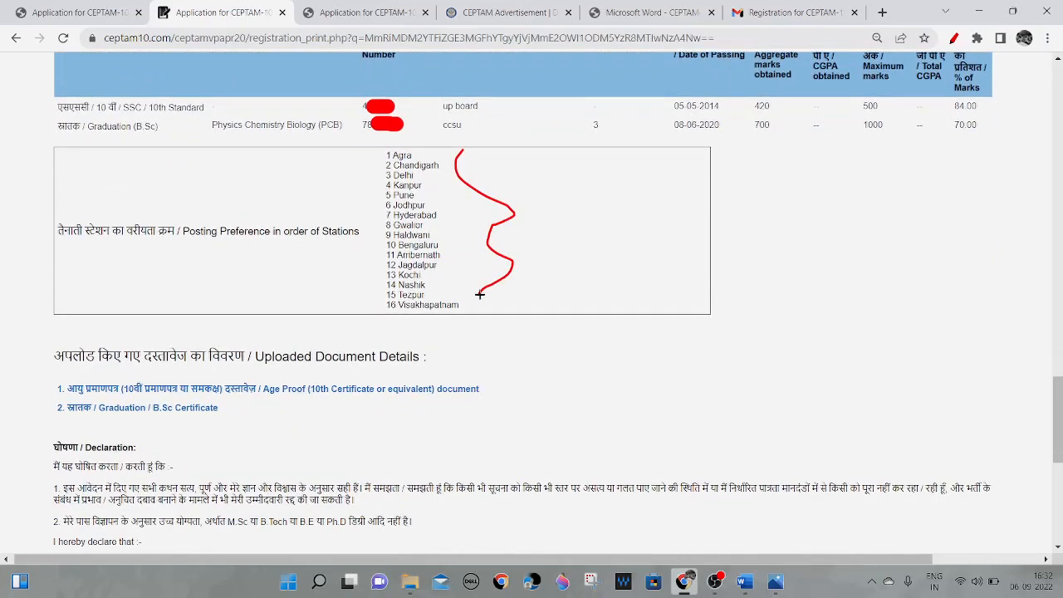
- Tick the graduation row of the qualification details table in red ink
{"action": "scroll", "coordinate": [604, 315], "scroll_direction": "down", "scroll_amount": 2}
{"action": "scroll", "coordinate": [604, 316], "scroll_direction": "up", "scroll_amount": 2}
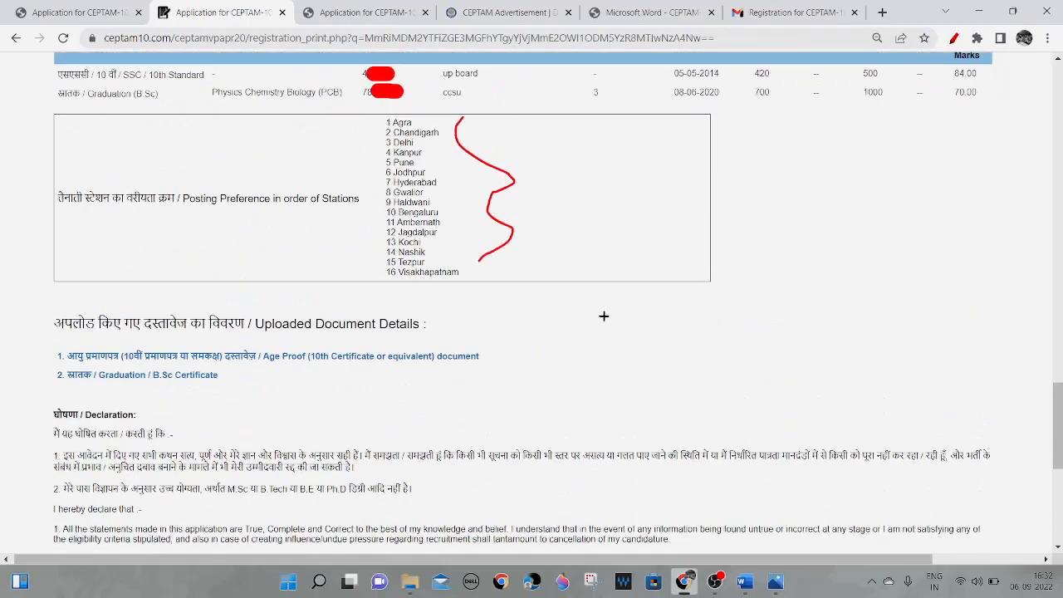
{"action": "scroll", "coordinate": [604, 315], "scroll_direction": "up", "scroll_amount": 1}
{"action": "left_click_drag", "start_coordinate": [631, 125], "coordinate": [720, 85]}
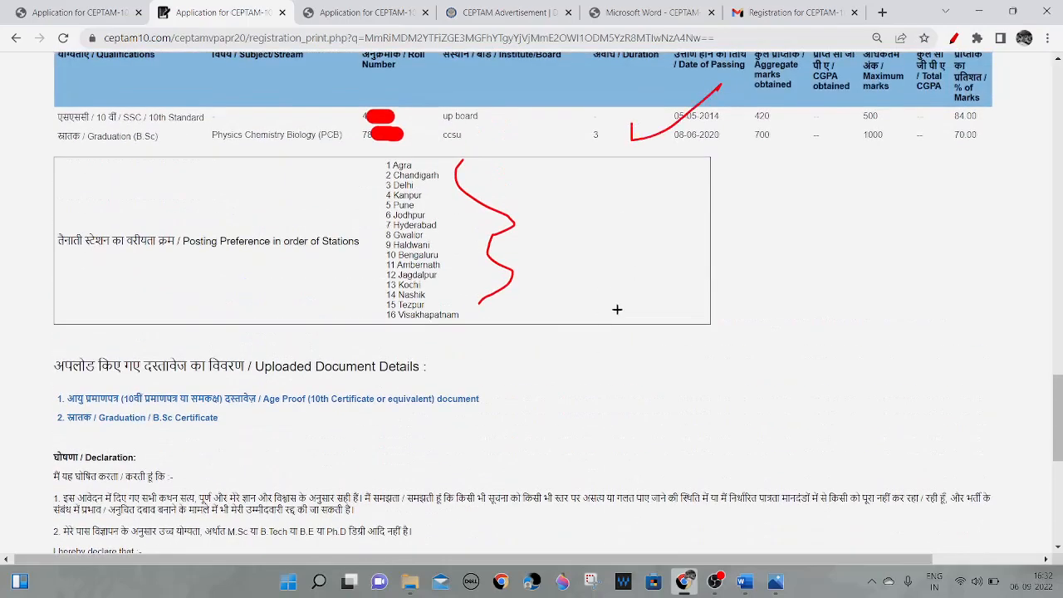
- Tick the Uploaded Document Details and Declaration area of the application preview in red ink
{"action": "scroll", "coordinate": [617, 309], "scroll_direction": "down", "scroll_amount": 3}
{"action": "scroll", "coordinate": [617, 309], "scroll_direction": "down", "scroll_amount": 3}
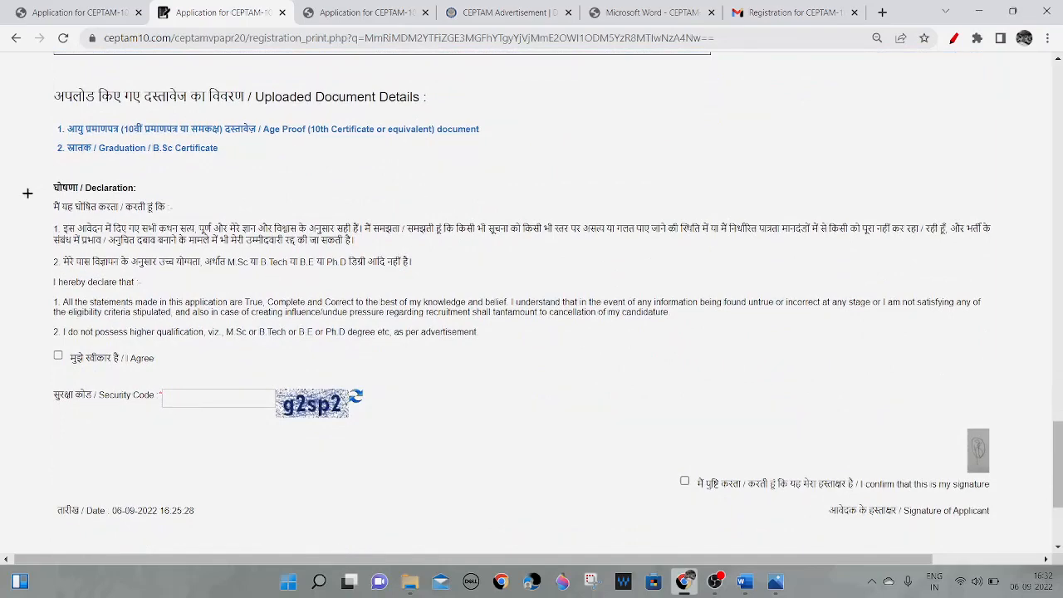
{"action": "left_click_drag", "start_coordinate": [28, 194], "coordinate": [182, 119]}
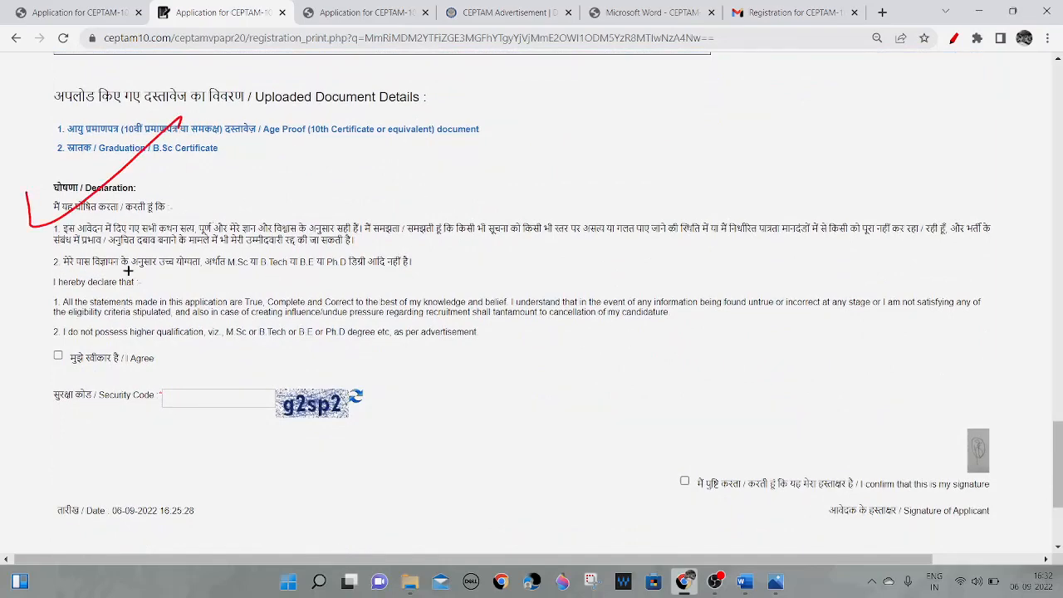
- Circle and tick the I Agree checkbox, then circle the security code image and tick its entry field in red ink
{"action": "mouse_move", "coordinate": [65, 346]}
{"action": "left_mouse_down"}
{"action": "mouse_move", "coordinate": [53, 375]}
{"action": "mouse_move", "coordinate": [57, 348]}
{"action": "left_mouse_up"}
{"action": "left_click_drag", "start_coordinate": [66, 358], "coordinate": [141, 314]}
{"action": "mouse_move", "coordinate": [337, 378]}
{"action": "left_mouse_down"}
{"action": "mouse_move", "coordinate": [268, 402]}
{"action": "mouse_move", "coordinate": [303, 383]}
{"action": "left_mouse_up"}
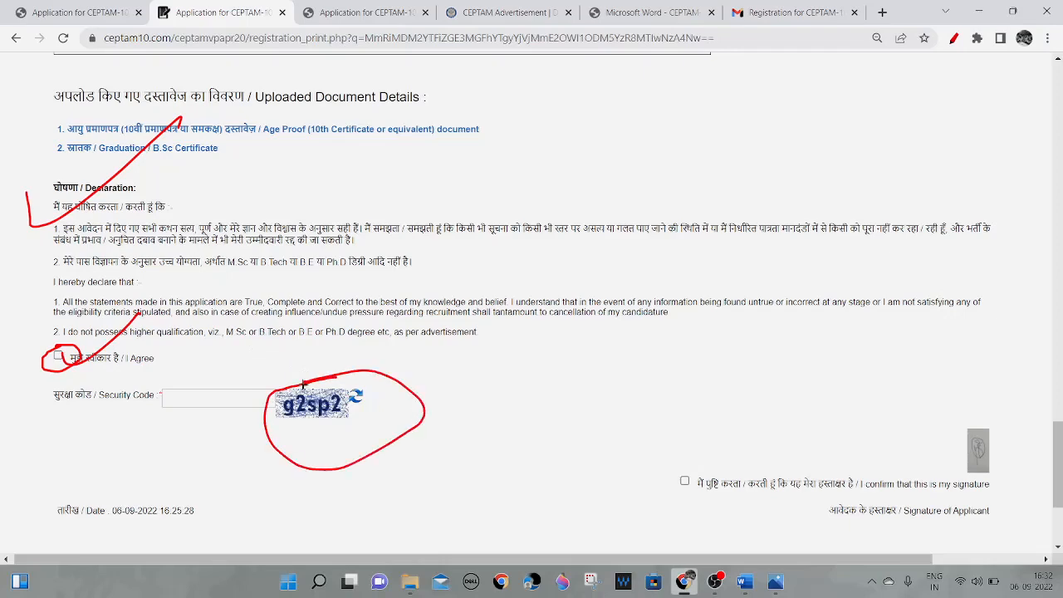
{"action": "left_click_drag", "start_coordinate": [153, 408], "coordinate": [213, 355]}
- Circle the signature confirmation checkbox, then circle and tick the Final Submit option in red ink
{"action": "scroll", "coordinate": [656, 436], "scroll_direction": "down", "scroll_amount": 1}
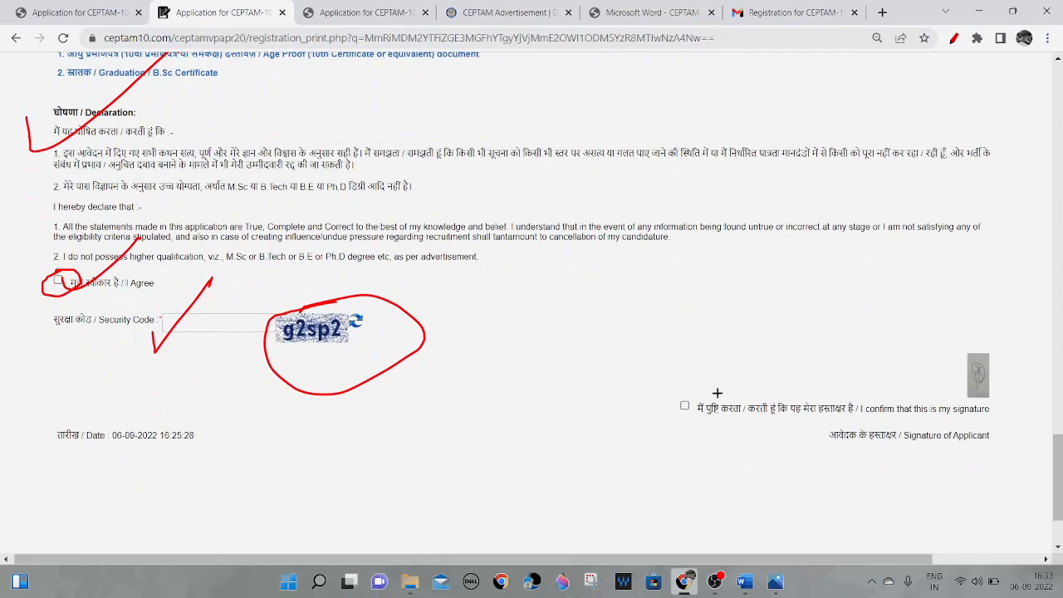
{"action": "mouse_move", "coordinate": [709, 385]}
{"action": "left_mouse_down"}
{"action": "mouse_move", "coordinate": [654, 407]}
{"action": "mouse_move", "coordinate": [696, 388]}
{"action": "left_mouse_up"}
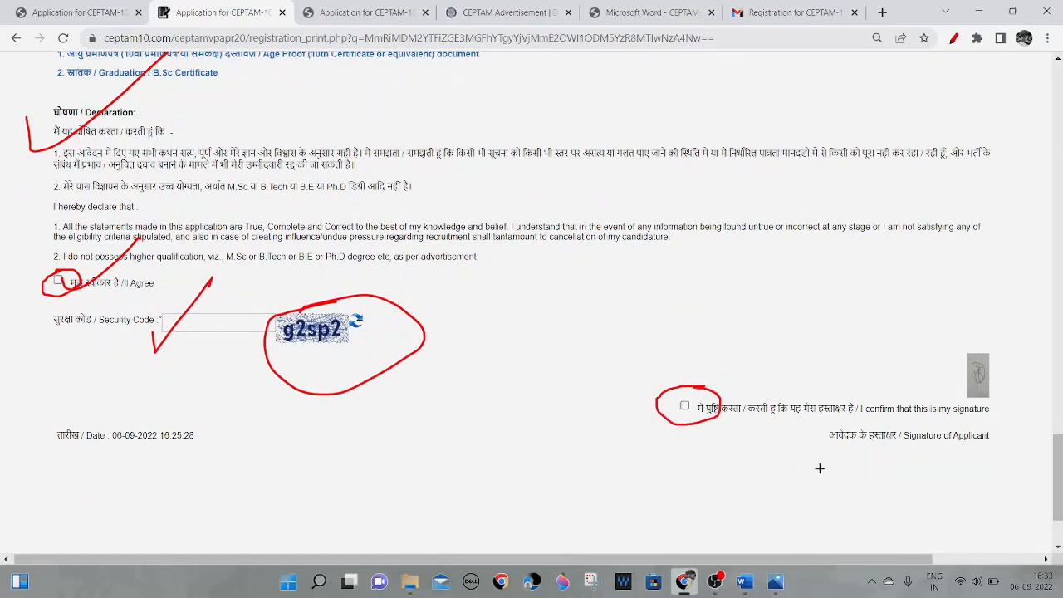
{"action": "scroll", "coordinate": [861, 486], "scroll_direction": "down", "scroll_amount": 2}
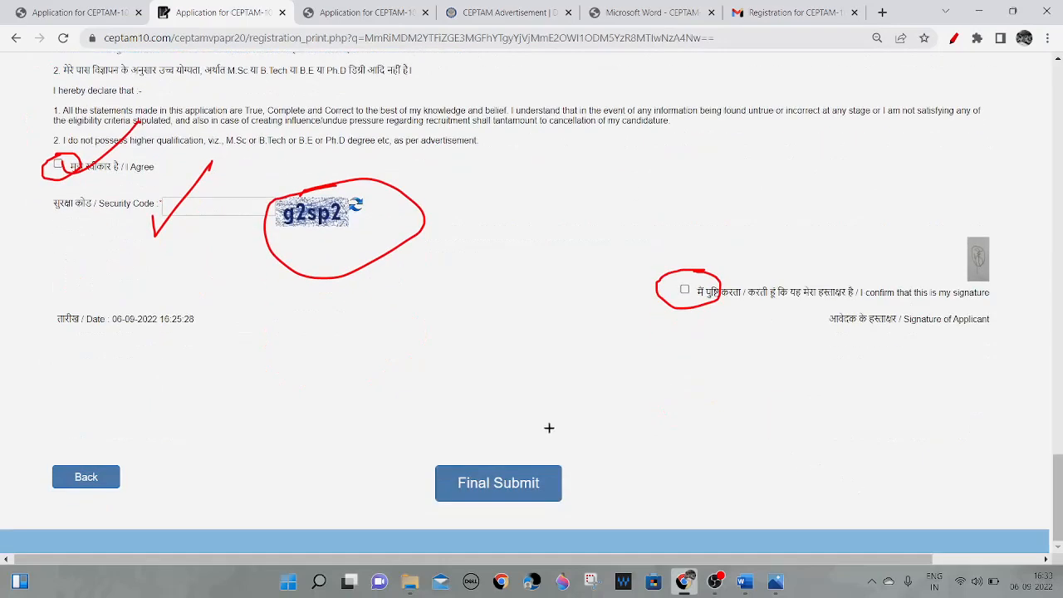
{"action": "mouse_move", "coordinate": [431, 405]}
{"action": "left_mouse_down"}
{"action": "mouse_move", "coordinate": [493, 526]}
{"action": "mouse_move", "coordinate": [427, 418]}
{"action": "mouse_move", "coordinate": [432, 427]}
{"action": "left_mouse_up"}
{"action": "mouse_move", "coordinate": [463, 387]}
{"action": "left_mouse_down"}
{"action": "mouse_move", "coordinate": [462, 422]}
{"action": "mouse_move", "coordinate": [570, 353]}
{"action": "left_mouse_up"}
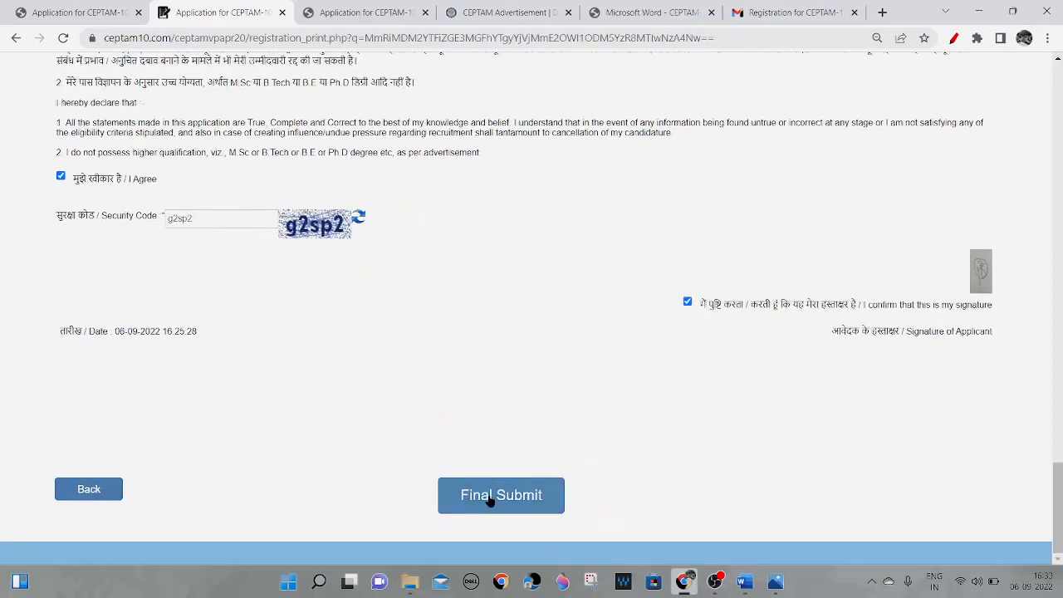
- Submit the application finally and accept both confirmation prompts to proceed to payment
{"action": "left_click", "coordinate": [489, 498]}
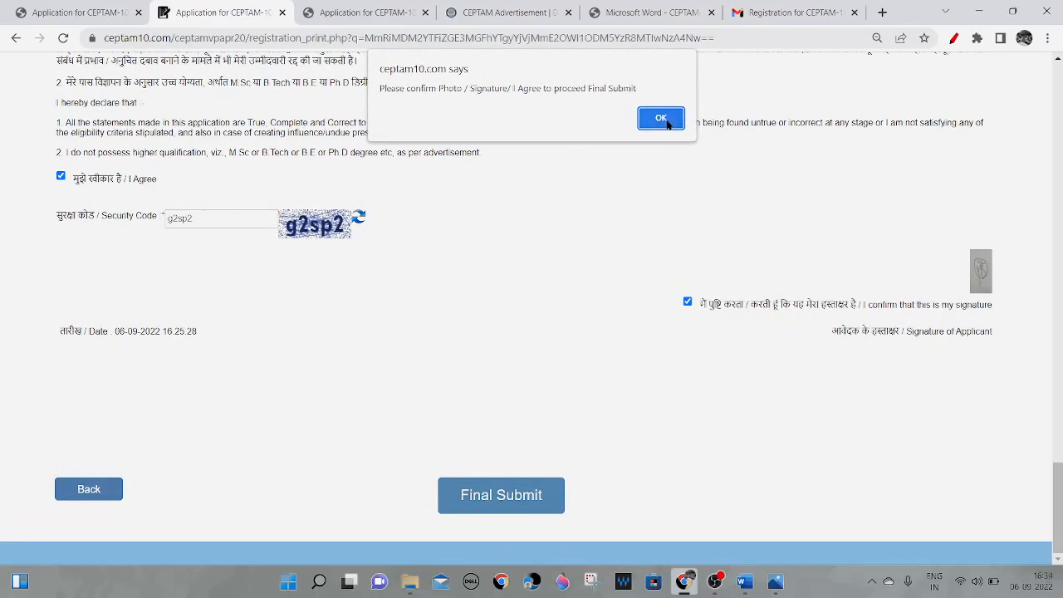
{"action": "left_click", "coordinate": [662, 119]}
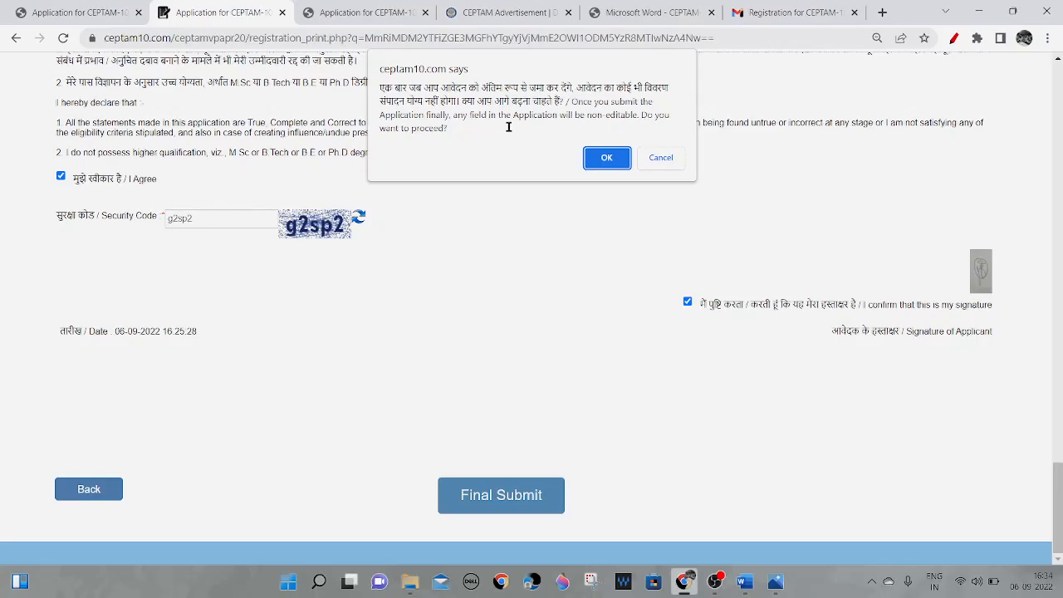
{"action": "left_click", "coordinate": [601, 161]}
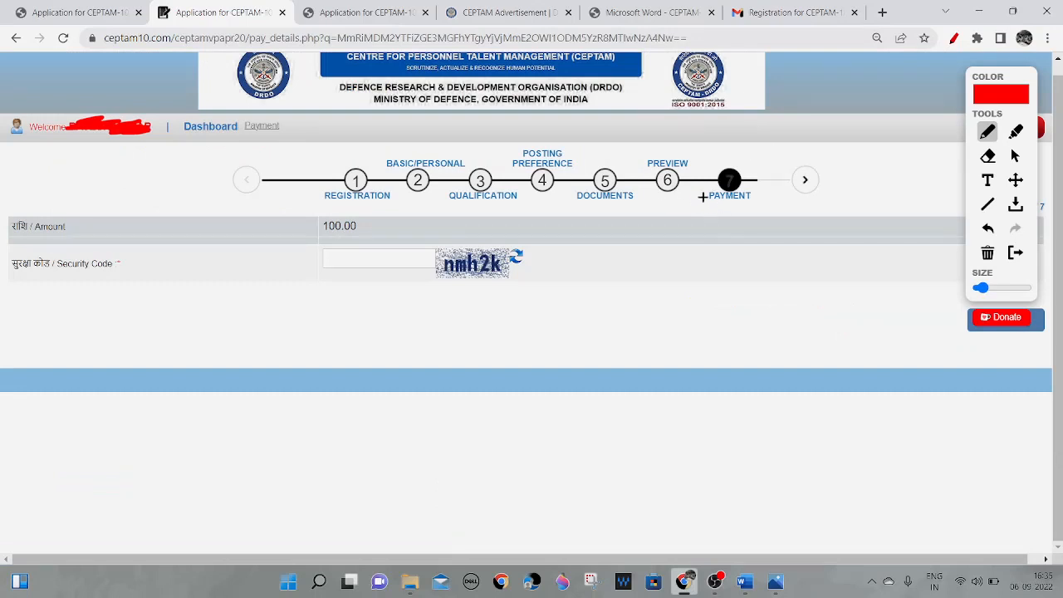
- Tick the Payment stage, circle the security code area, and tick the security code and fee amount in red ink
{"action": "left_click_drag", "start_coordinate": [701, 195], "coordinate": [782, 141]}
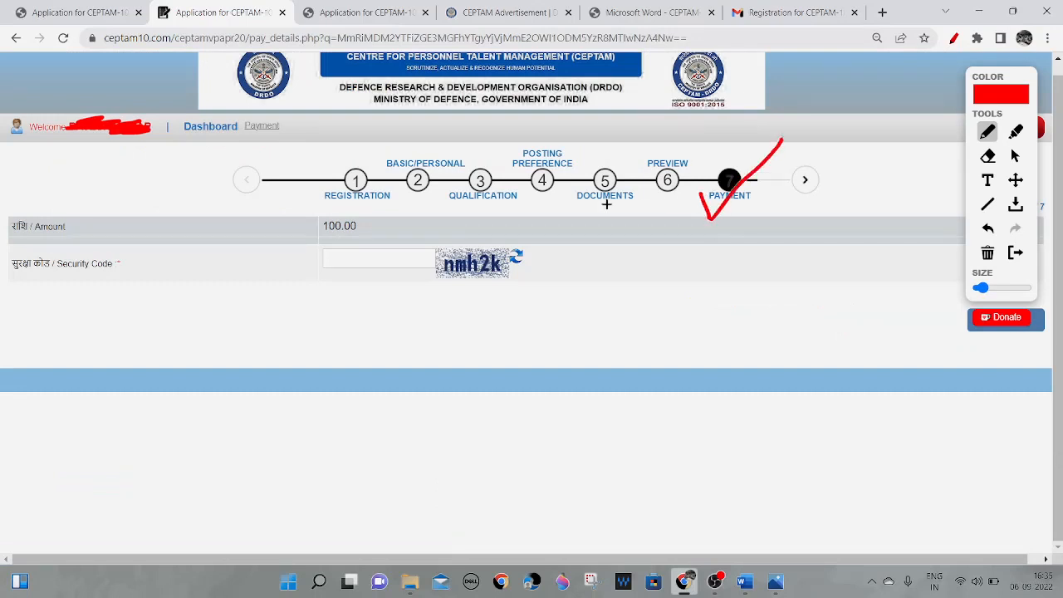
{"action": "mouse_move", "coordinate": [546, 226]}
{"action": "left_mouse_down"}
{"action": "mouse_move", "coordinate": [373, 235]}
{"action": "mouse_move", "coordinate": [598, 240]}
{"action": "mouse_move", "coordinate": [475, 245]}
{"action": "left_mouse_up"}
{"action": "left_click_drag", "start_coordinate": [302, 293], "coordinate": [415, 170]}
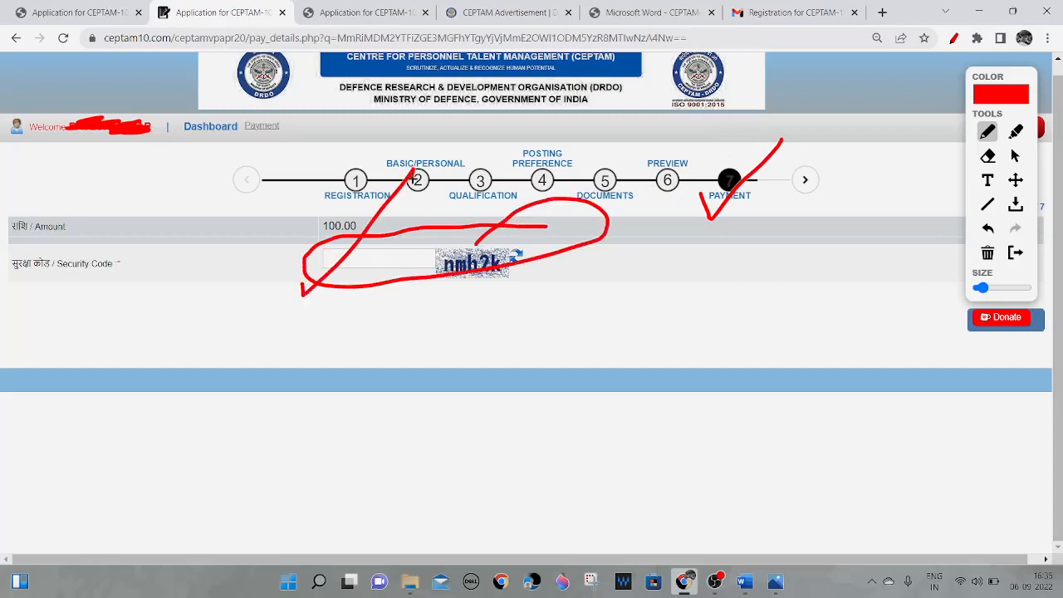
{"action": "left_click_drag", "start_coordinate": [279, 235], "coordinate": [330, 216]}
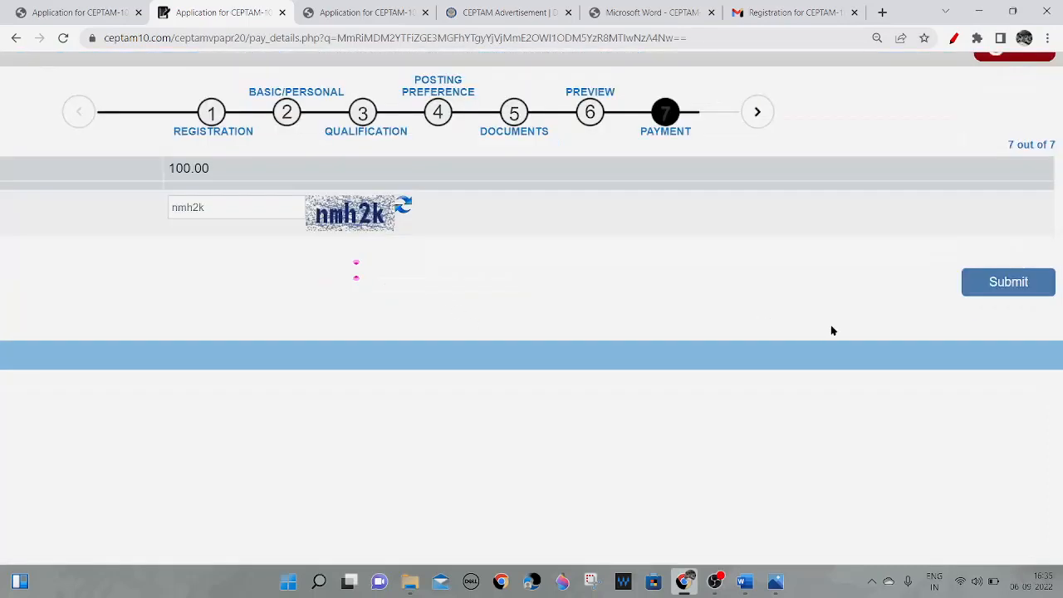
- Submit the payment page for the 100.00 fee and confirm the submission
{"action": "left_click", "coordinate": [994, 285]}
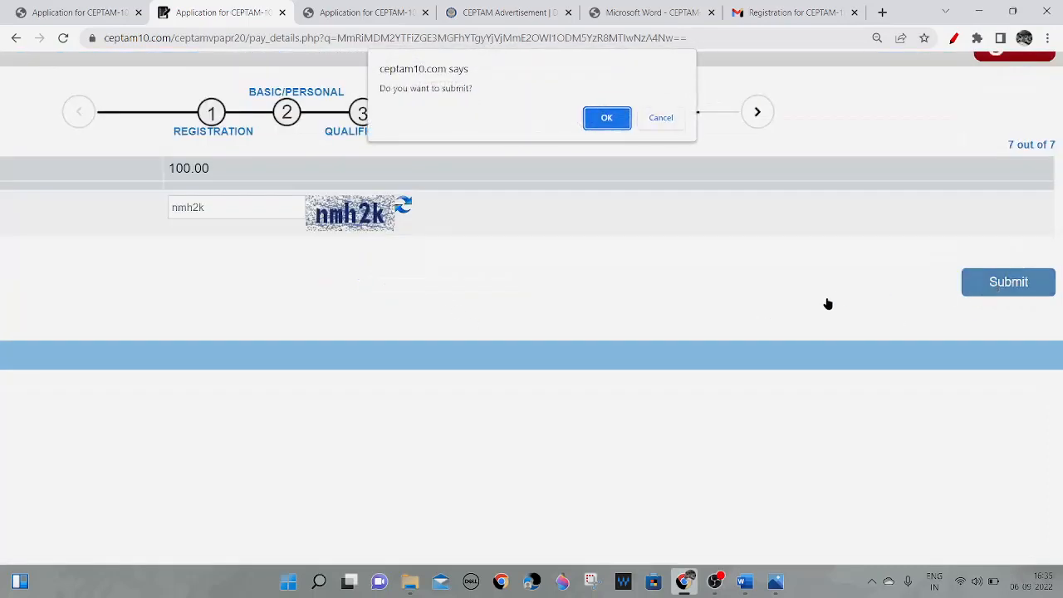
{"action": "left_click", "coordinate": [596, 121]}
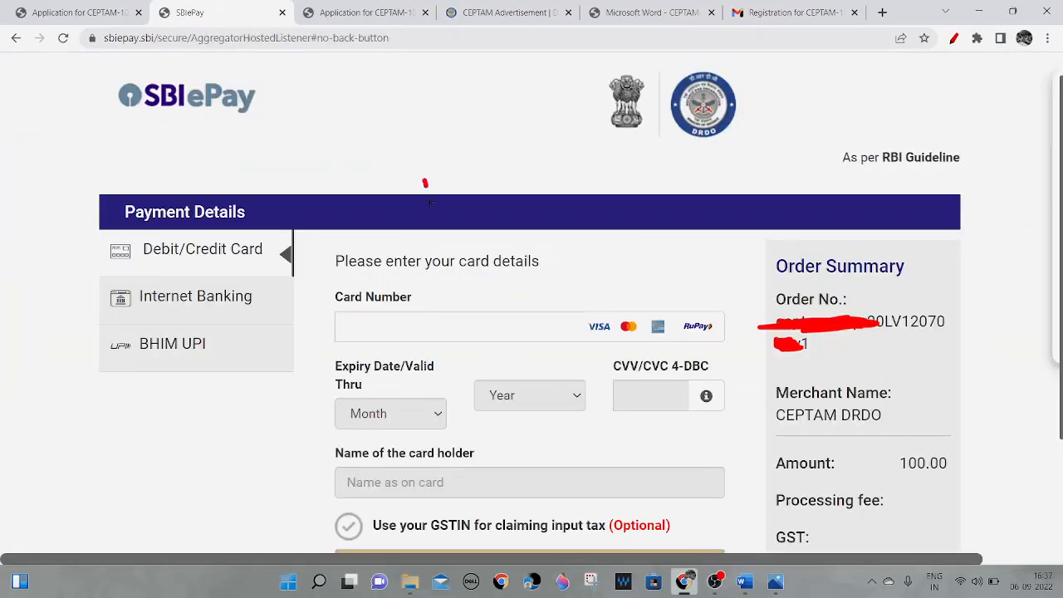
- Tick the Payment Details header and the Debit/Credit Card, Internet Banking and BHIM UPI methods in red ink
{"action": "left_click_drag", "start_coordinate": [429, 202], "coordinate": [592, 54]}
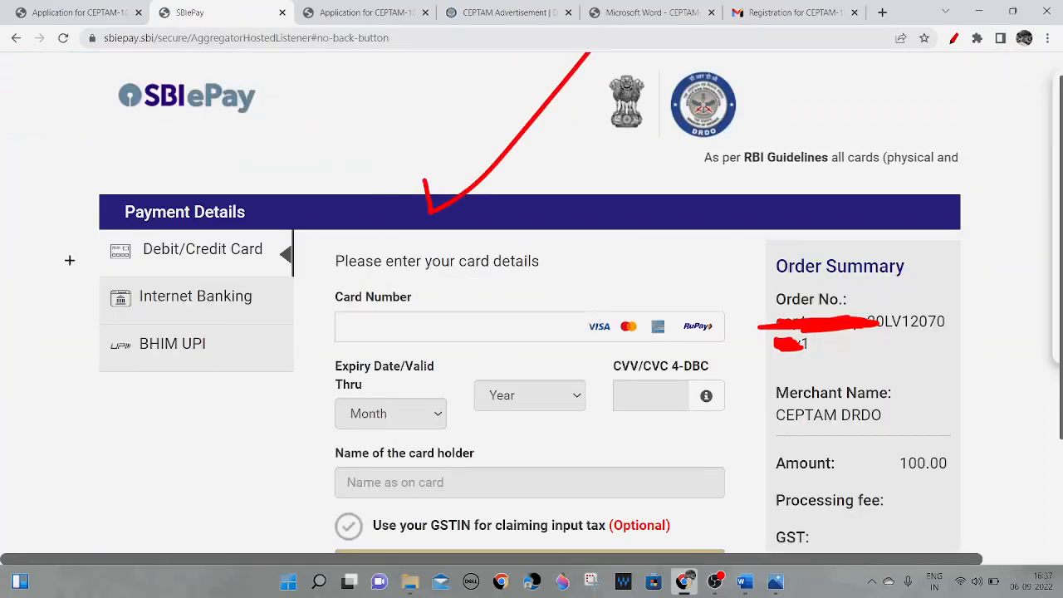
{"action": "left_click_drag", "start_coordinate": [70, 260], "coordinate": [133, 237]}
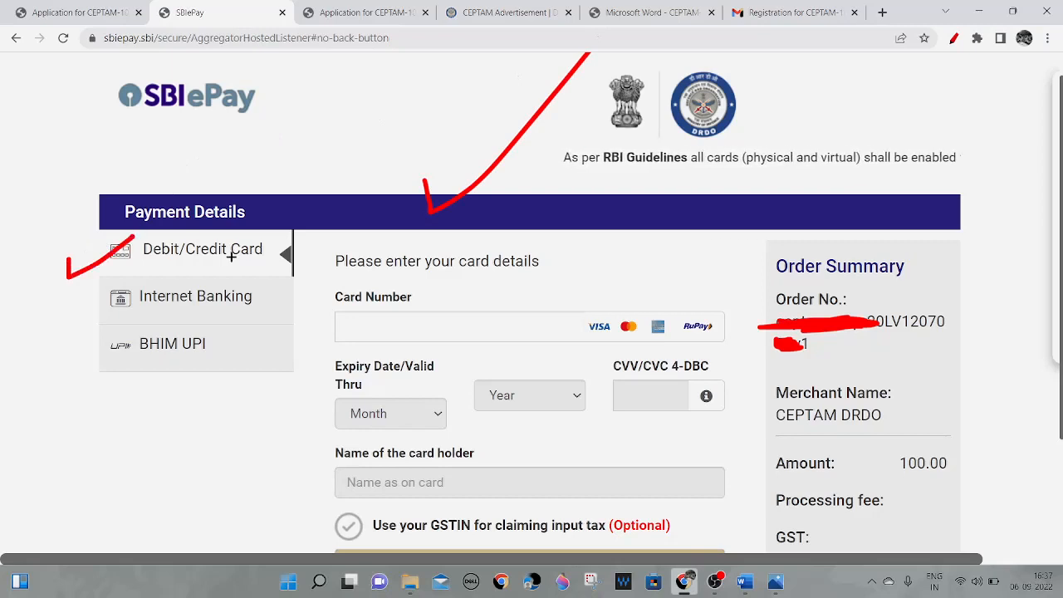
{"action": "left_click_drag", "start_coordinate": [69, 324], "coordinate": [140, 288]}
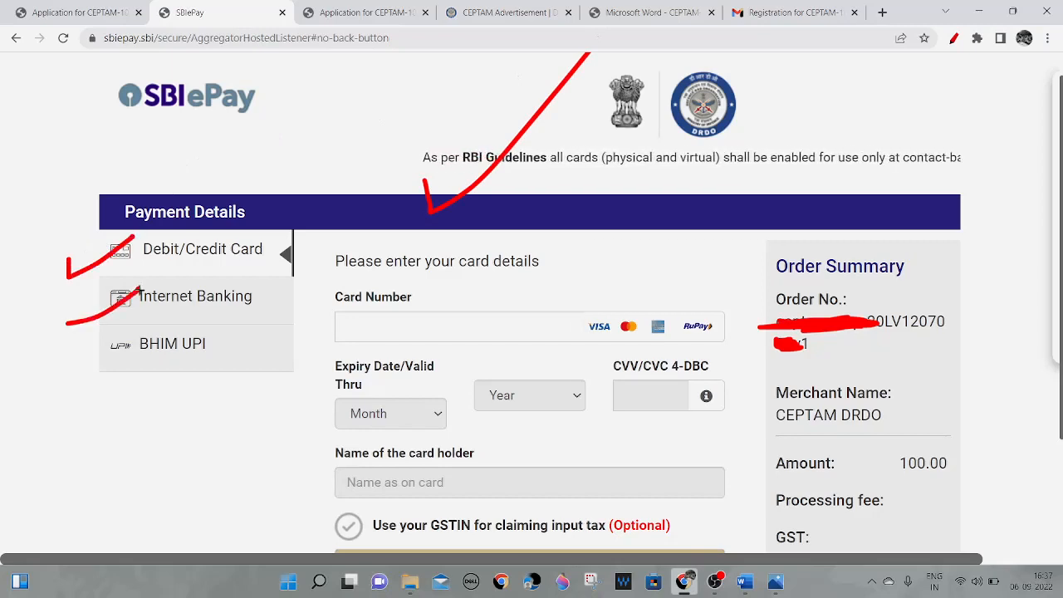
{"action": "left_click_drag", "start_coordinate": [74, 359], "coordinate": [143, 334]}
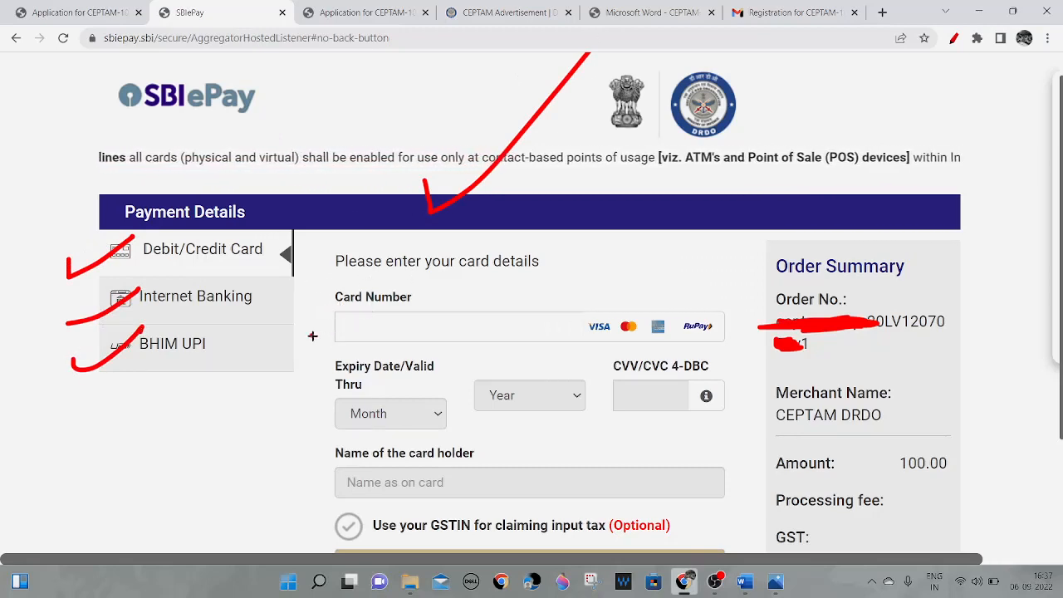
- Tick the card number, expiry month and year, CVV and card holder name fields, and circle Pay Now in red ink
{"action": "left_click_drag", "start_coordinate": [310, 338], "coordinate": [407, 259]}
{"action": "mouse_move", "coordinate": [316, 424]}
{"action": "left_mouse_down"}
{"action": "mouse_move", "coordinate": [332, 427]}
{"action": "mouse_move", "coordinate": [392, 385]}
{"action": "left_mouse_up"}
{"action": "left_click_drag", "start_coordinate": [477, 418], "coordinate": [559, 363]}
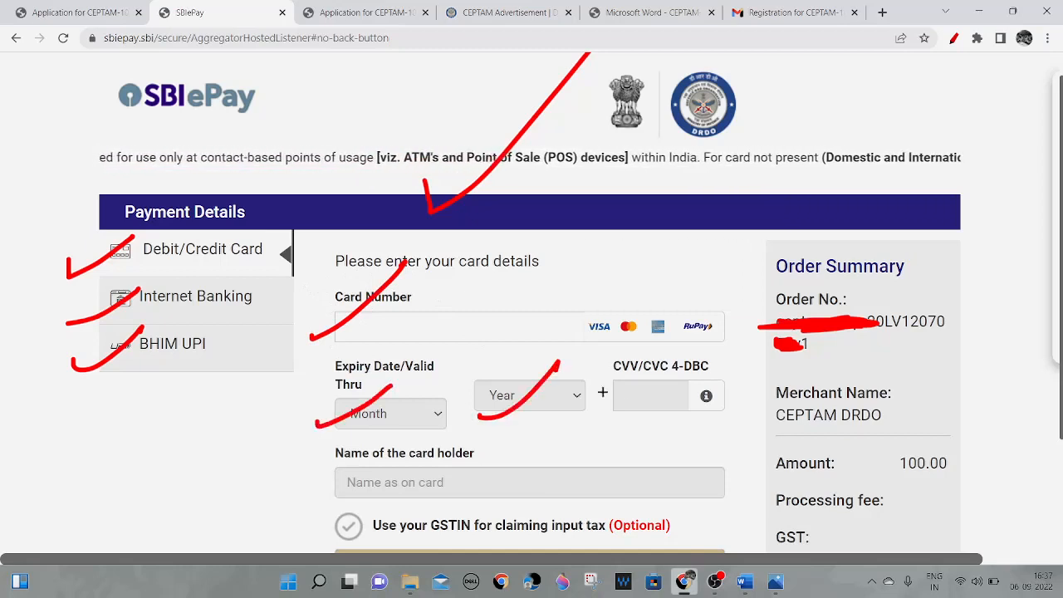
{"action": "left_click_drag", "start_coordinate": [635, 422], "coordinate": [738, 331]}
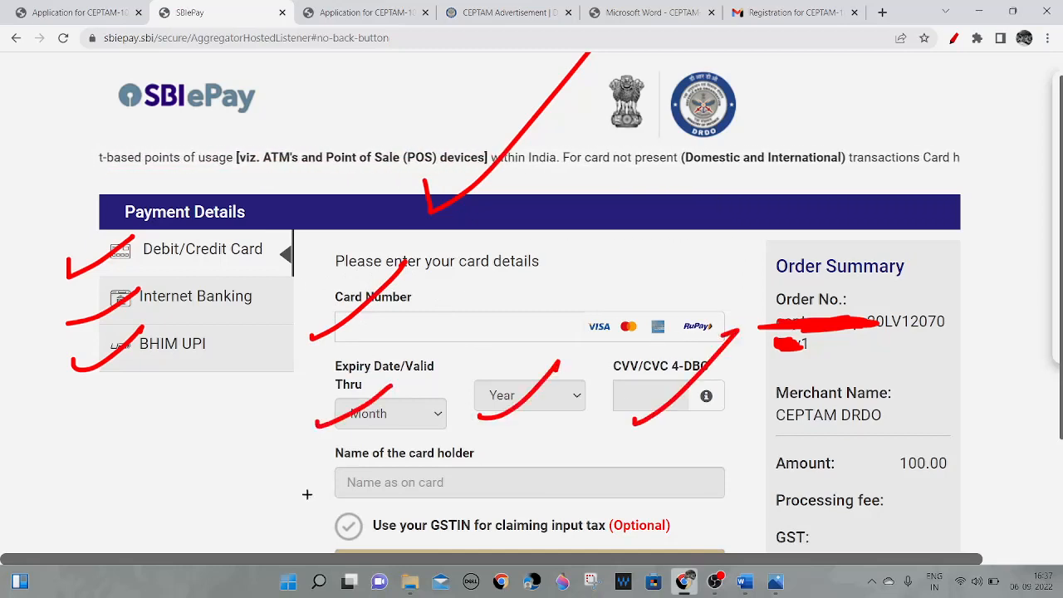
{"action": "left_click_drag", "start_coordinate": [305, 506], "coordinate": [432, 427]}
{"action": "scroll", "coordinate": [428, 428], "scroll_direction": "down", "scroll_amount": 2}
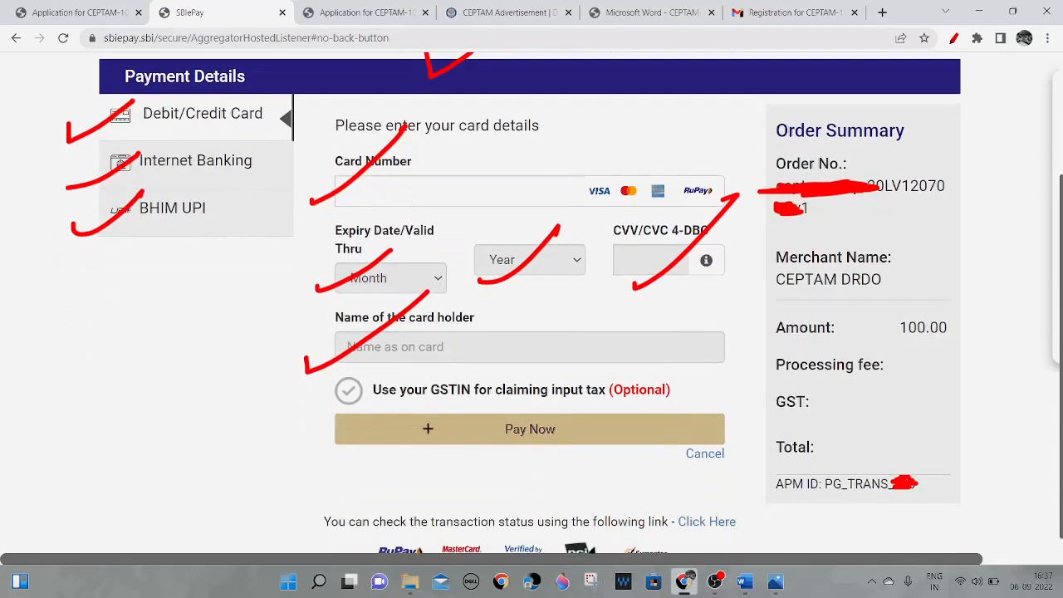
{"action": "mouse_move", "coordinate": [530, 415]}
{"action": "left_mouse_down"}
{"action": "mouse_move", "coordinate": [496, 426]}
{"action": "mouse_move", "coordinate": [534, 415]}
{"action": "left_mouse_up"}
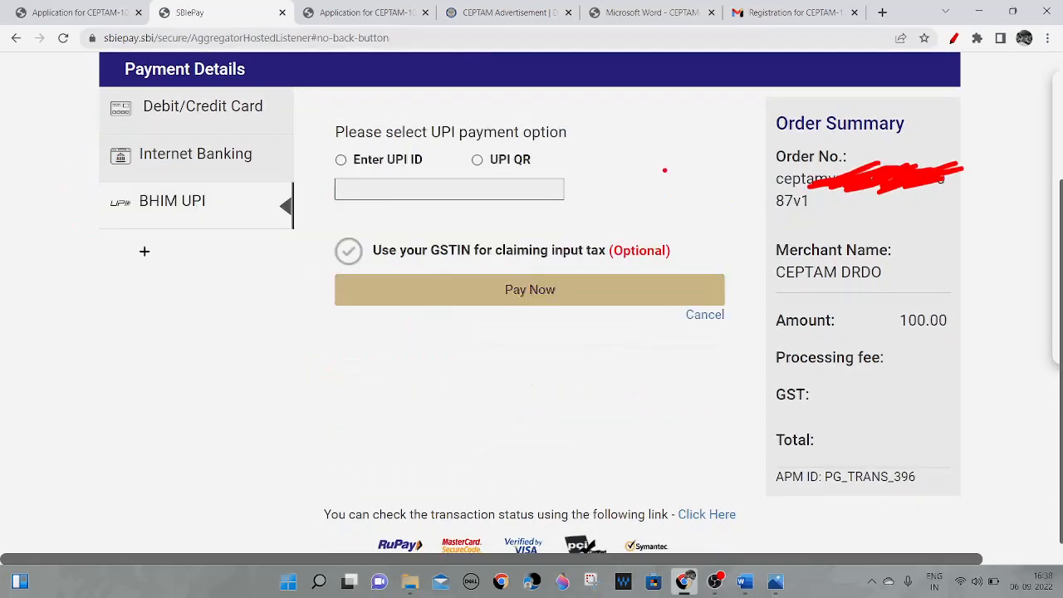
- Tick the BHIM UPI method with its Enter UPI ID and UPI QR options, and circle UPI QR and Pay Now in red ink
{"action": "left_click_drag", "start_coordinate": [76, 234], "coordinate": [186, 184]}
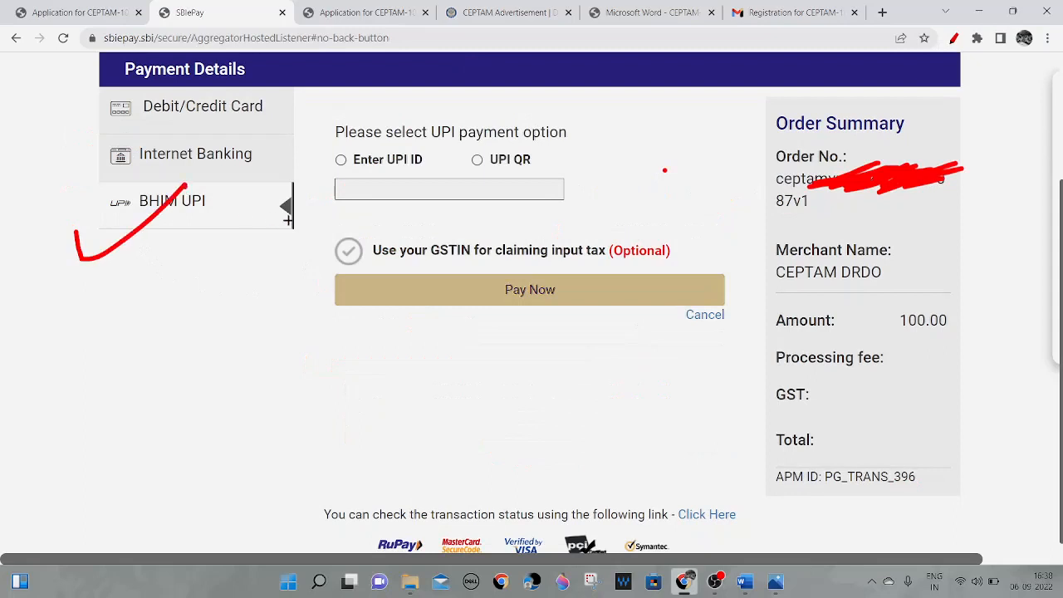
{"action": "left_click_drag", "start_coordinate": [313, 150], "coordinate": [365, 141]}
{"action": "left_click_drag", "start_coordinate": [449, 173], "coordinate": [489, 145]}
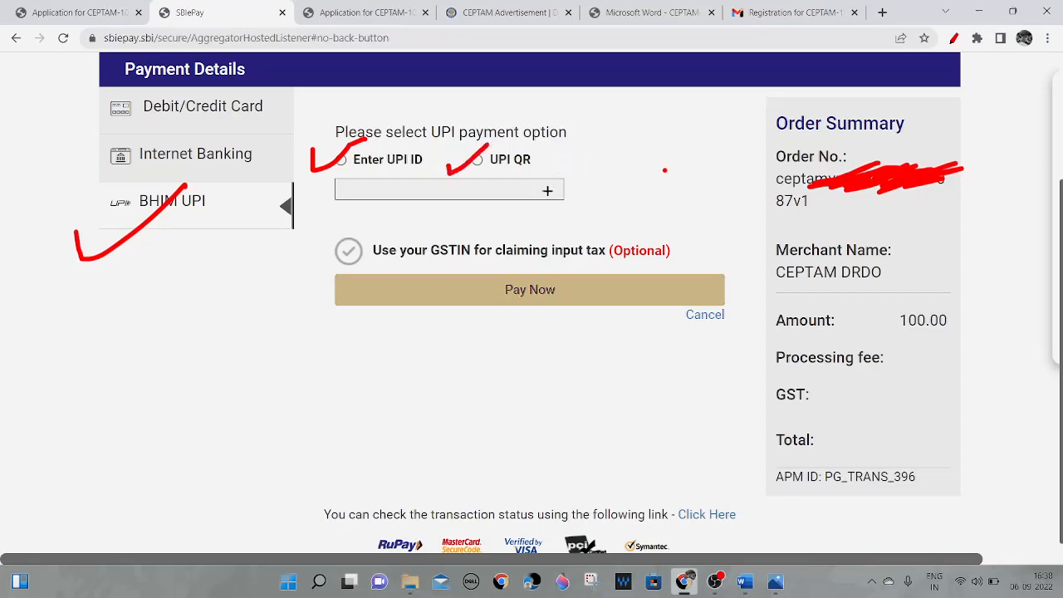
{"action": "mouse_move", "coordinate": [541, 146]}
{"action": "left_mouse_down"}
{"action": "mouse_move", "coordinate": [506, 131]}
{"action": "mouse_move", "coordinate": [532, 173]}
{"action": "mouse_move", "coordinate": [509, 138]}
{"action": "left_mouse_up"}
{"action": "mouse_move", "coordinate": [571, 274]}
{"action": "left_mouse_down"}
{"action": "mouse_move", "coordinate": [480, 277]}
{"action": "mouse_move", "coordinate": [551, 274]}
{"action": "mouse_move", "coordinate": [539, 272]}
{"action": "left_mouse_up"}
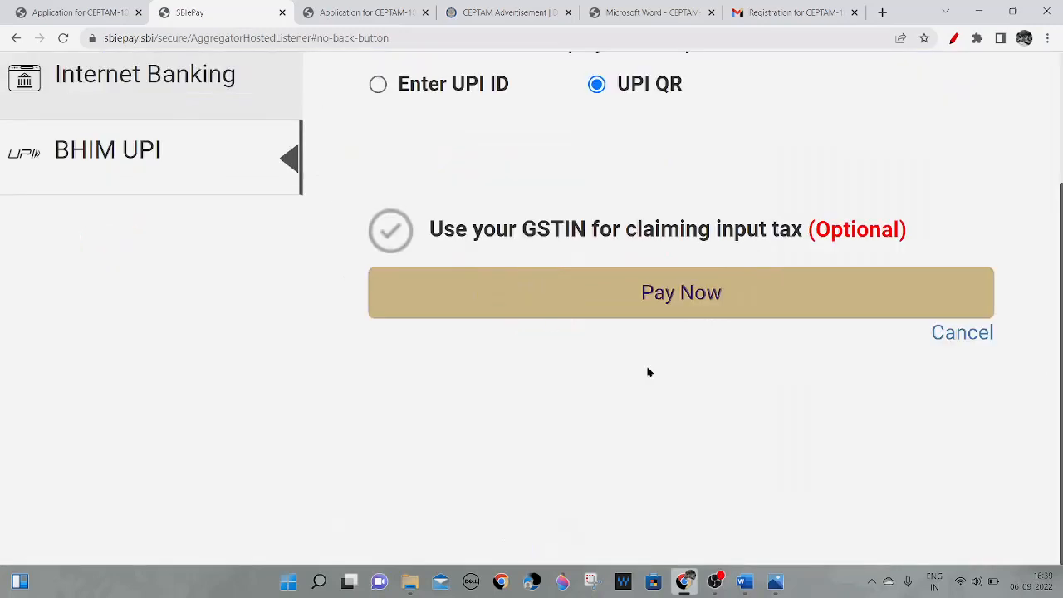
- Start the fee payment by UPI QR and mark the Scan UPI QR page and its countdown area in red ink
{"action": "left_click", "coordinate": [668, 294]}
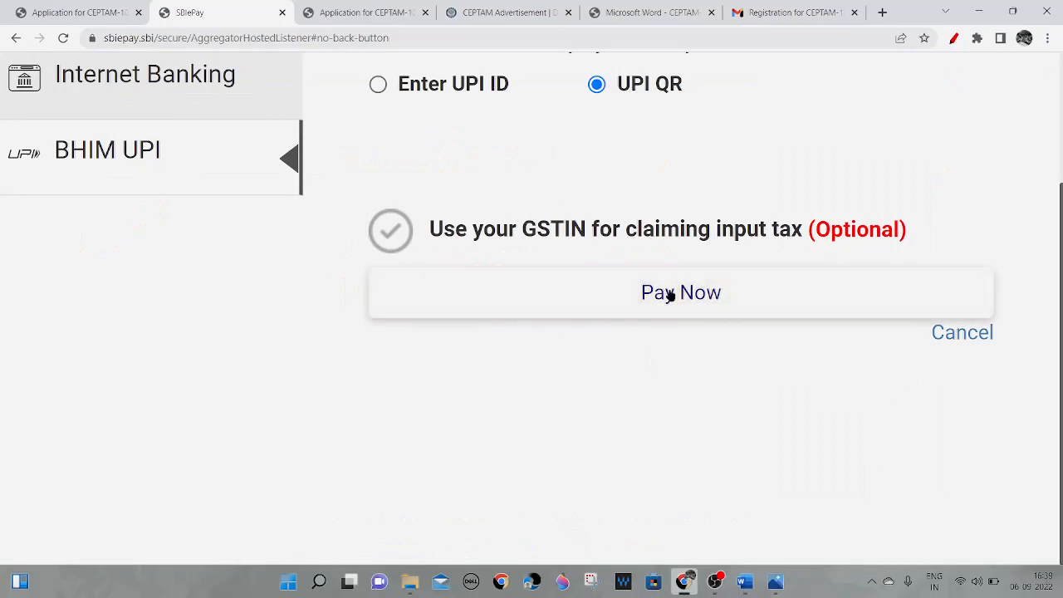
{"action": "left_click", "coordinate": [670, 295]}
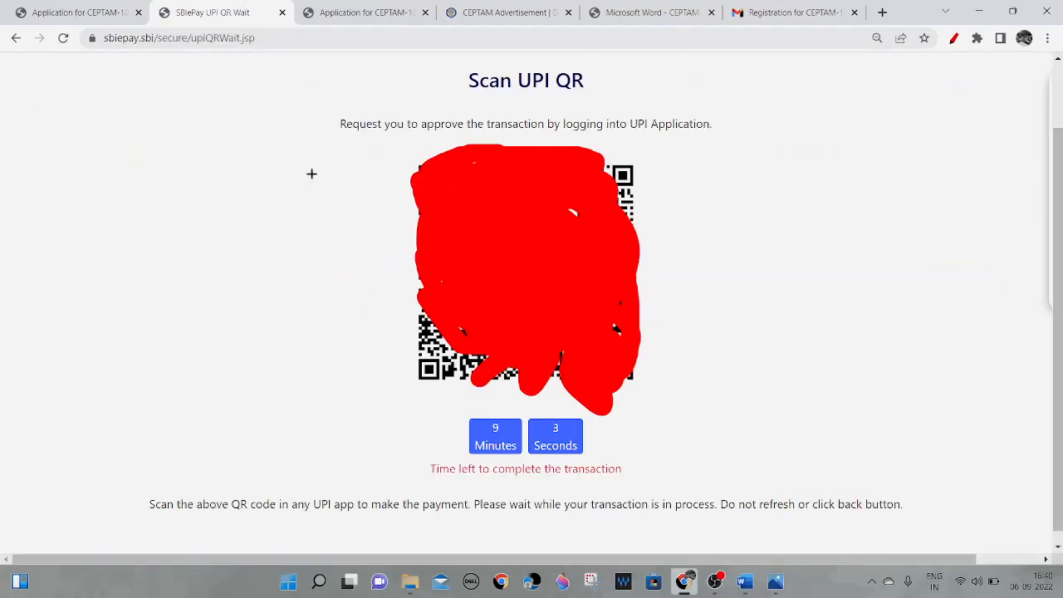
{"action": "left_click_drag", "start_coordinate": [279, 136], "coordinate": [364, 95]}
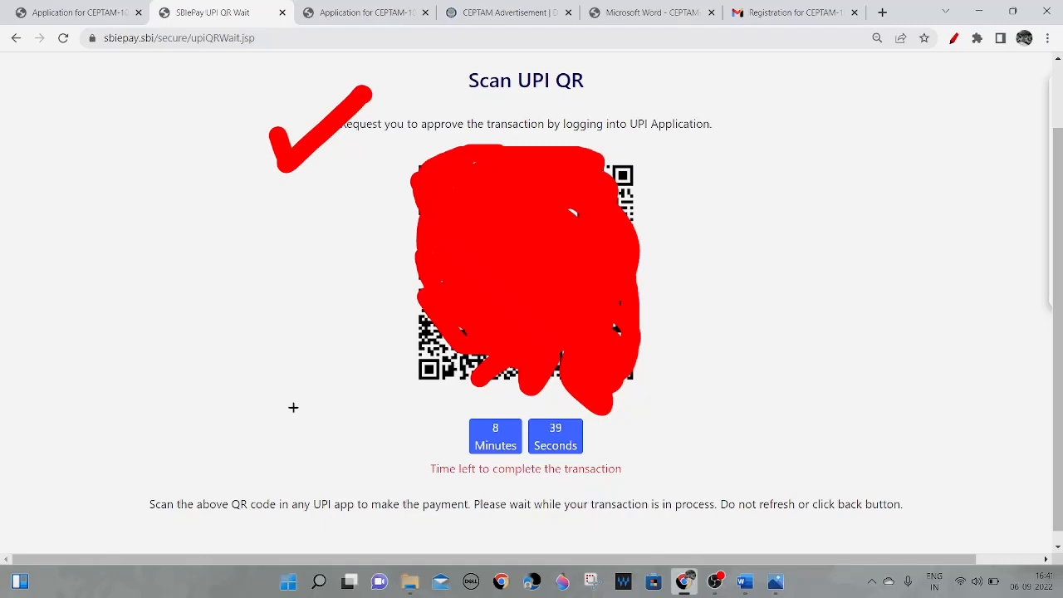
{"action": "mouse_move", "coordinate": [340, 427]}
{"action": "left_mouse_down"}
{"action": "mouse_move", "coordinate": [345, 455]}
{"action": "mouse_move", "coordinate": [453, 414]}
{"action": "left_mouse_up"}
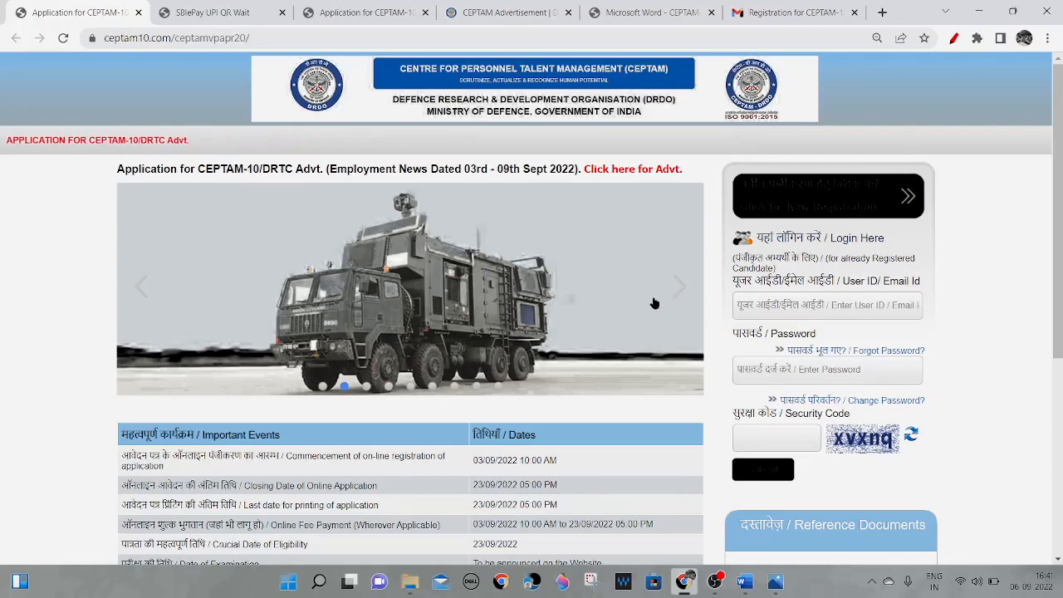
{"action": "left_click", "coordinate": [674, 288]}
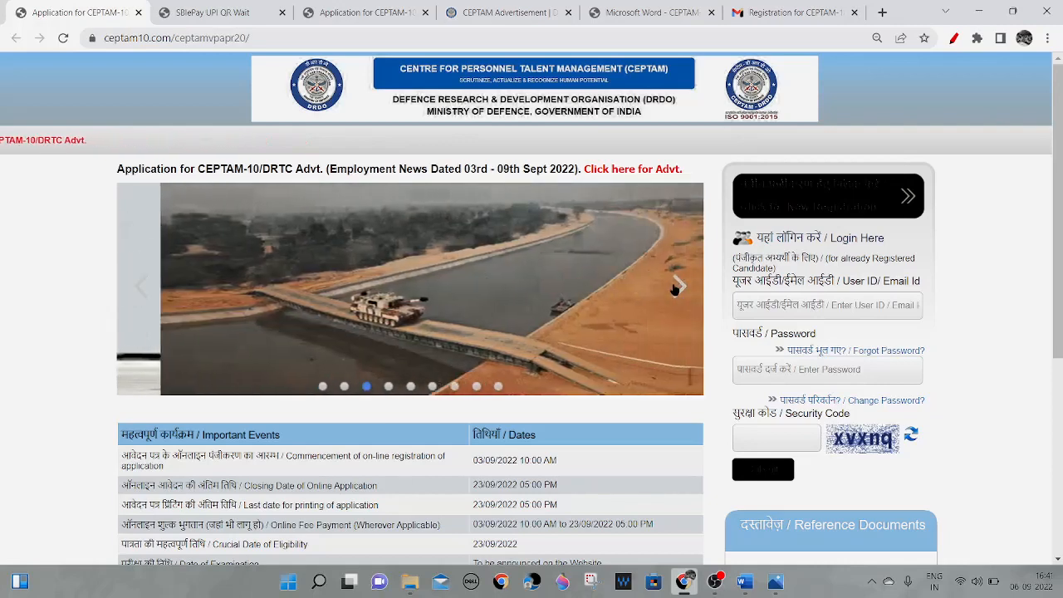
{"action": "left_click", "coordinate": [675, 288]}
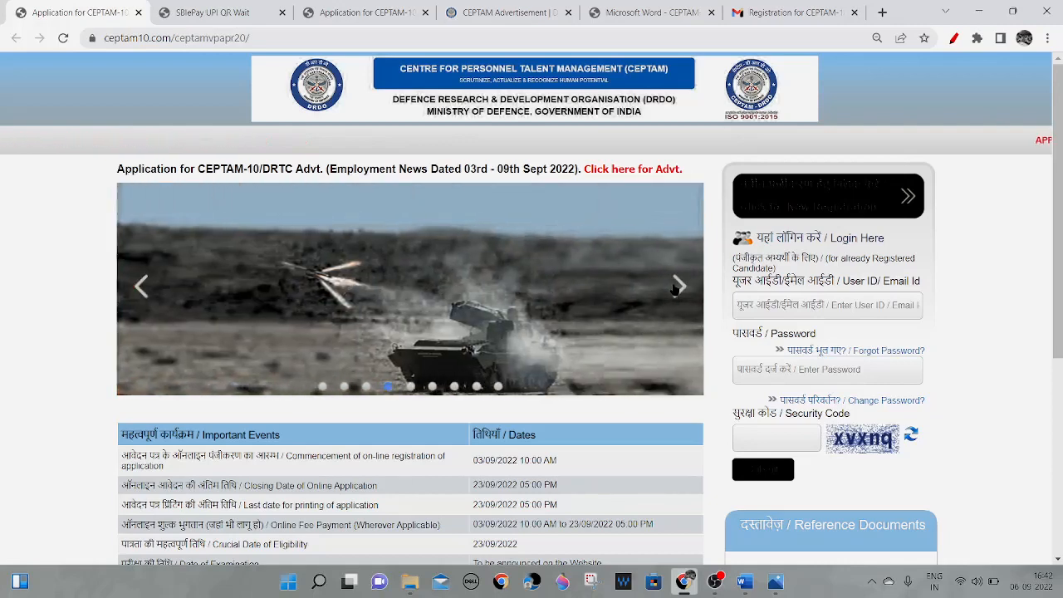
{"action": "left_click", "coordinate": [674, 288]}
{"action": "left_click", "coordinate": [675, 288]}
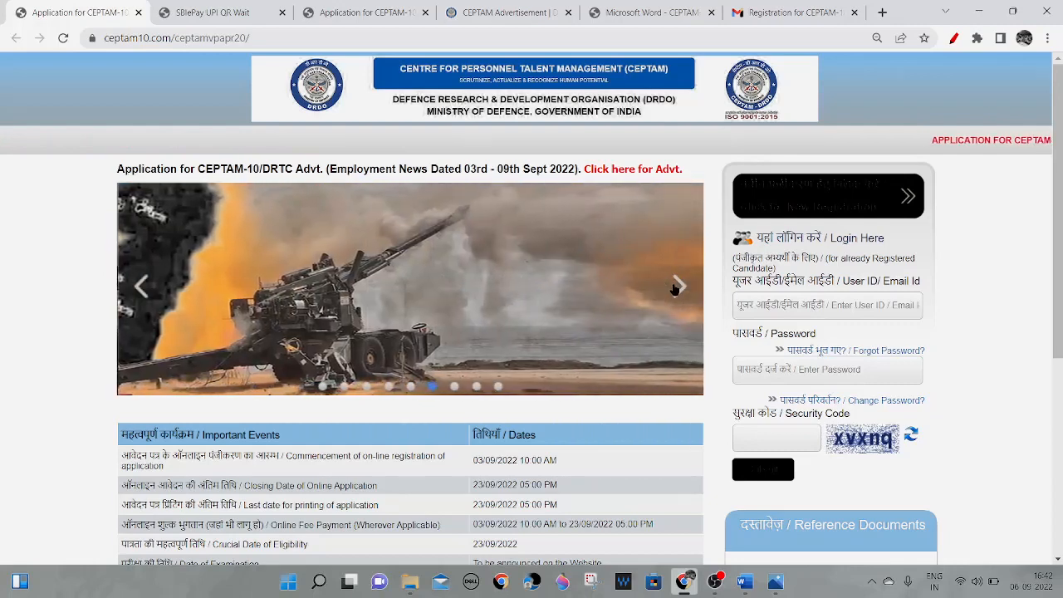
{"action": "left_click", "coordinate": [674, 289]}
{"action": "left_click", "coordinate": [674, 288]}
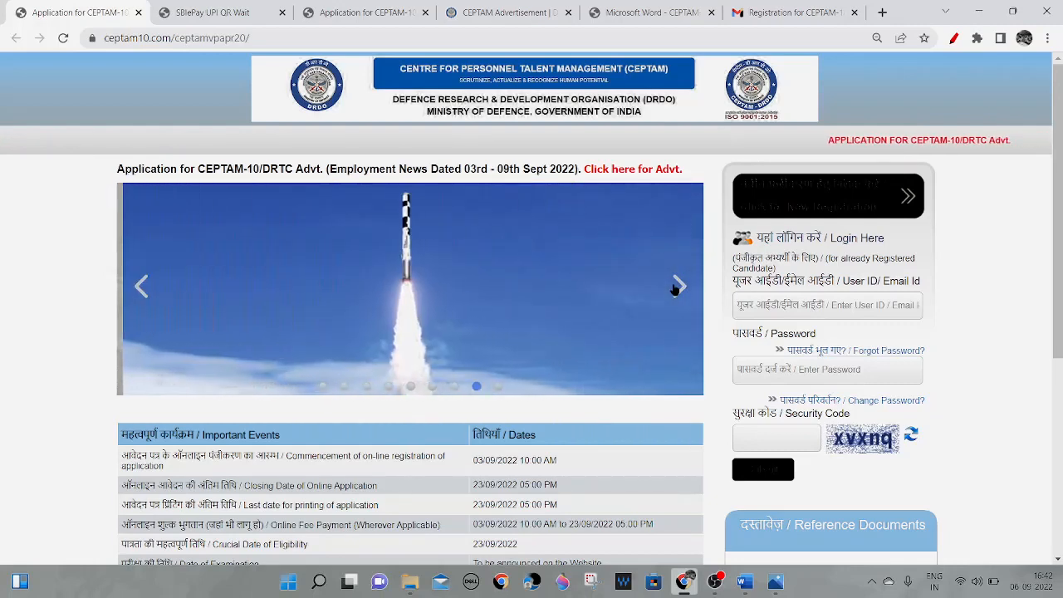
{"action": "left_click", "coordinate": [675, 289]}
{"action": "left_click", "coordinate": [675, 288]}
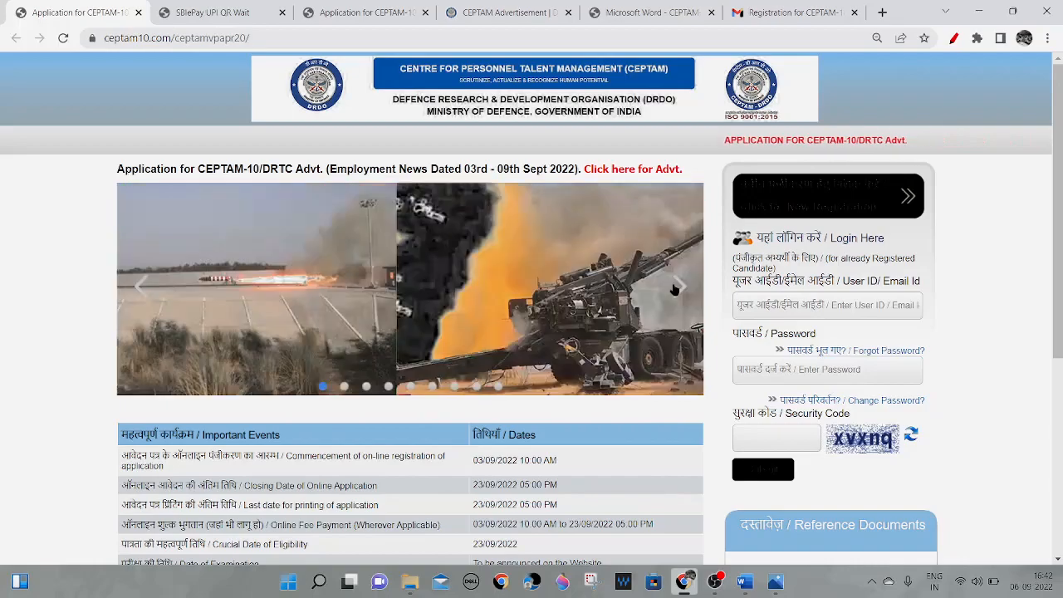